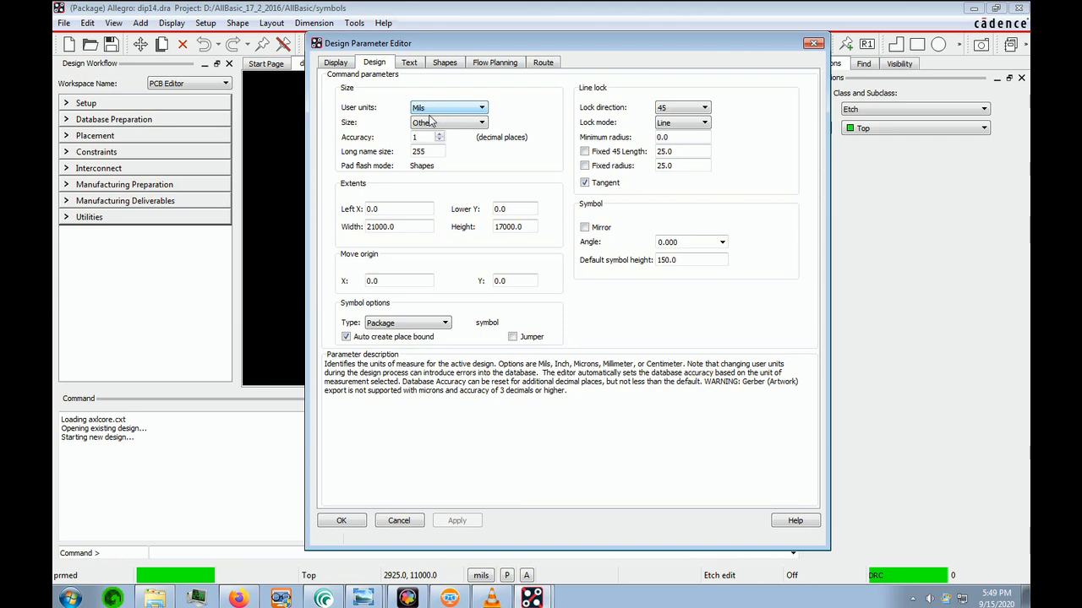
# Choose drawing size A in mils, giving extents of 11000 by 8500.
pyautogui.click(484, 124)
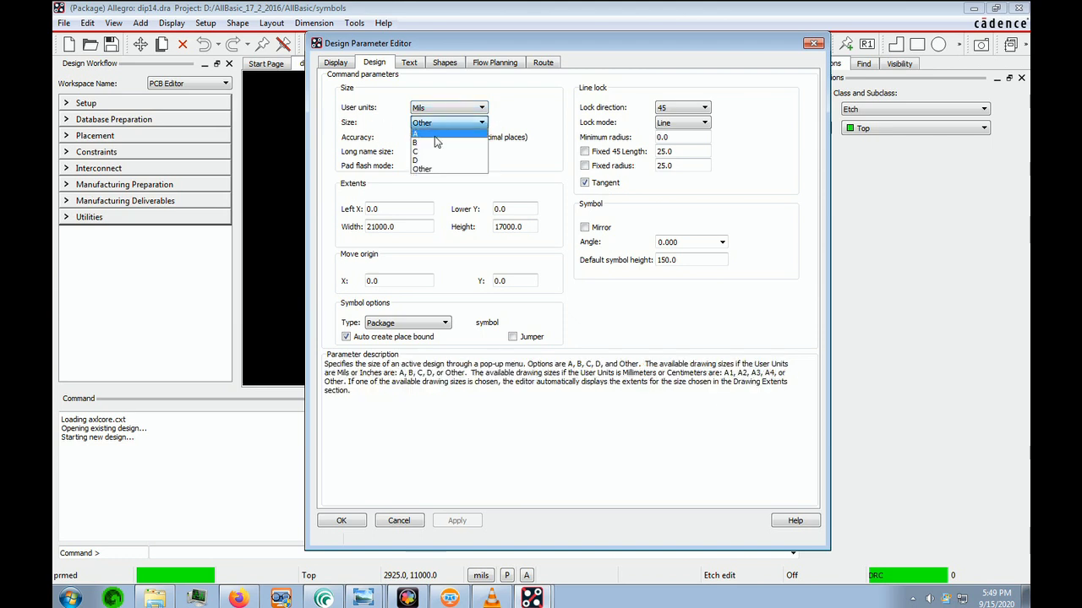
pyautogui.click(434, 133)
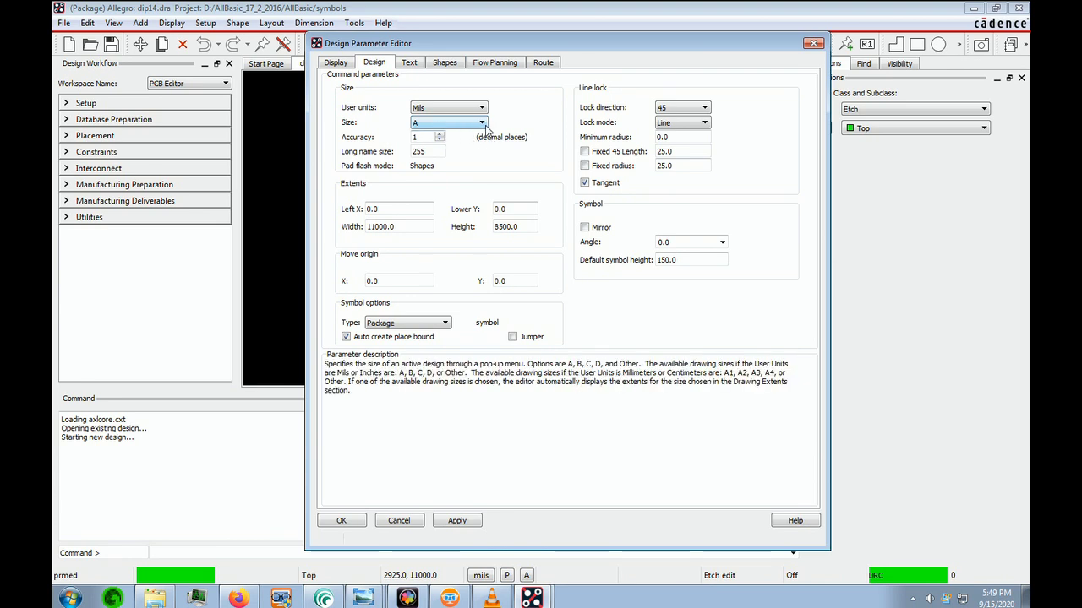
pyautogui.click(402, 213)
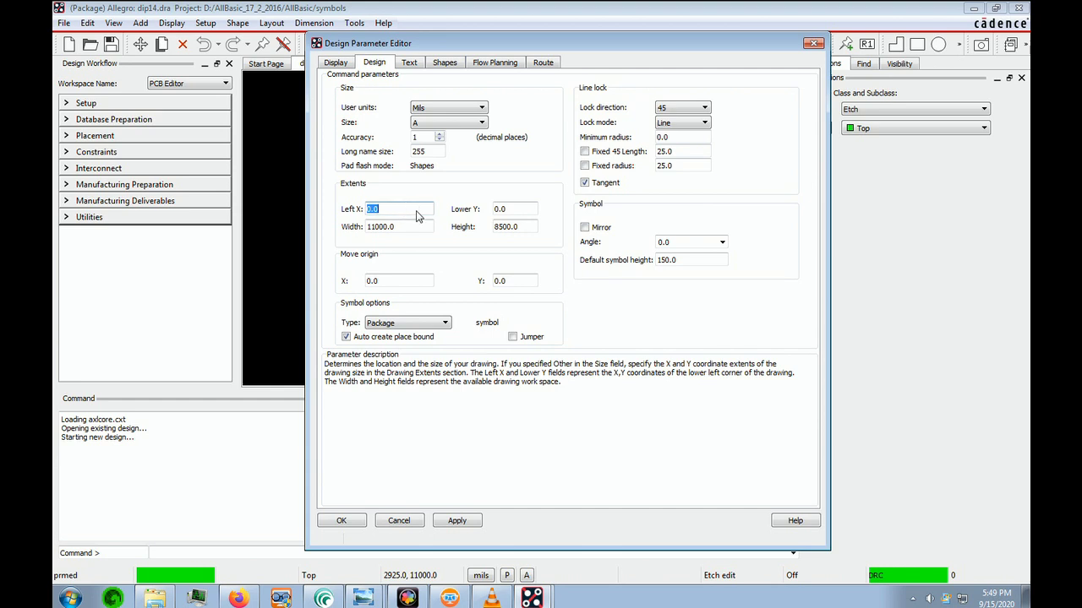
# Set the lower-left extents to -2000, -2000 and close the Design Parameter Editor.
pyautogui.click(870, 558)
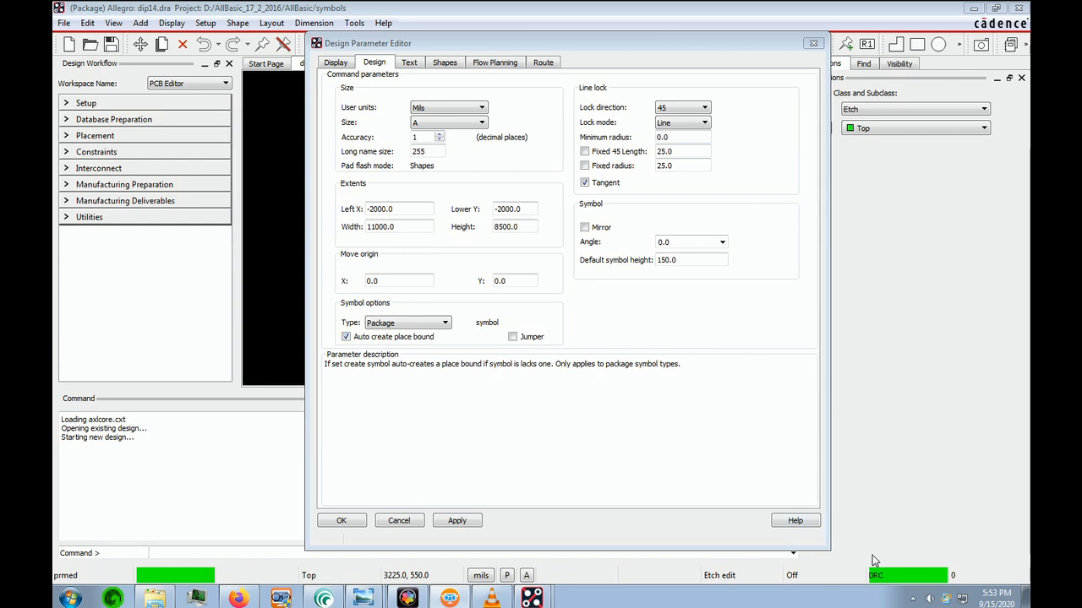
pyautogui.click(341, 521)
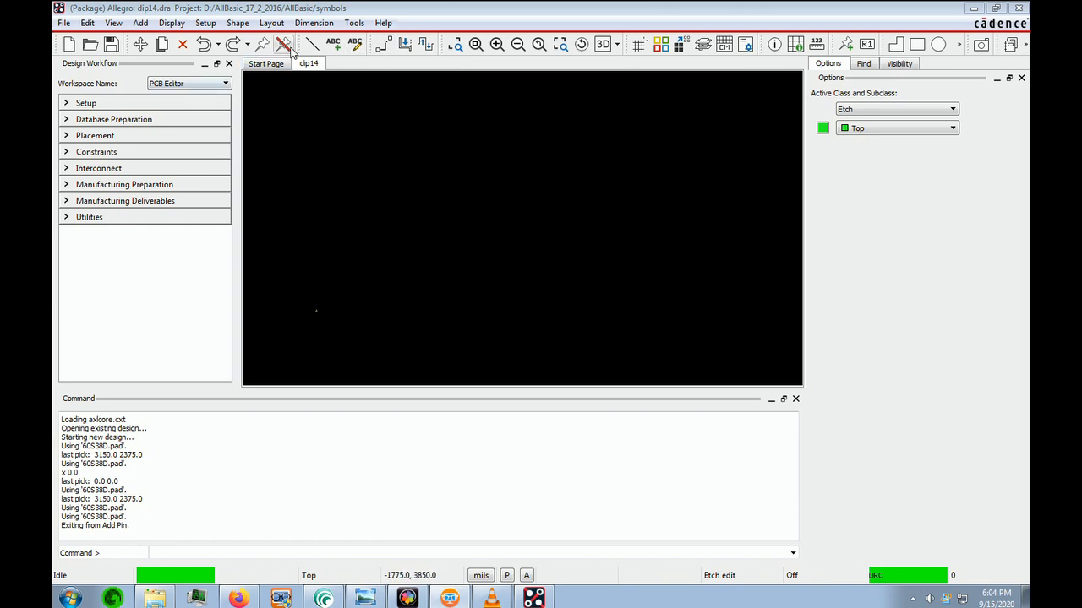
# Add a square 60S38D pin at coordinates 0, 0, then finish pin placement.
pyautogui.click(271, 23)
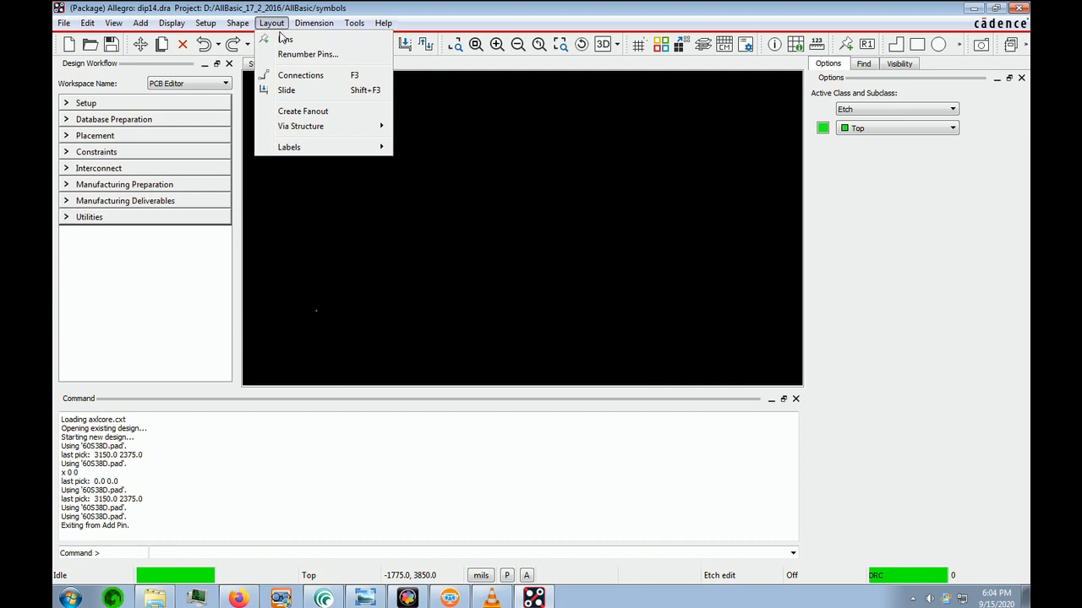
pyautogui.click(287, 41)
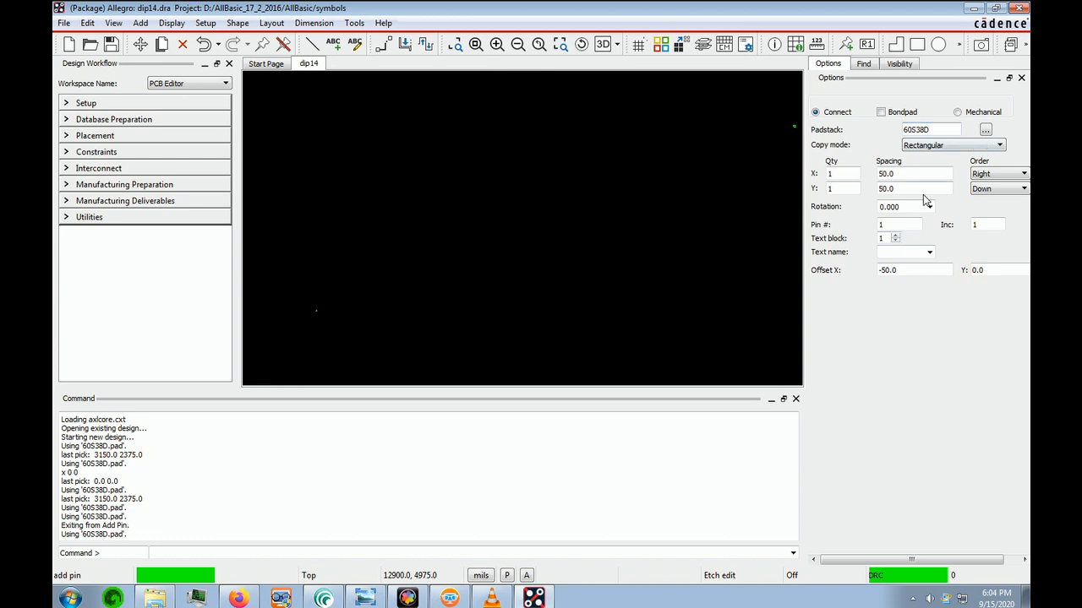
pyautogui.click(985, 131)
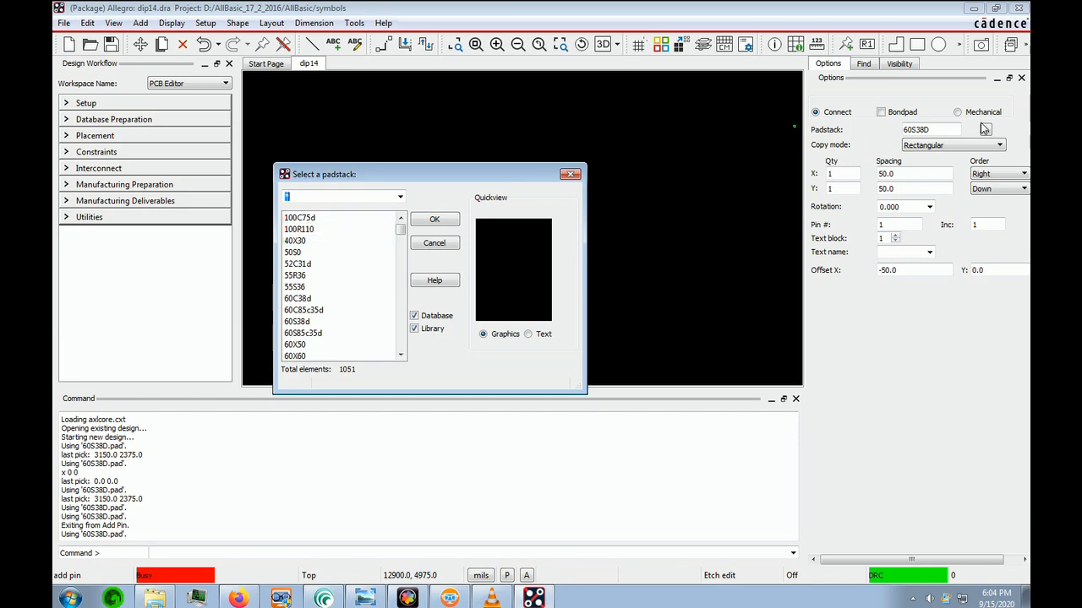
pyautogui.click(295, 322)
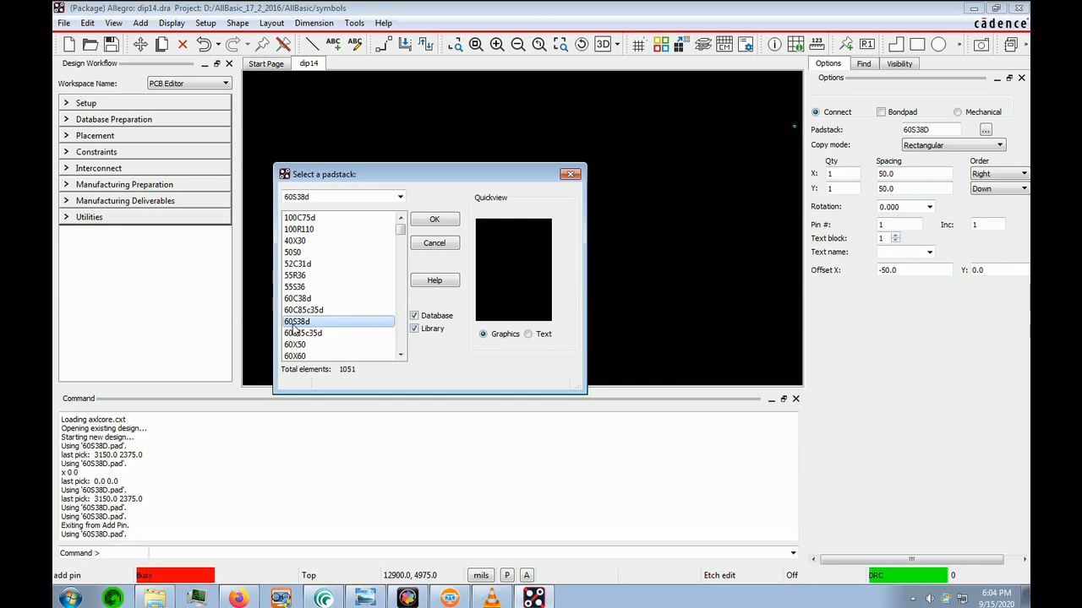
pyautogui.click(434, 219)
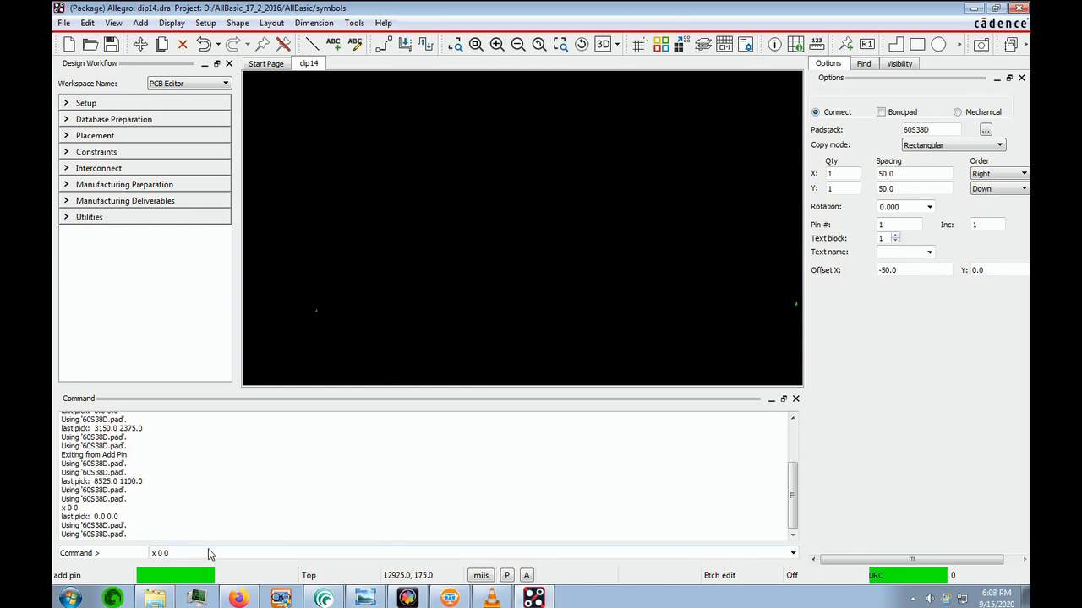
pyautogui.press('Return')
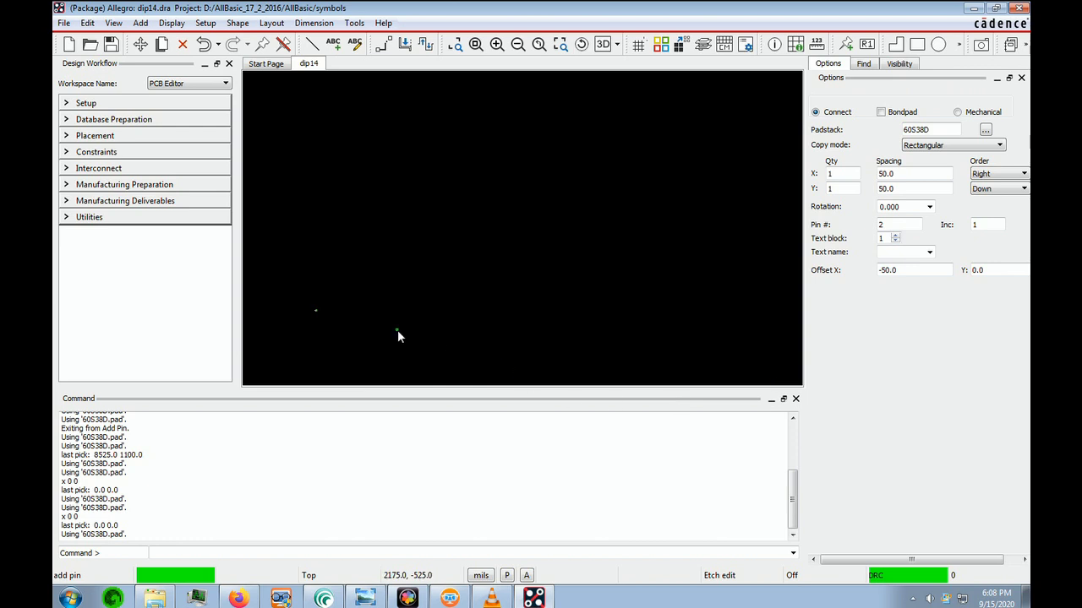
pyautogui.rightClick(392, 280)
pyautogui.click(439, 291)
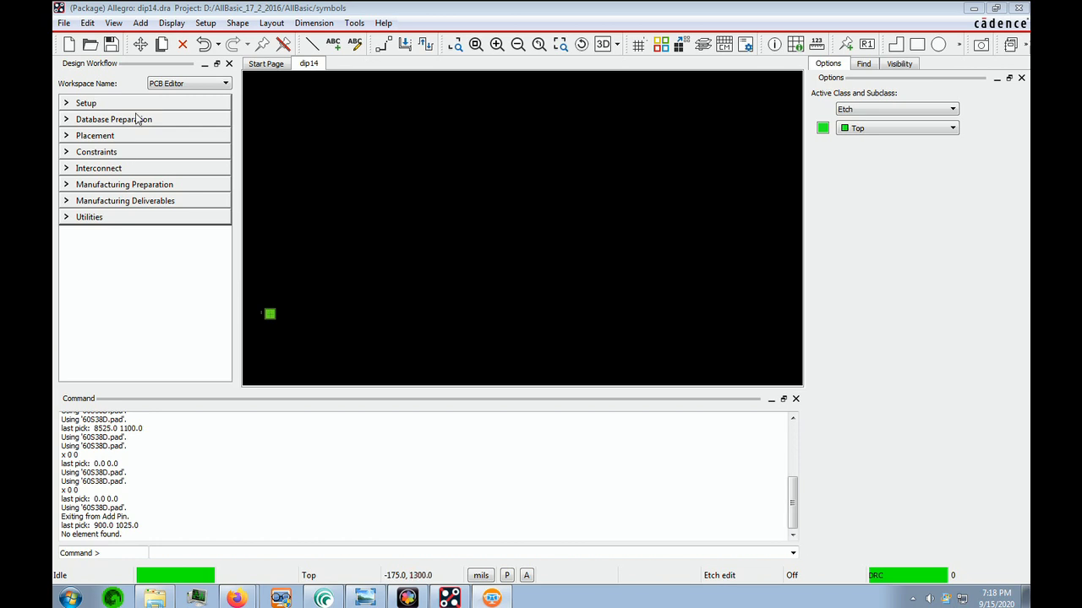
pyautogui.click(113, 23)
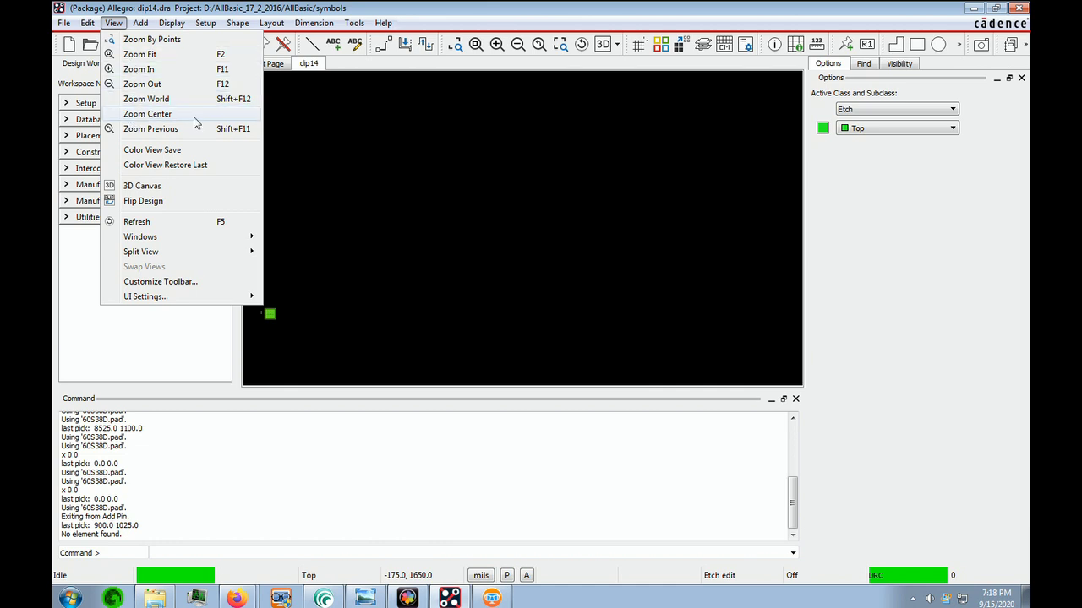
pyautogui.click(785, 541)
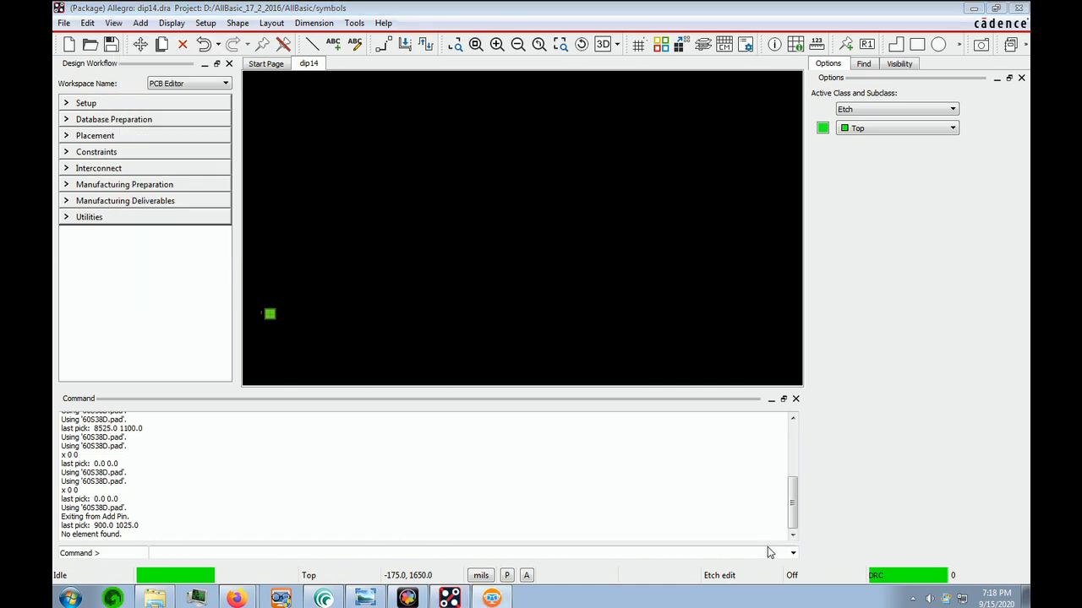
pyautogui.hotkey('alt', 'Tab')
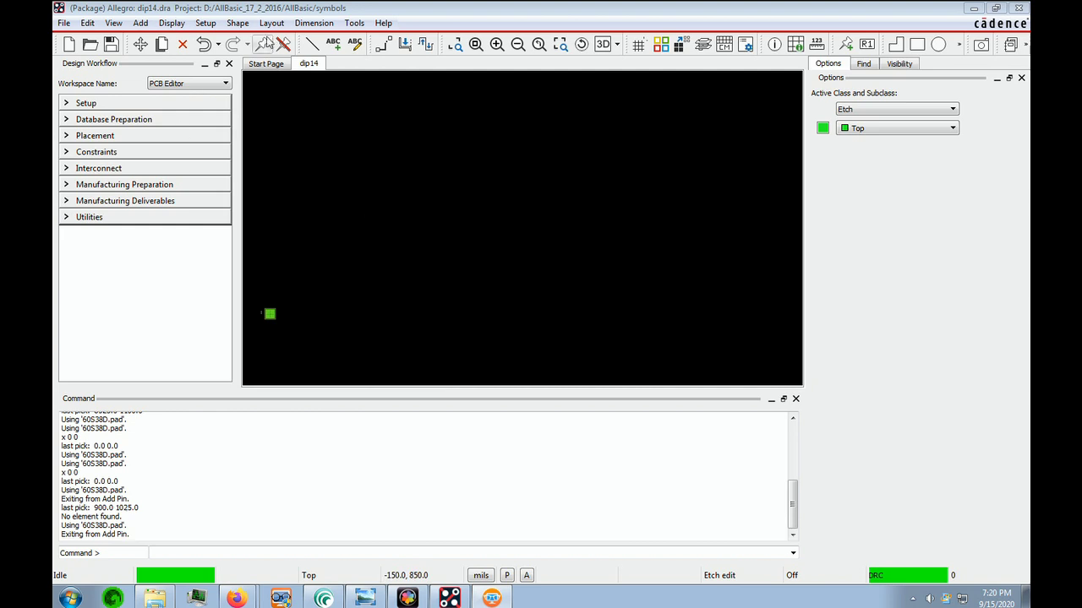
# Start adding pins with the round 60C38d padstack.
pyautogui.click(273, 22)
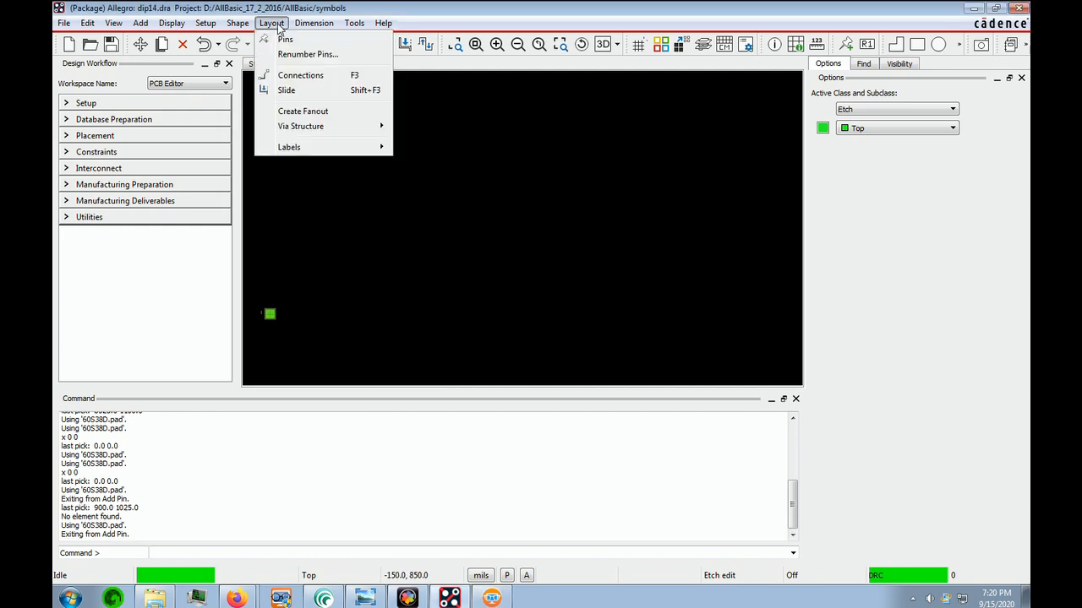
pyautogui.click(286, 40)
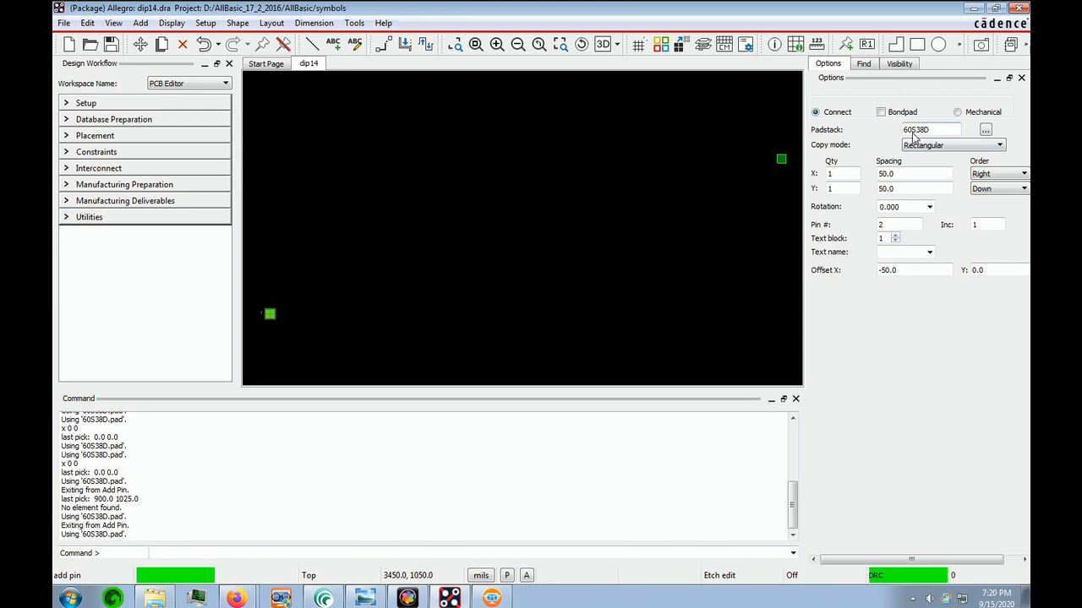
pyautogui.click(985, 131)
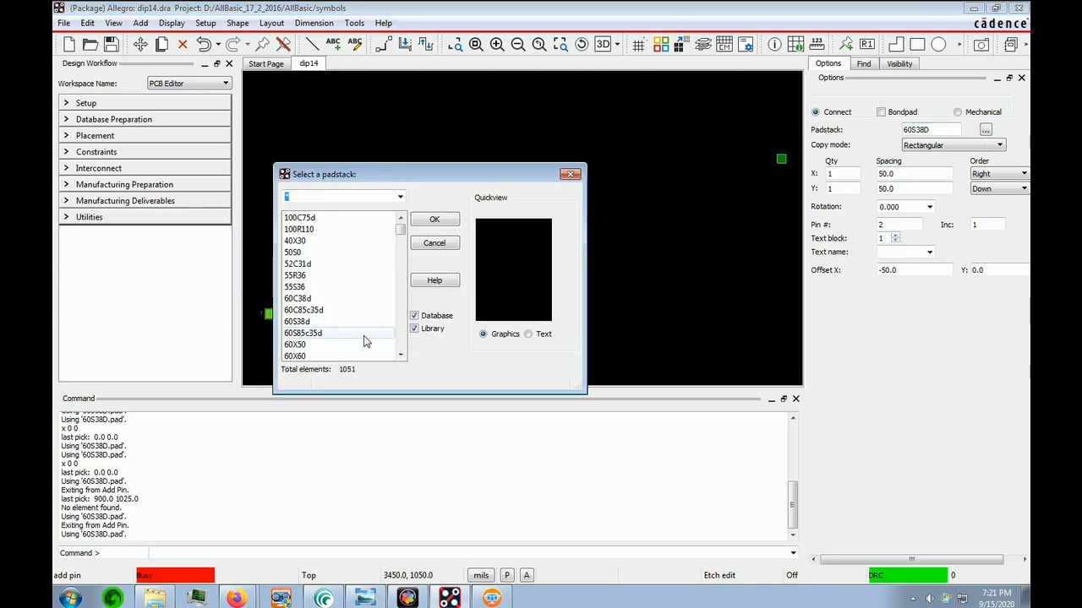
pyautogui.click(302, 300)
pyautogui.click(435, 221)
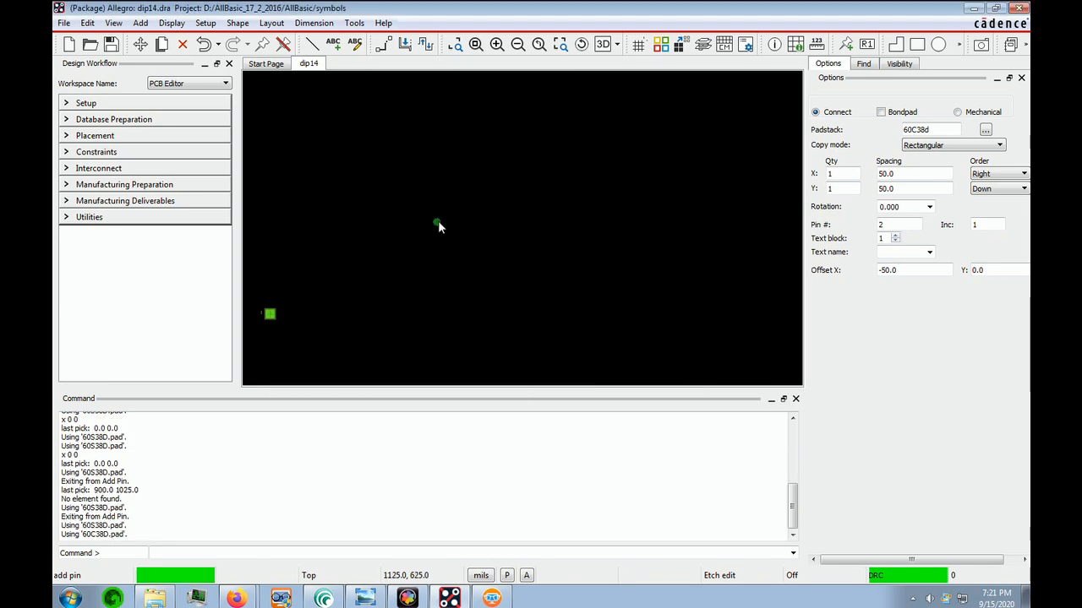
# Set the pin quantity in X to 6 and the X spacing to 100.
pyautogui.click(841, 176)
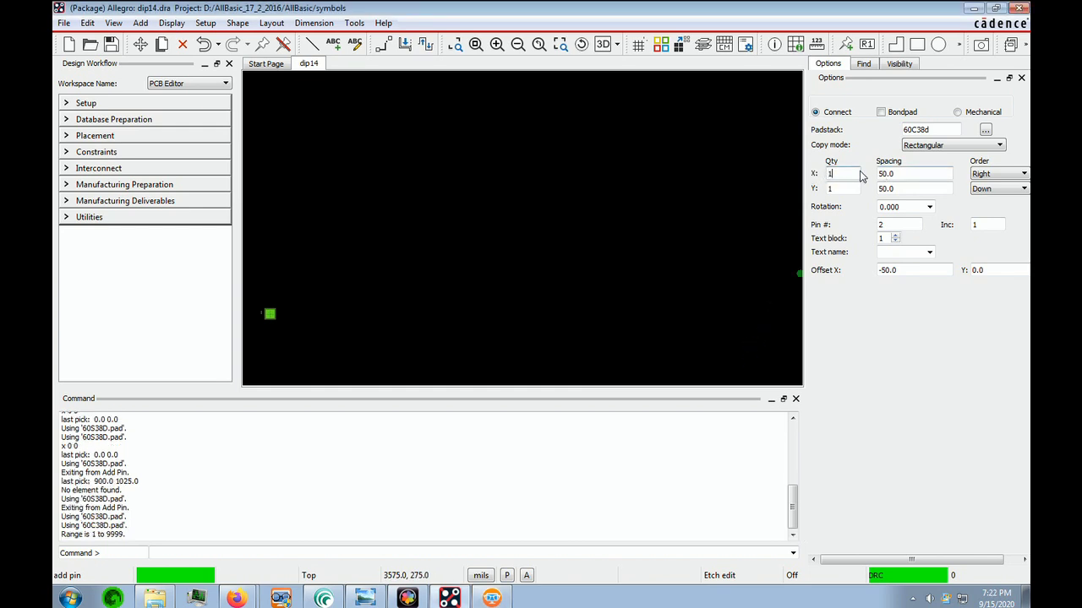
pyautogui.doubleClick(837, 173)
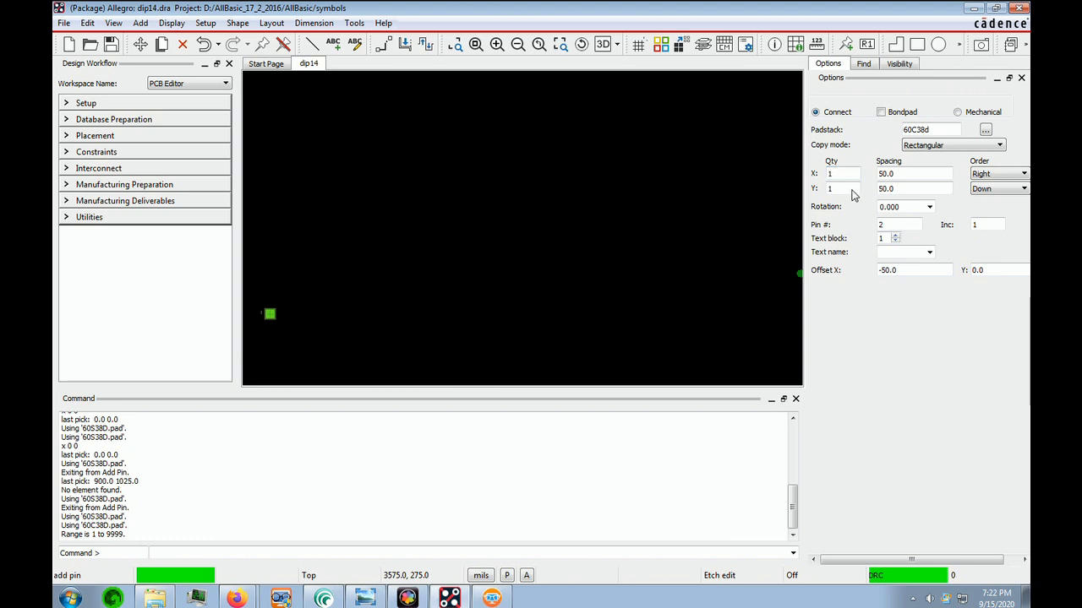
pyautogui.write('6')
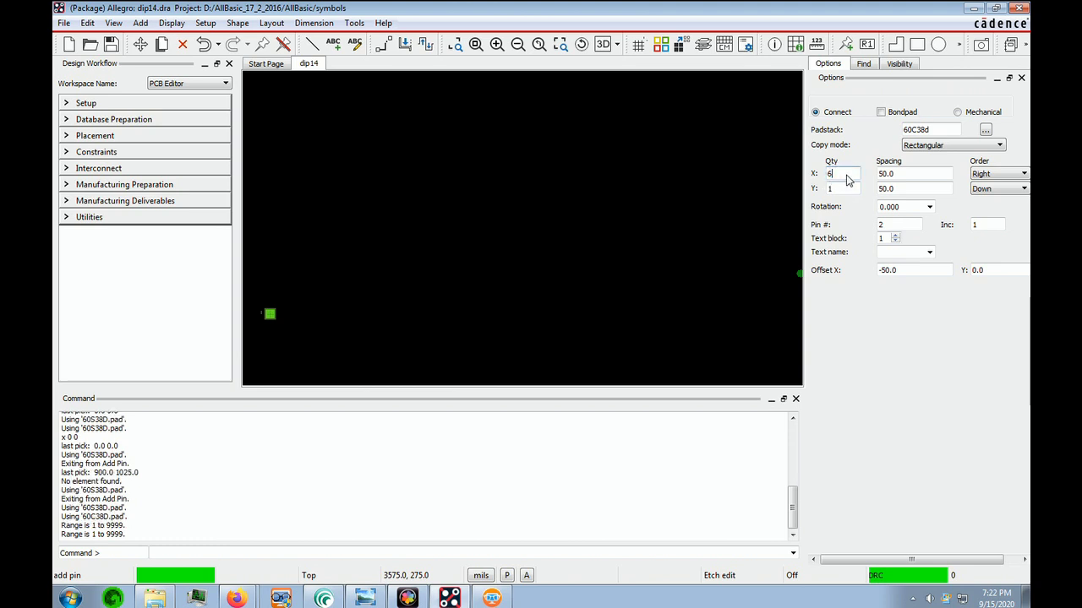
pyautogui.click(899, 176)
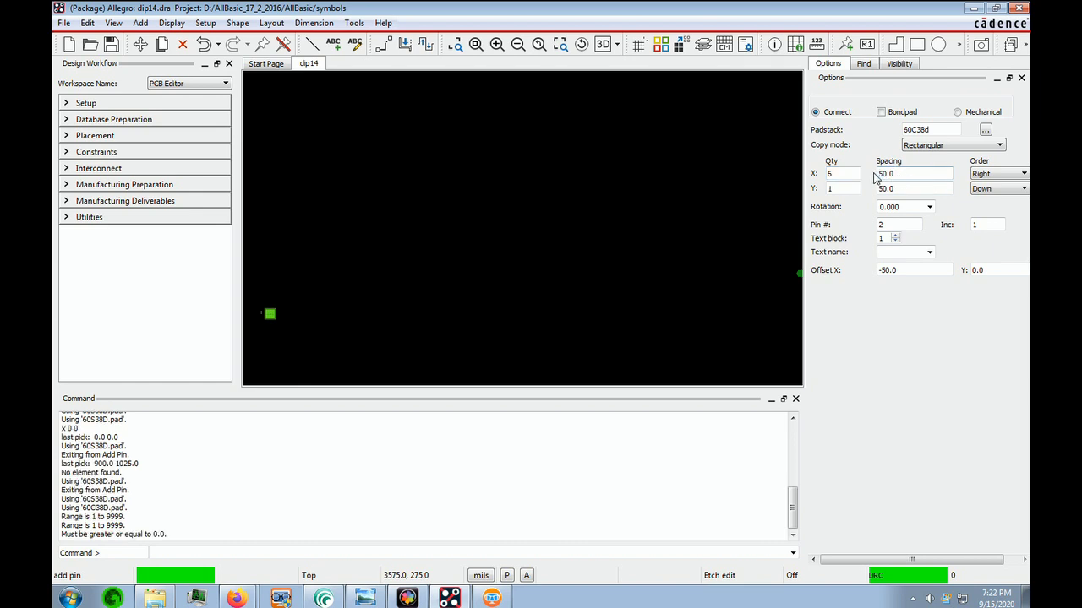
pyautogui.doubleClick(897, 177)
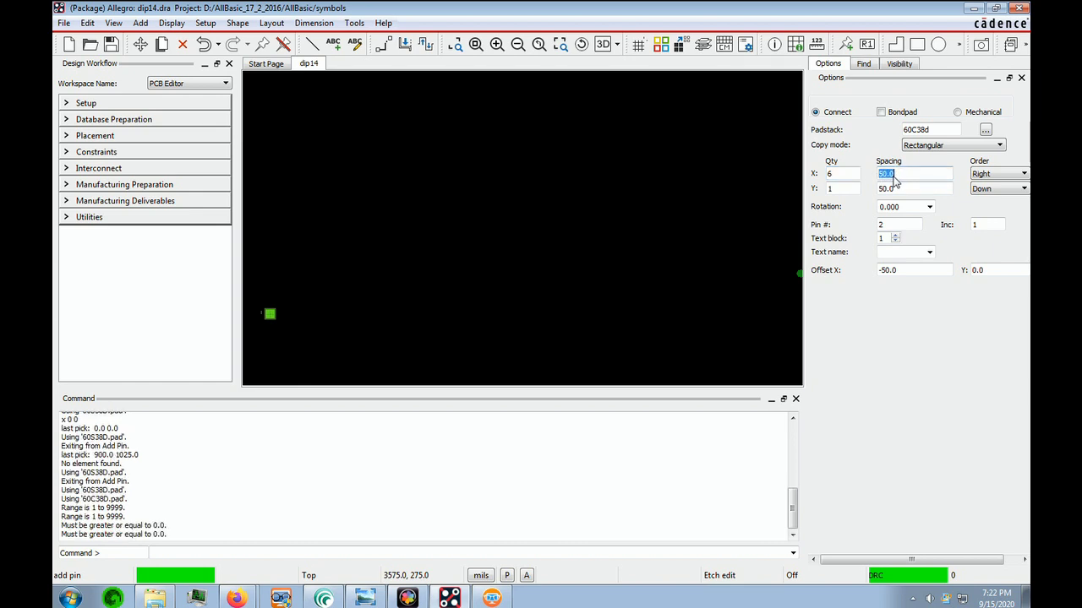
pyautogui.write('100')
pyautogui.press('Tab')
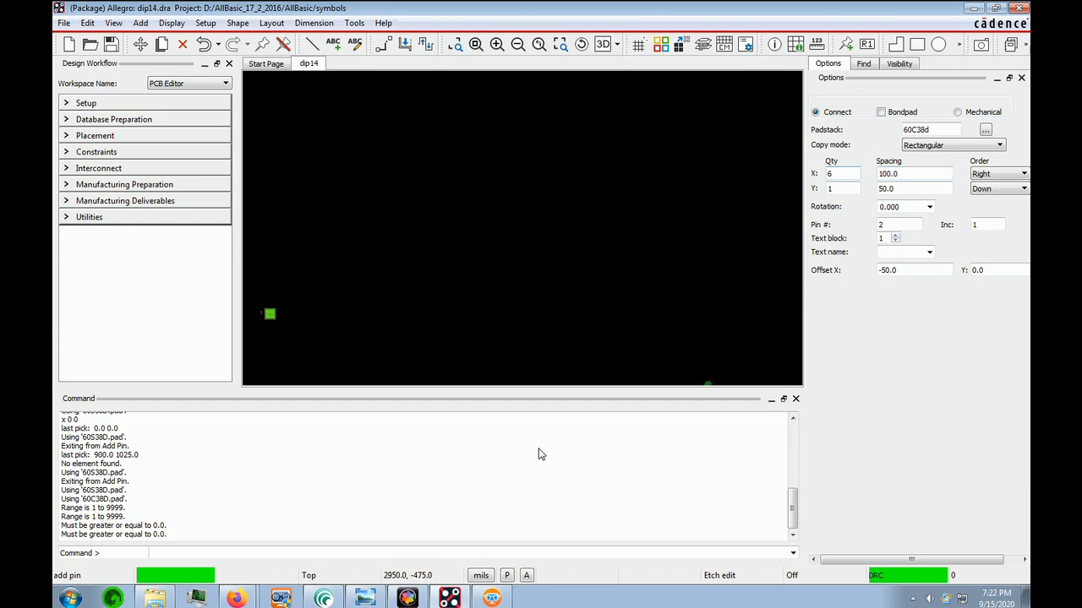
# Enter 'x 100 0' at the command line to place the six-pin row starting at 100, 0.
pyautogui.click(172, 551)
pyautogui.write('x 100 0')
pyautogui.click(218, 553)
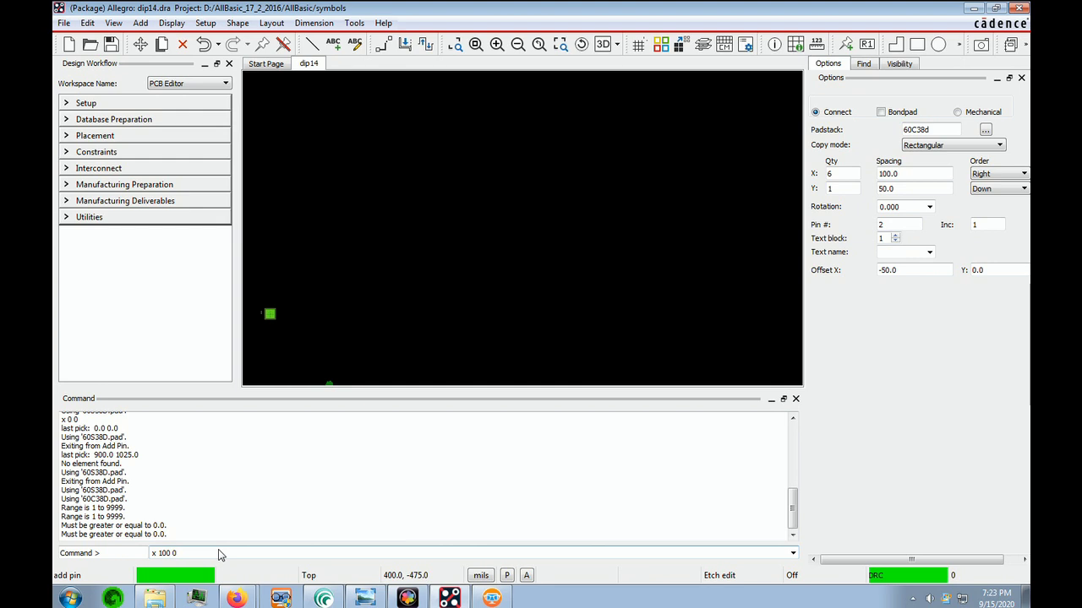
pyautogui.press('Return')
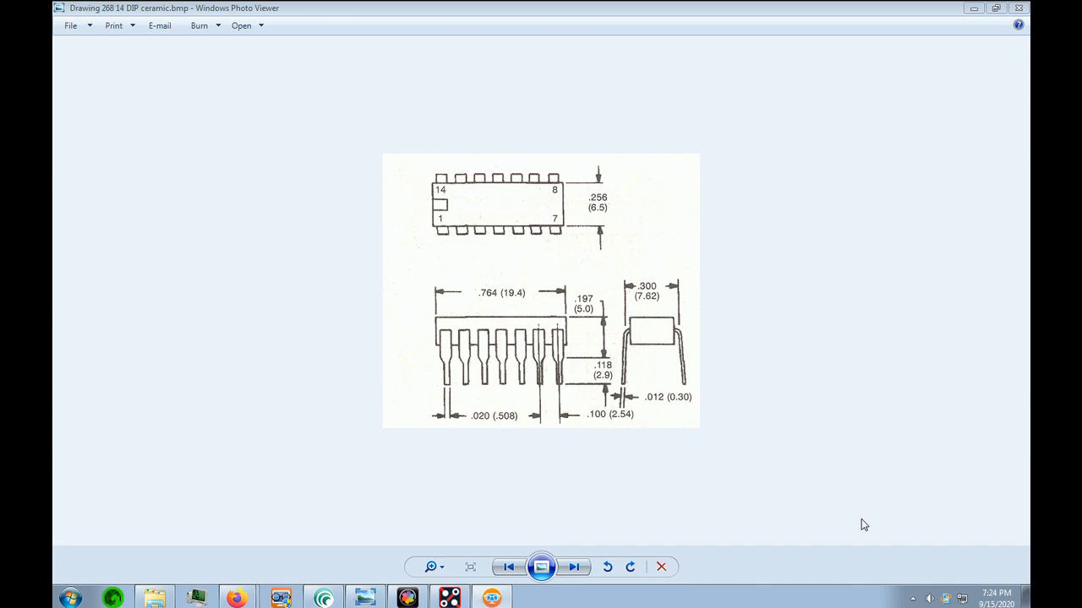
# Back in Allegro, set Qty X to 7 and the X pin order to Left.
pyautogui.hotkey('alt', 'Tab')
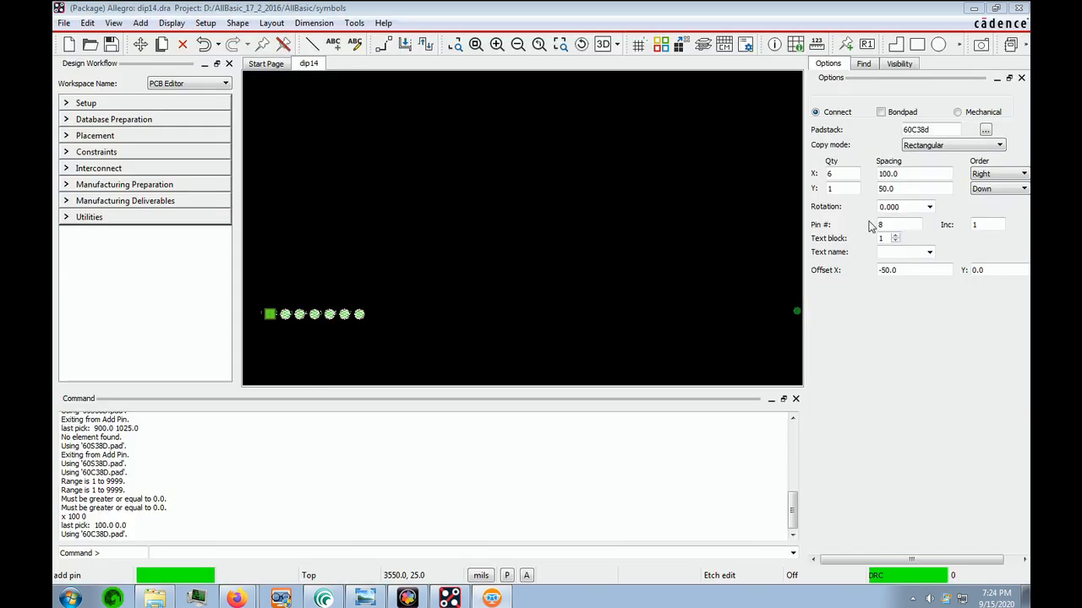
pyautogui.doubleClick(835, 174)
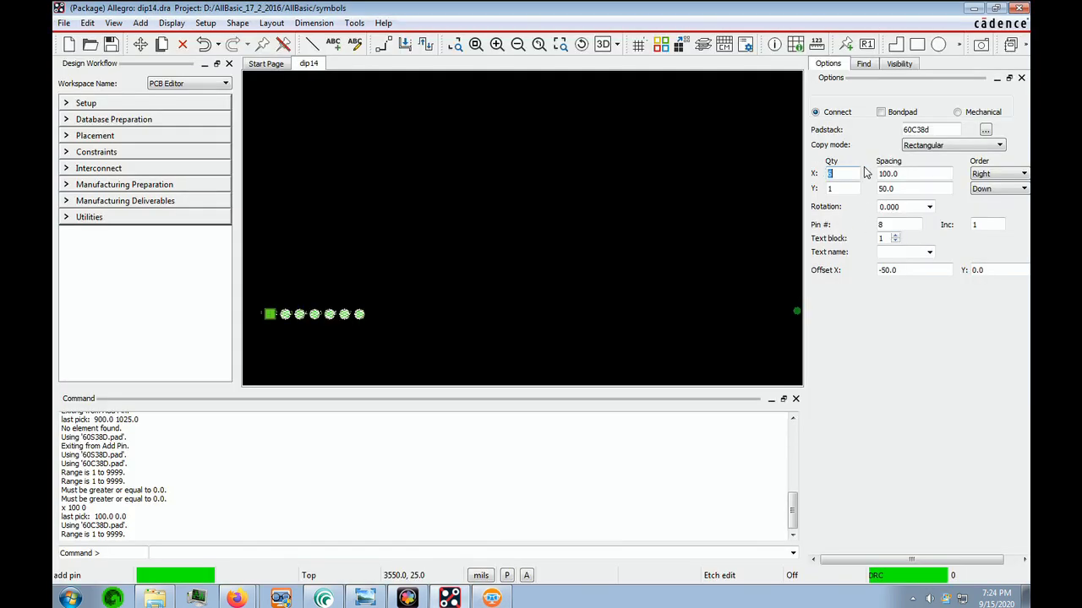
pyautogui.write('7')
pyautogui.click(1002, 175)
pyautogui.click(1016, 175)
pyautogui.click(991, 199)
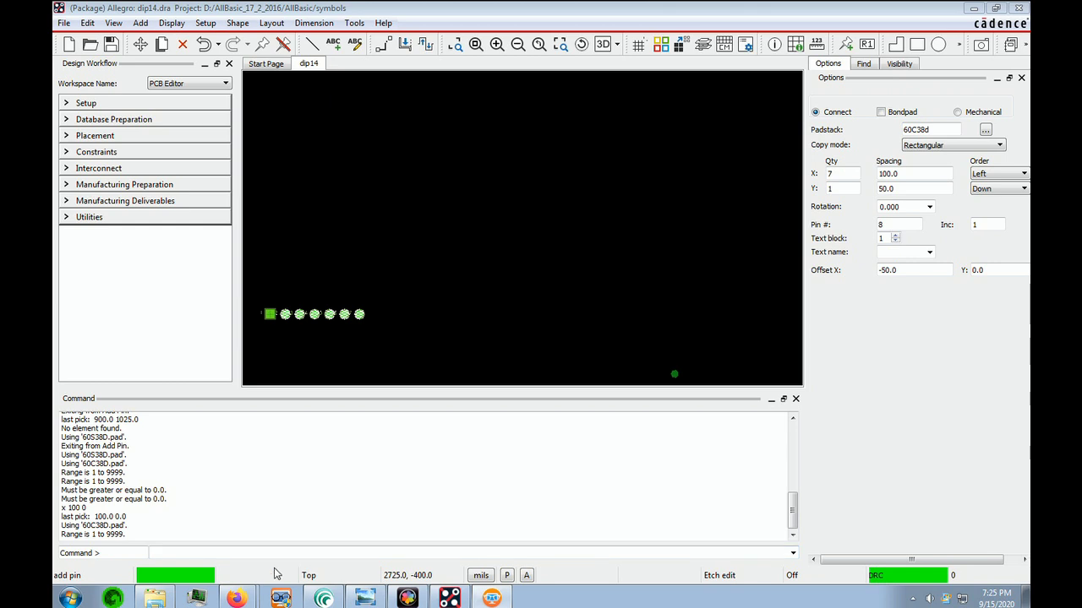
# Place the seven-pin second row with 'x 600 300', then view the DIP drawing.
pyautogui.click(209, 554)
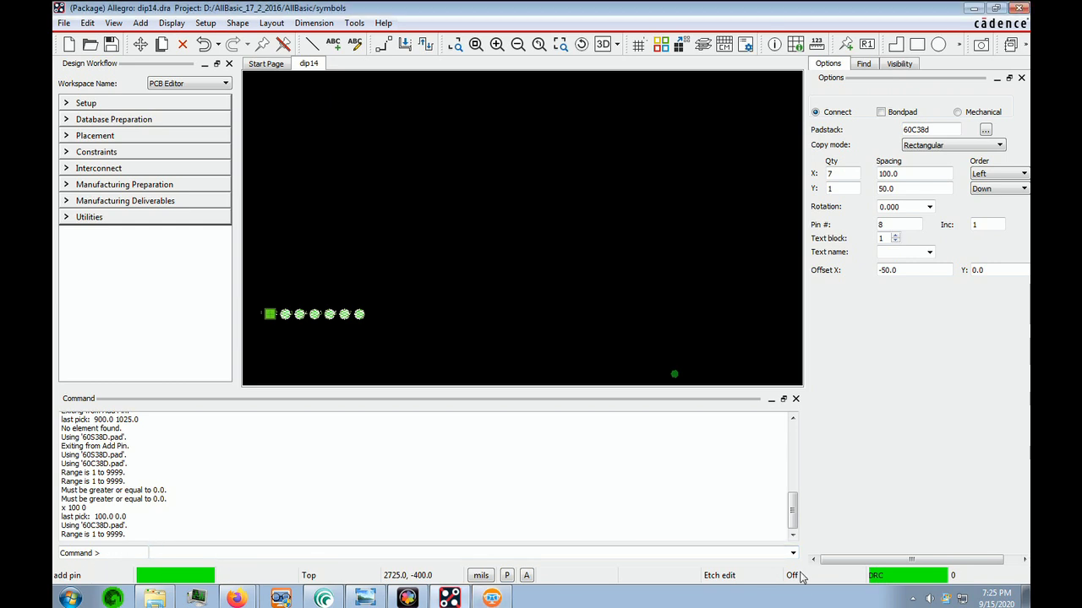
pyautogui.write('x 600 300')
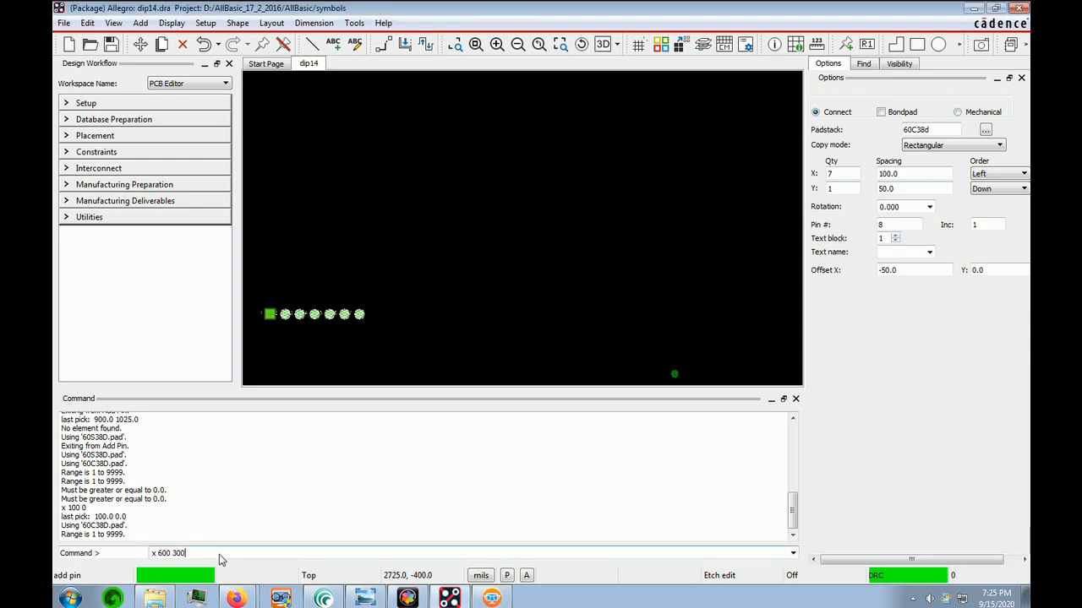
pyautogui.press('Return')
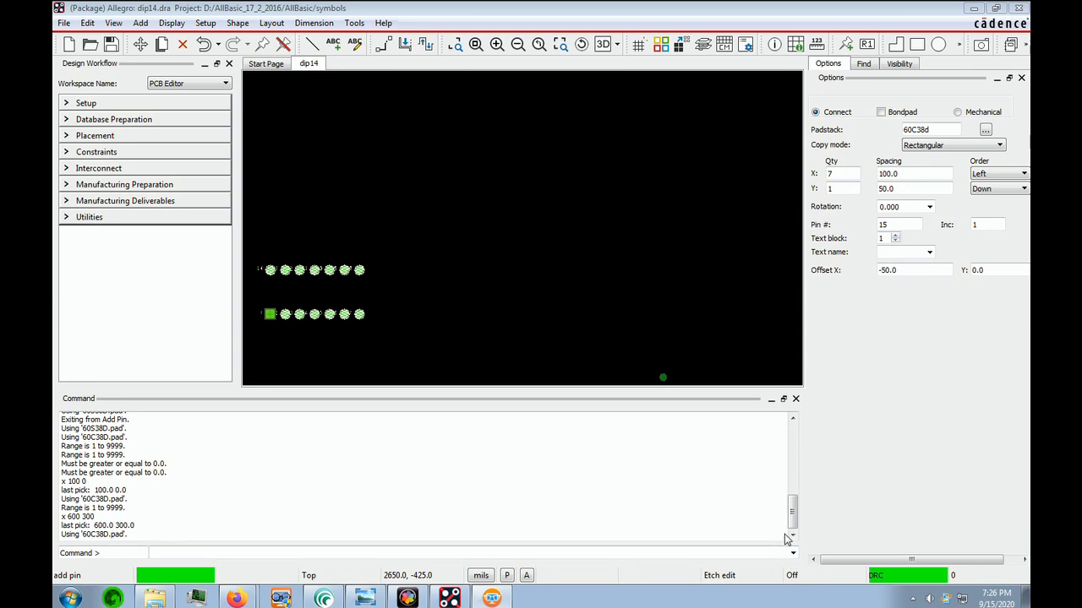
pyautogui.hotkey('alt', 'Tab')
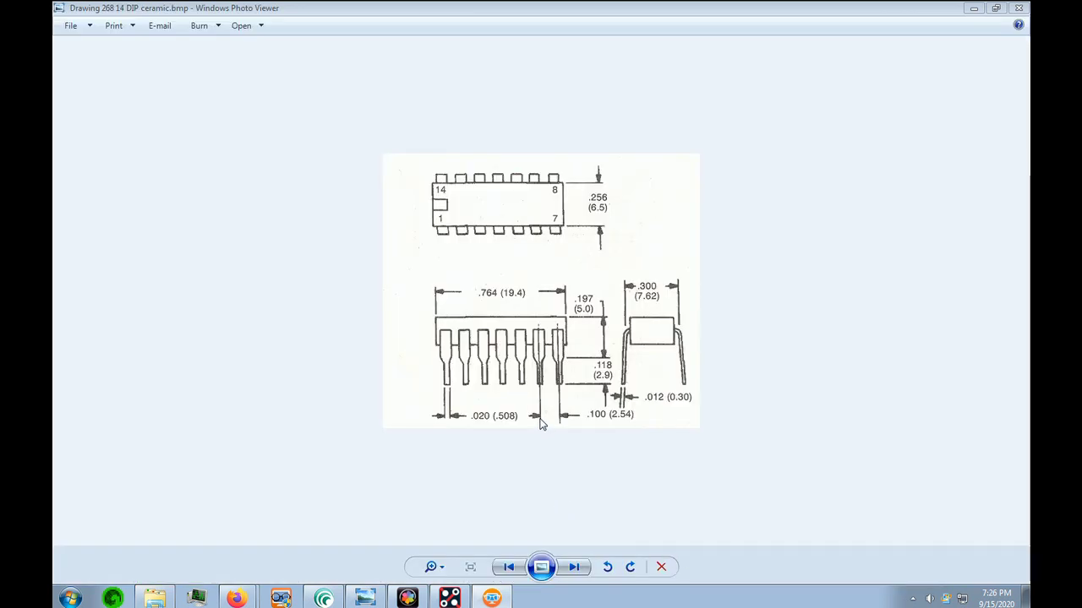
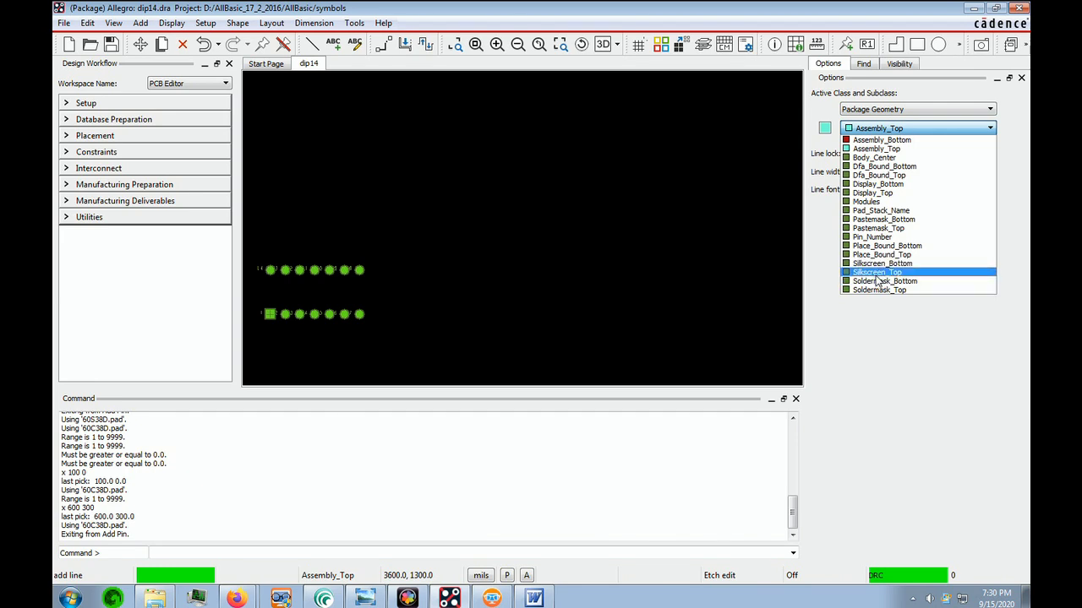
# Keep Assembly_Top and enter the outline start x -82 22, checking it against the Word notes.
pyautogui.click(882, 151)
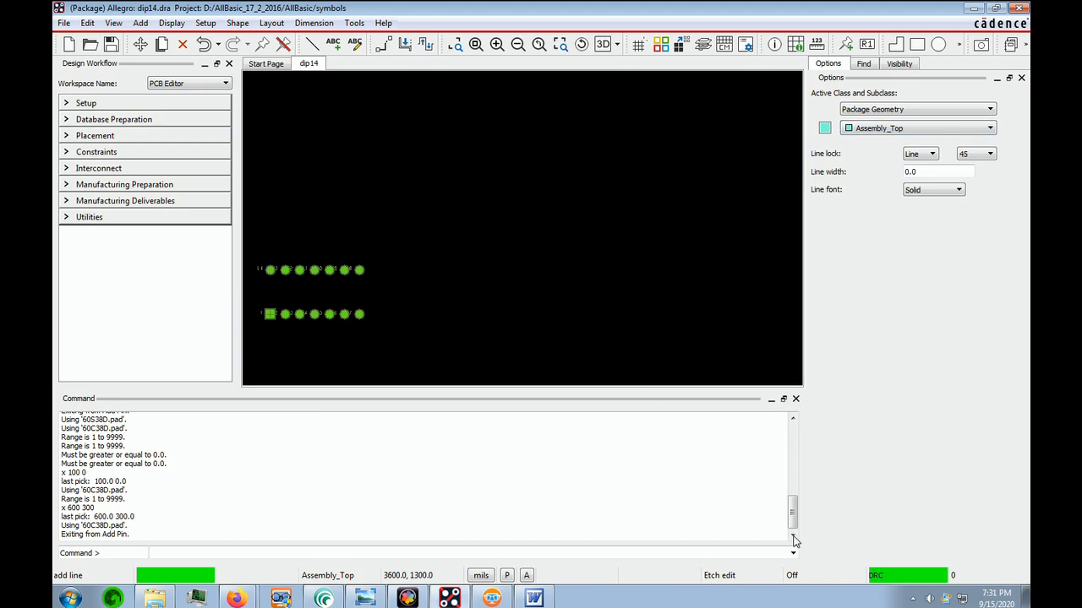
pyautogui.write('x -82 22')
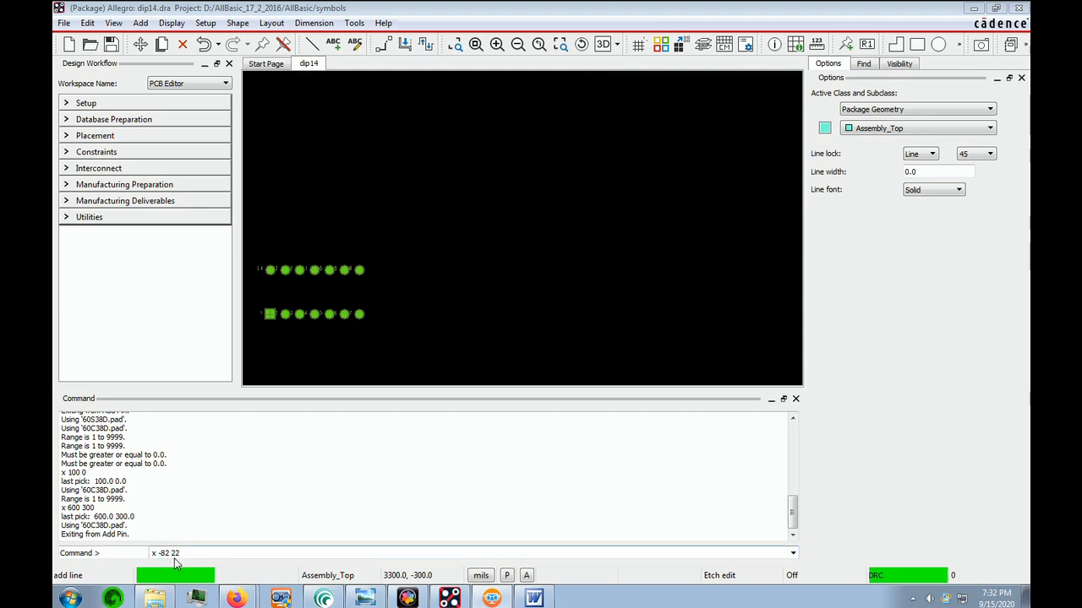
pyautogui.click(533, 598)
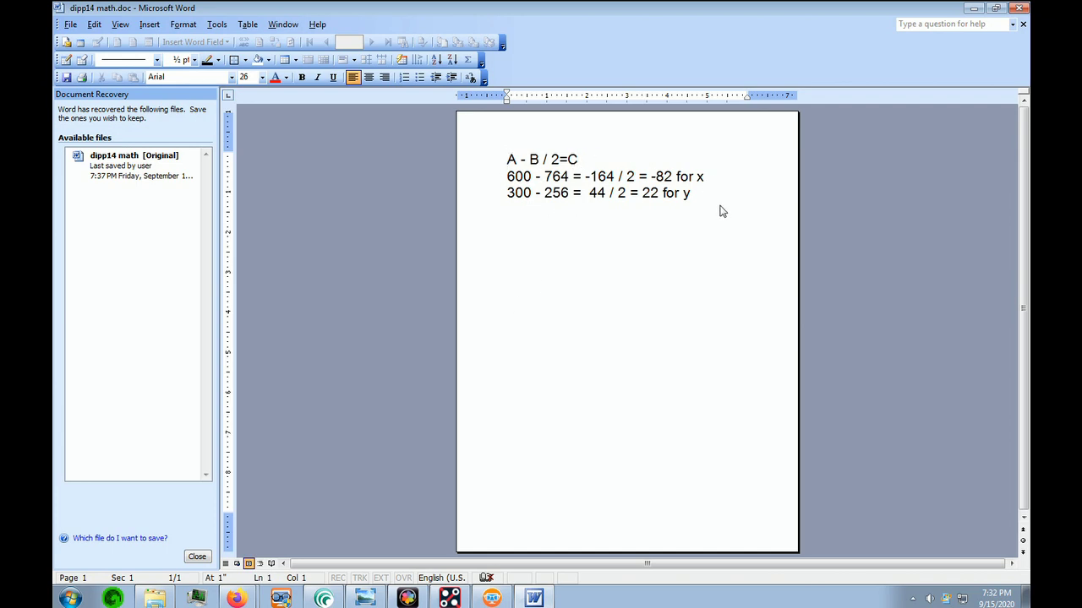
pyautogui.click(533, 598)
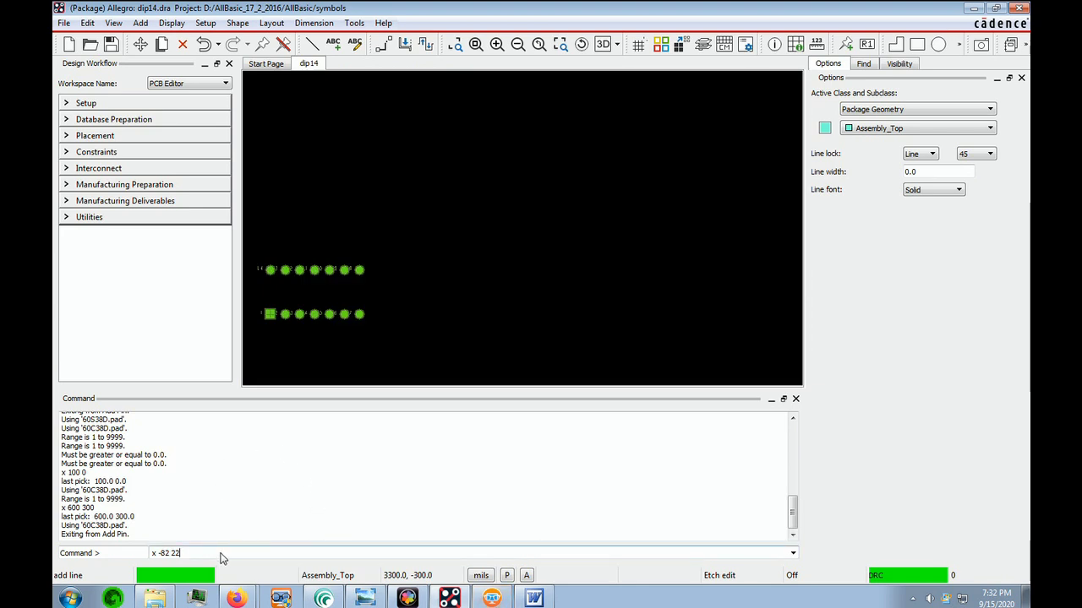
# Start the outline at -82, 22 and review the dipp14 math notes in Word.
pyautogui.press('Return')
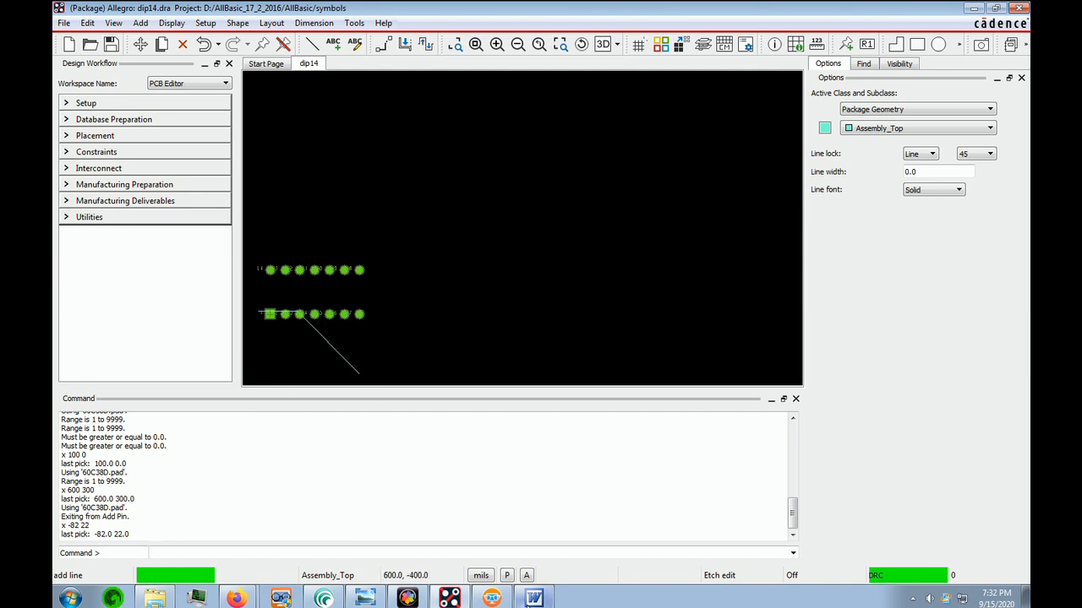
pyautogui.click(529, 600)
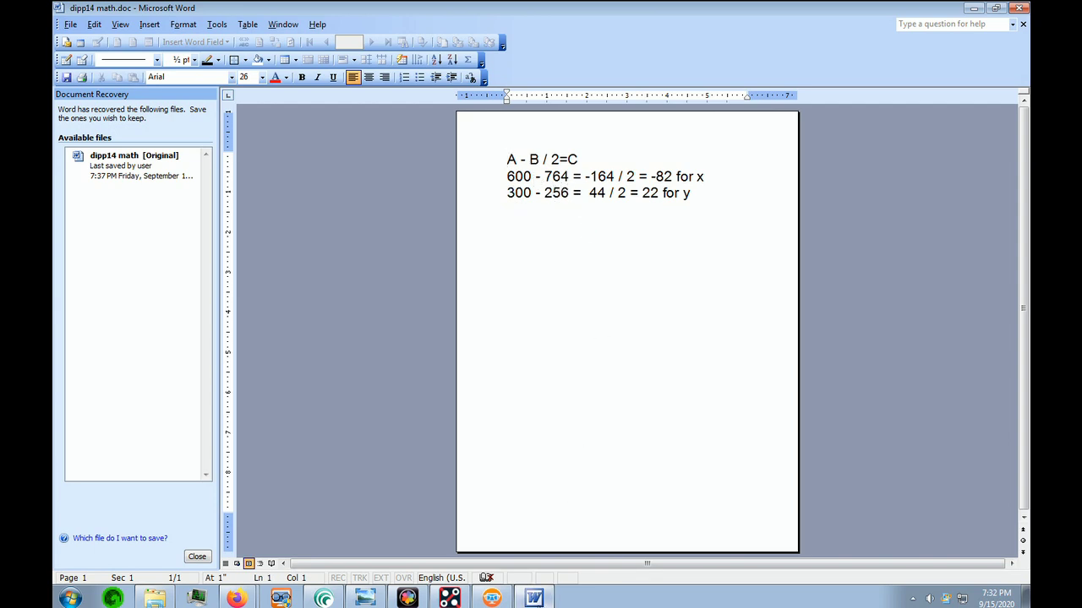
pyautogui.click(450, 598)
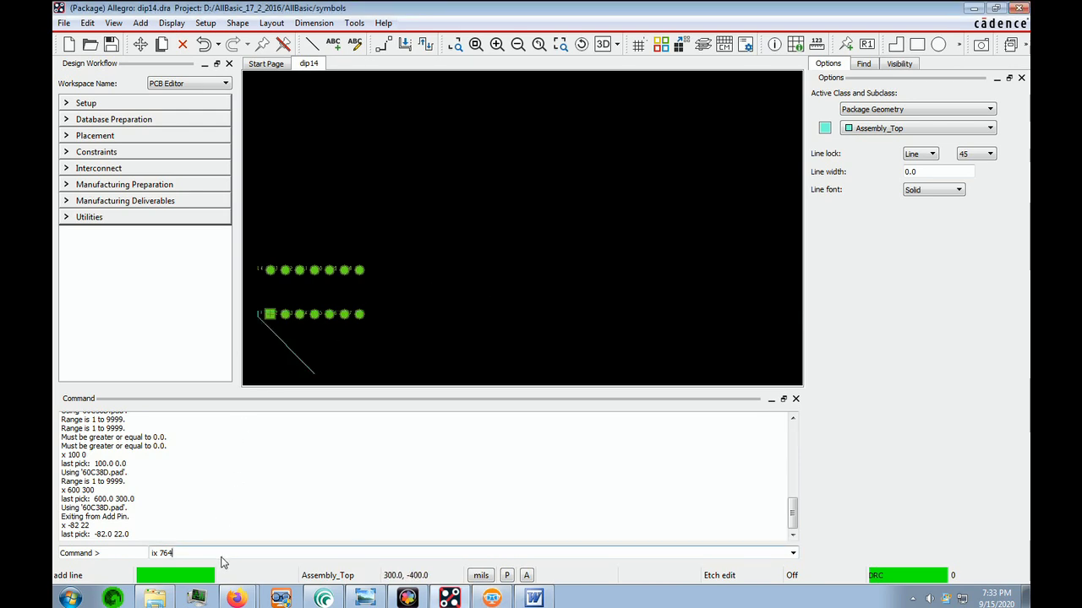
# Draw the 764 × 256 outline rectangle with ix 764, iy 256, ix -764, iy -256, and finish.
pyautogui.press('Return')
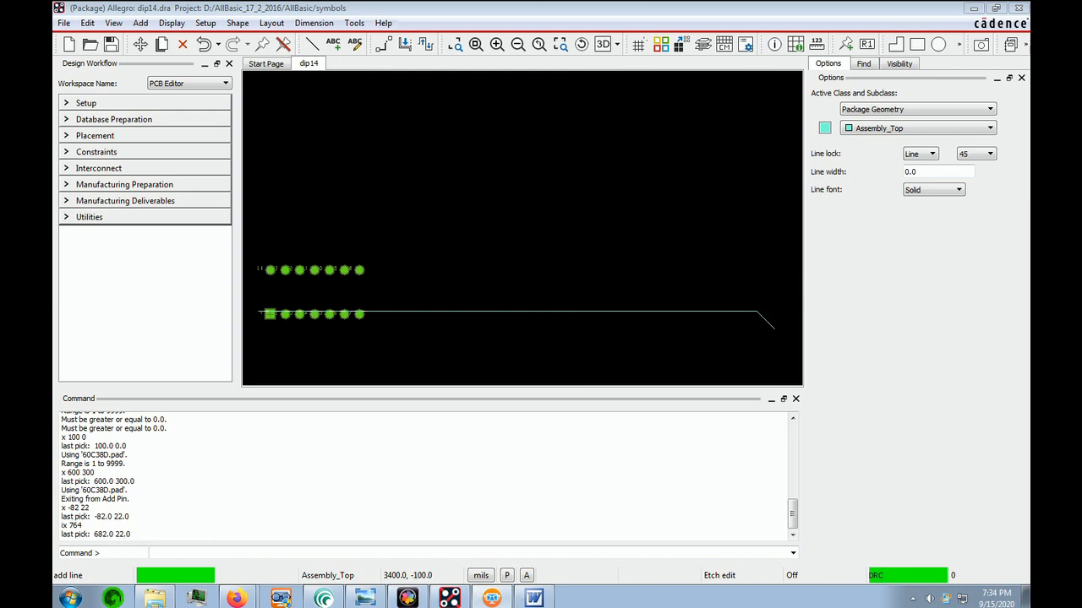
pyautogui.write('iy 256')
pyautogui.press('Return')
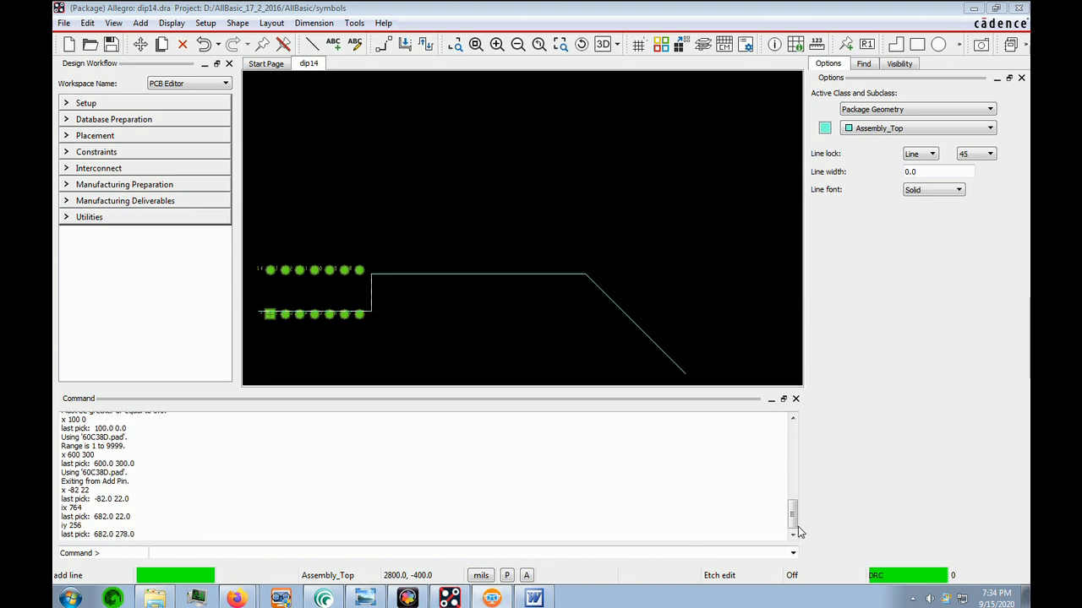
pyautogui.click(263, 554)
pyautogui.write('ix -764')
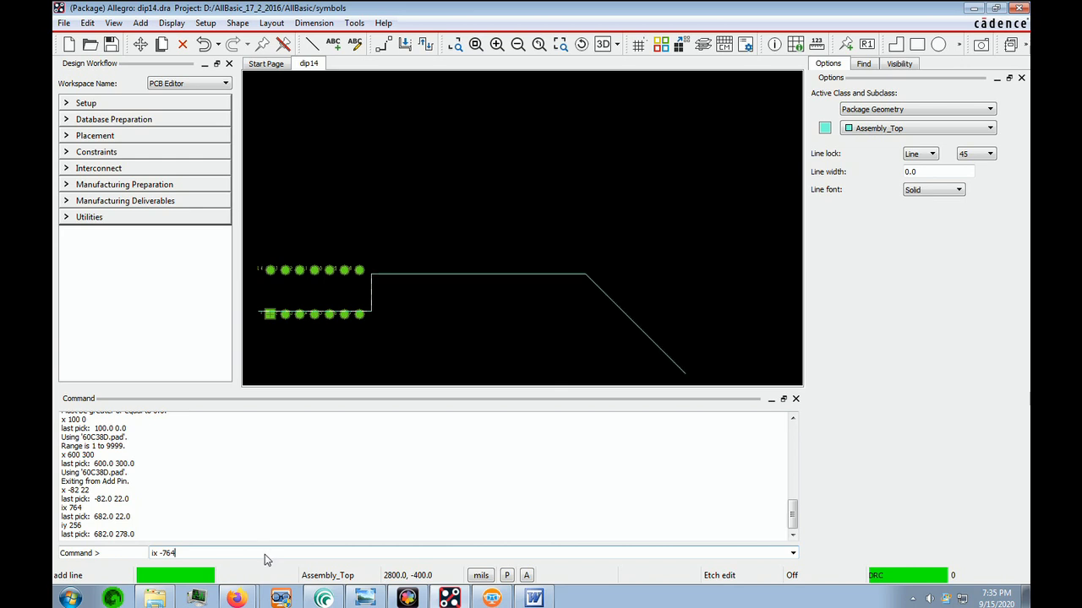
pyautogui.press('Return')
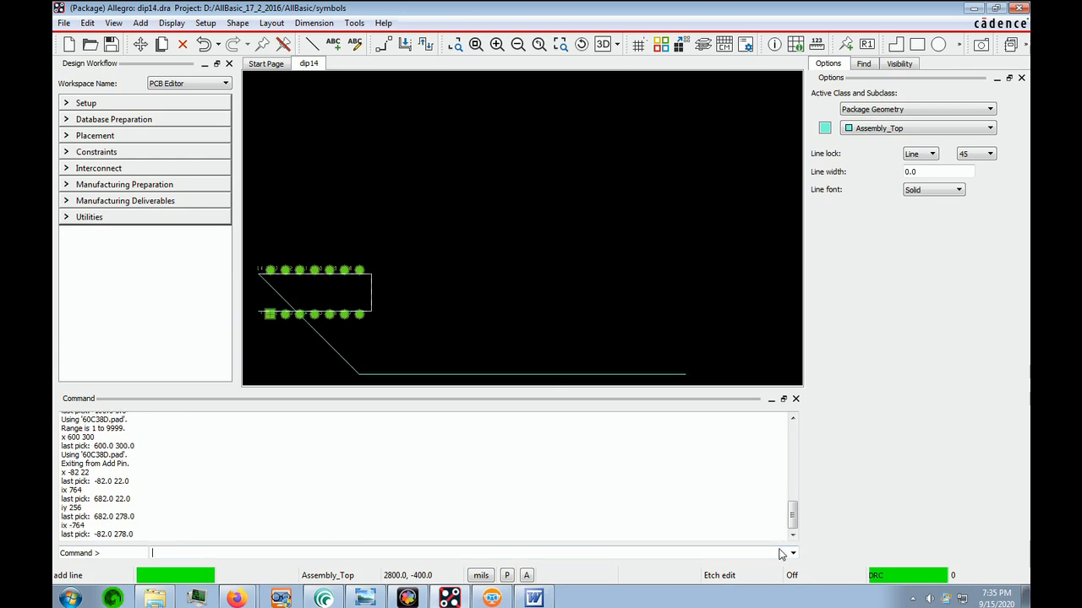
pyautogui.write('iy -256')
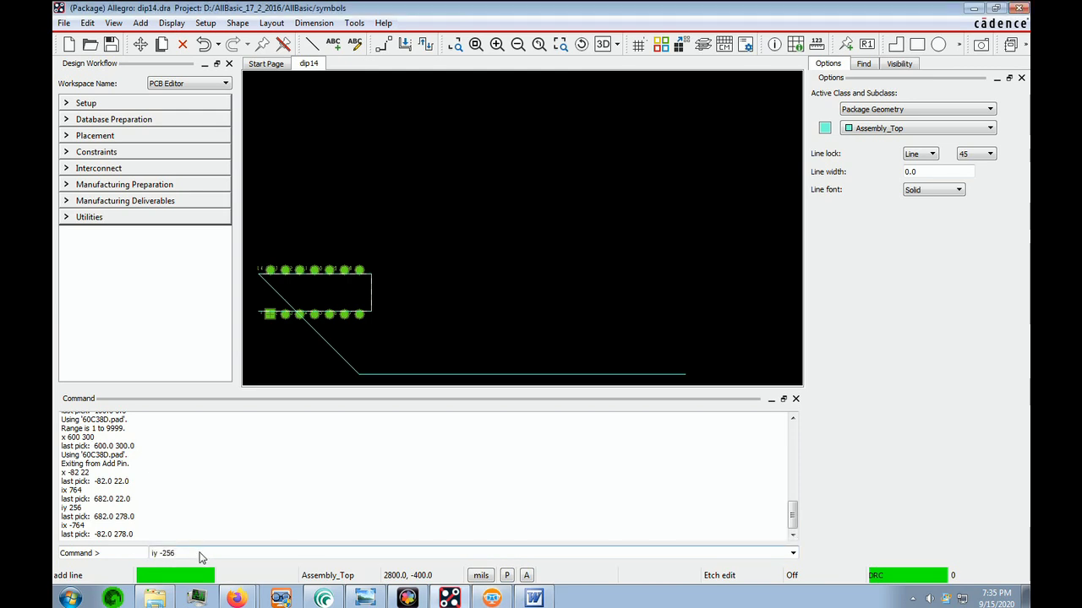
pyautogui.press('Return')
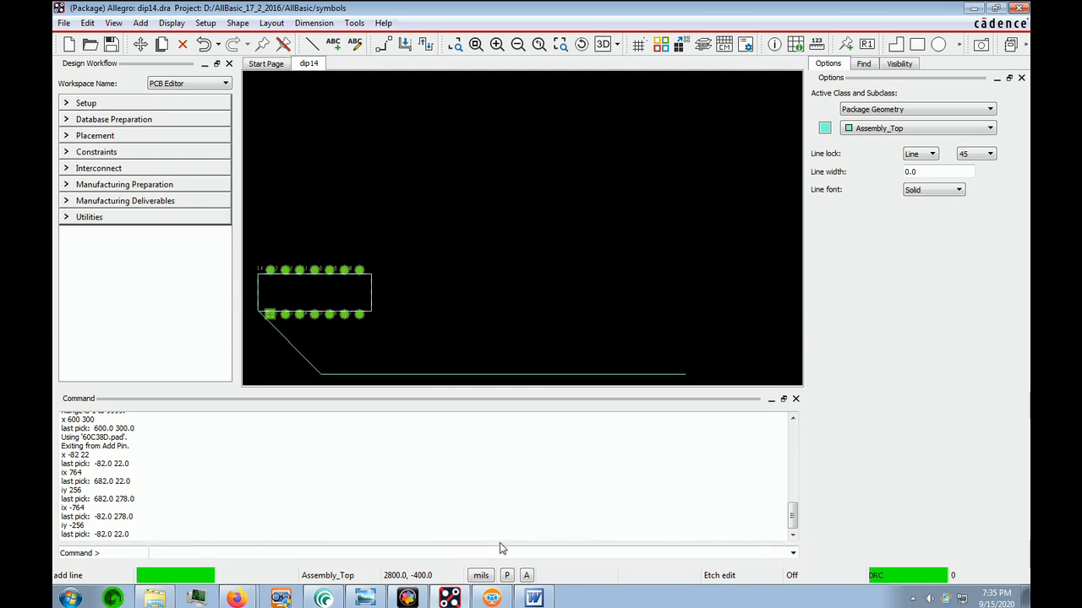
pyautogui.rightClick(460, 285)
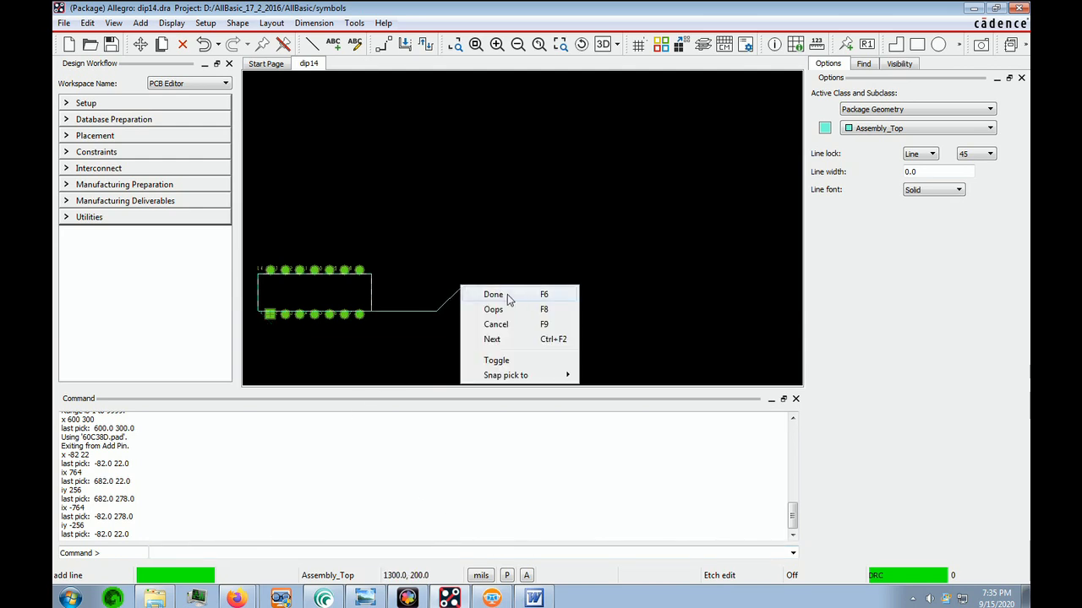
pyautogui.click(507, 295)
pyautogui.scroll(2, 522, 229)
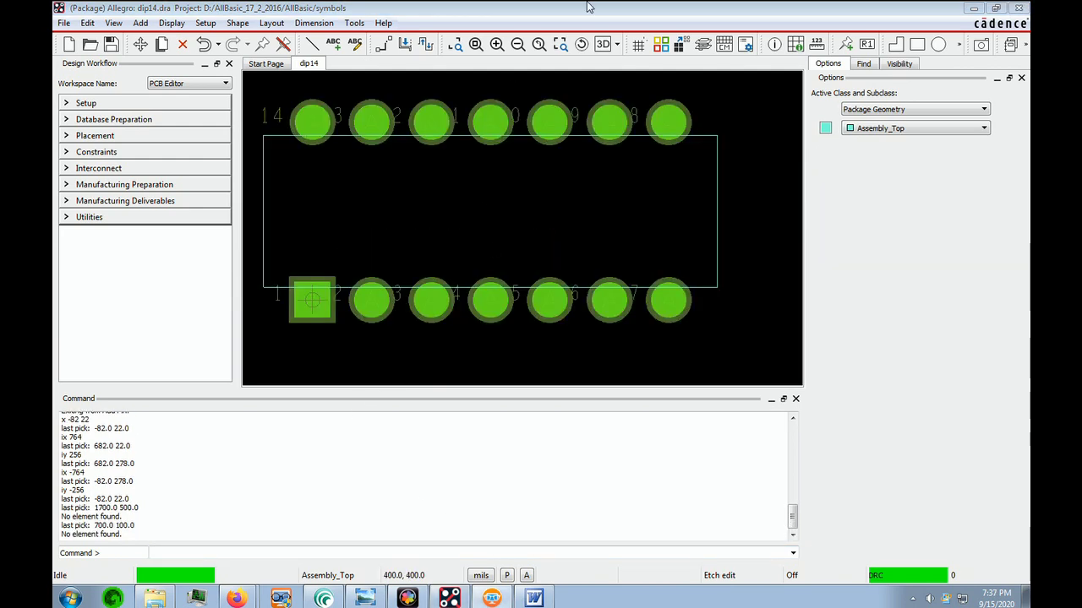
# Display the grid with a non-etch spacing of 25, then switch to the DIP-14 drawing.
pyautogui.click(638, 44)
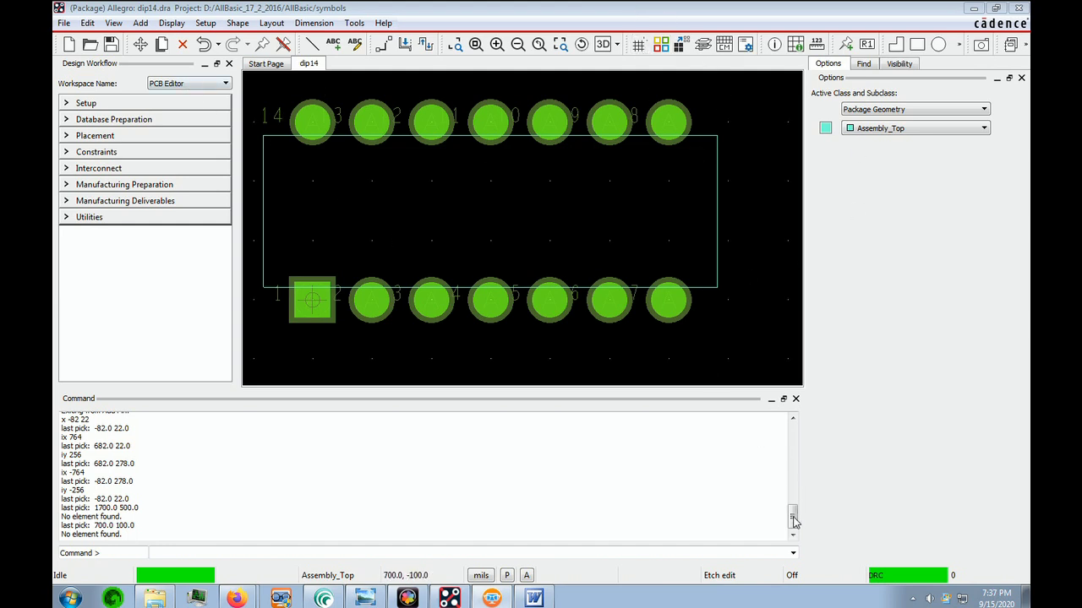
pyautogui.click(205, 25)
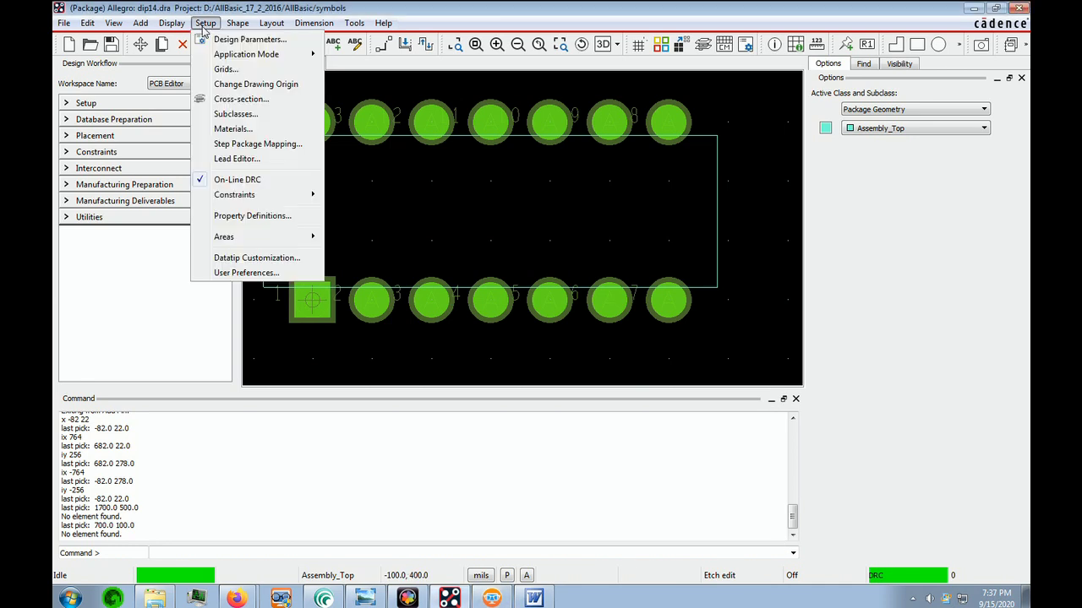
pyautogui.click(226, 69)
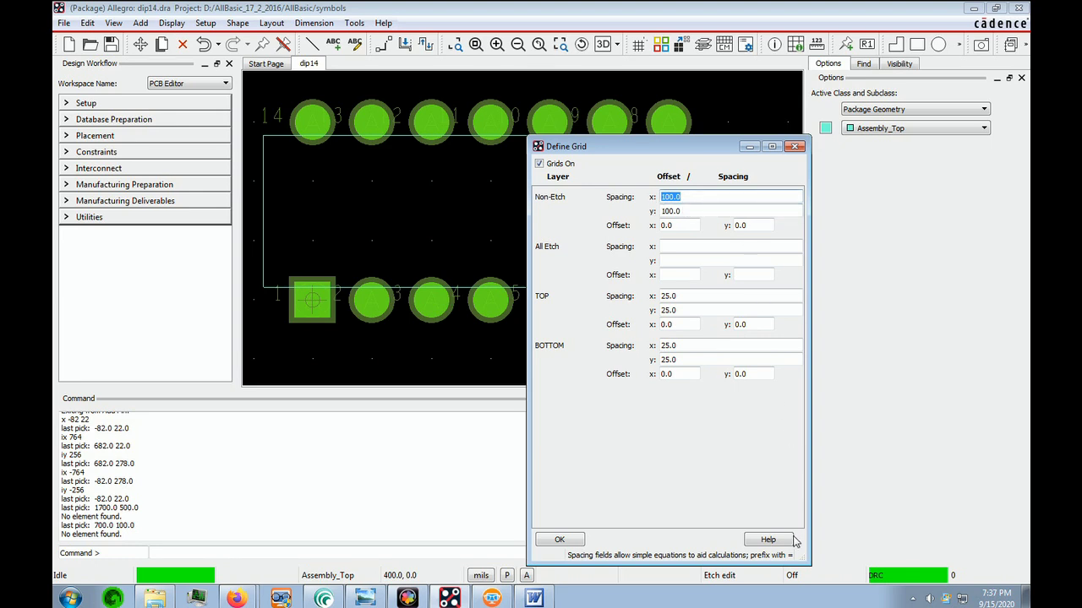
pyautogui.click(670, 202)
pyautogui.write('25')
pyautogui.press('Tab')
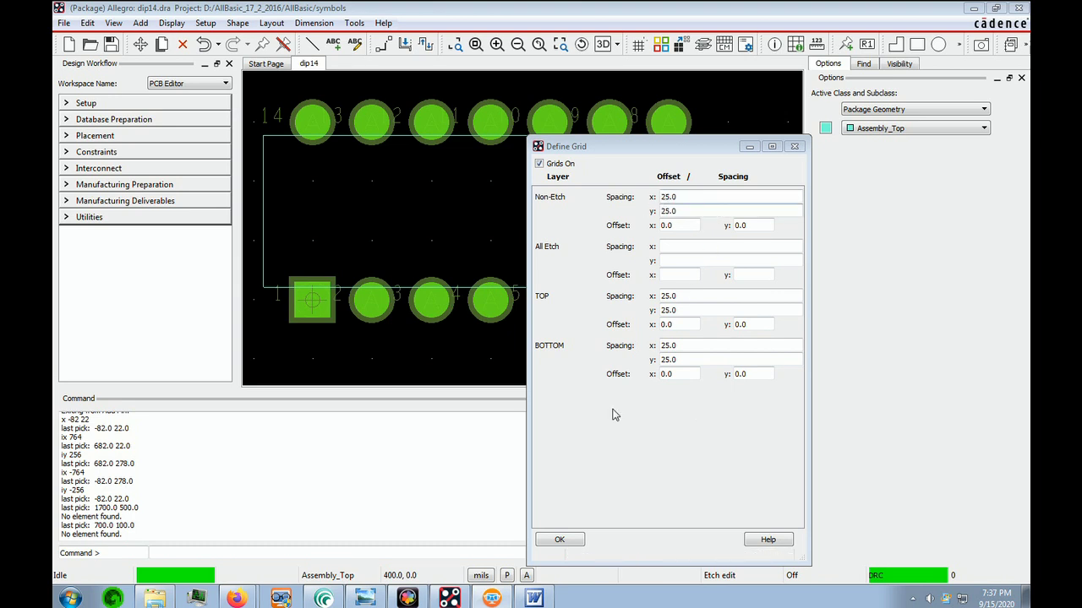
pyautogui.click(566, 540)
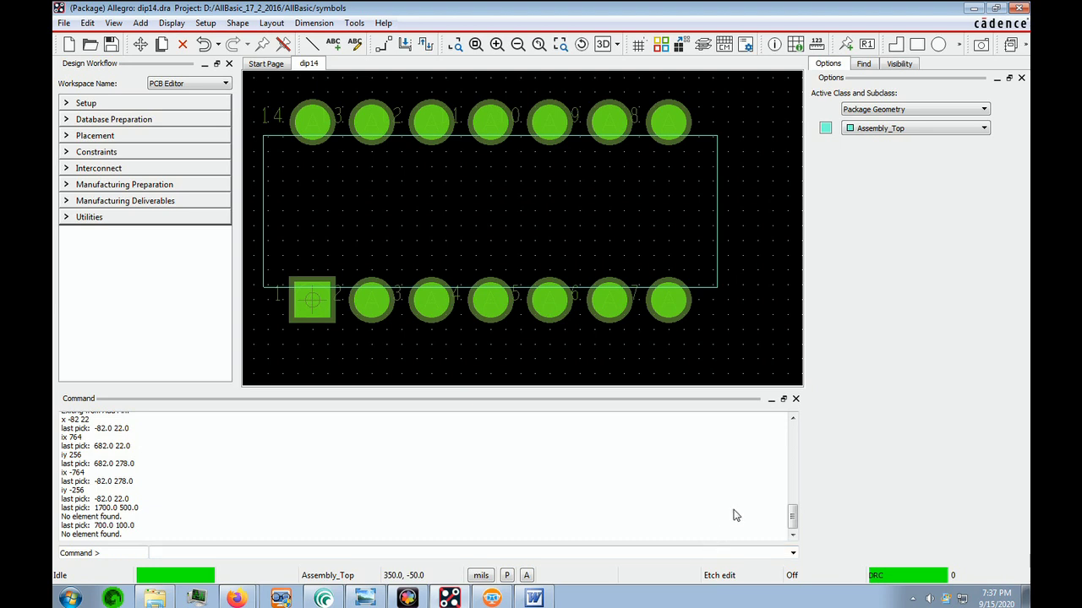
pyautogui.hotkey('alt', 'Tab')
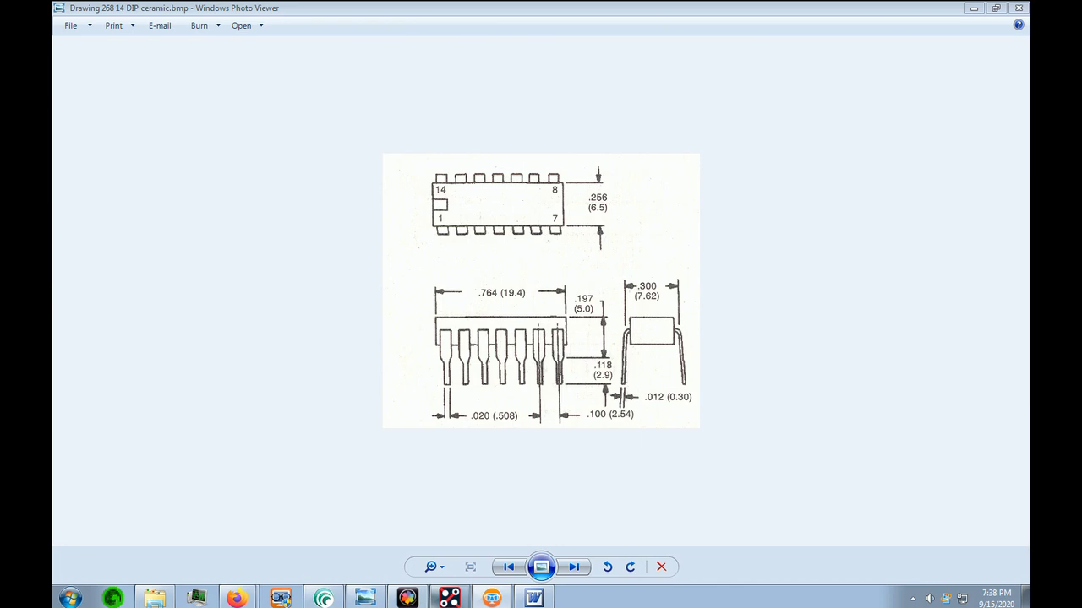
# Return to the dip14 footprint after reviewing the DIP-14 package dimensions.
pyautogui.click(450, 598)
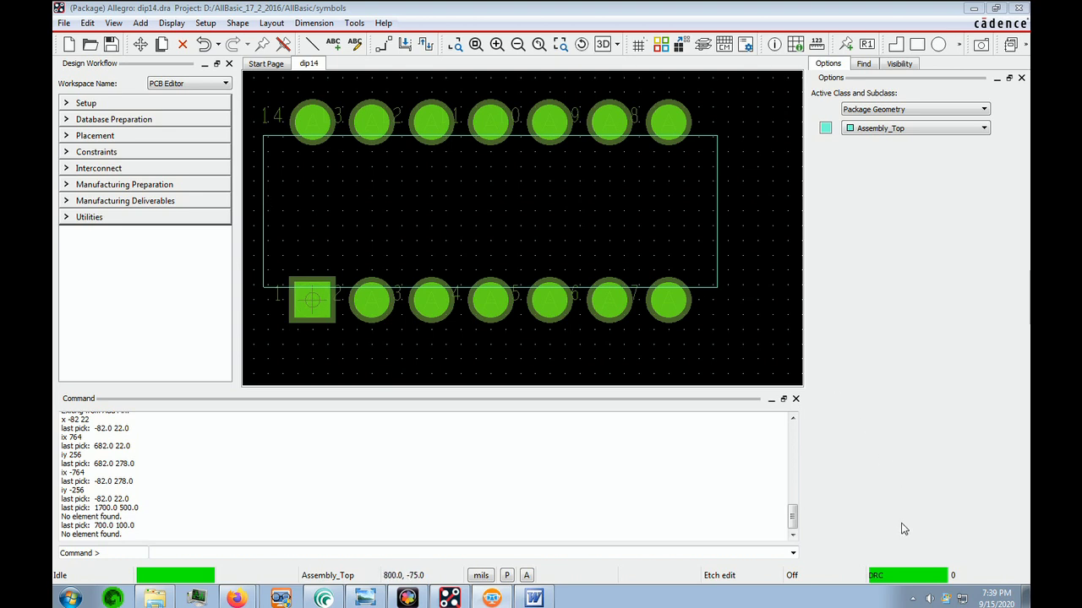
# Draw the pin-1 notch from -82,175 to -50,175, -50,125 and back to -82,125.
pyautogui.click(140, 25)
pyautogui.click(162, 39)
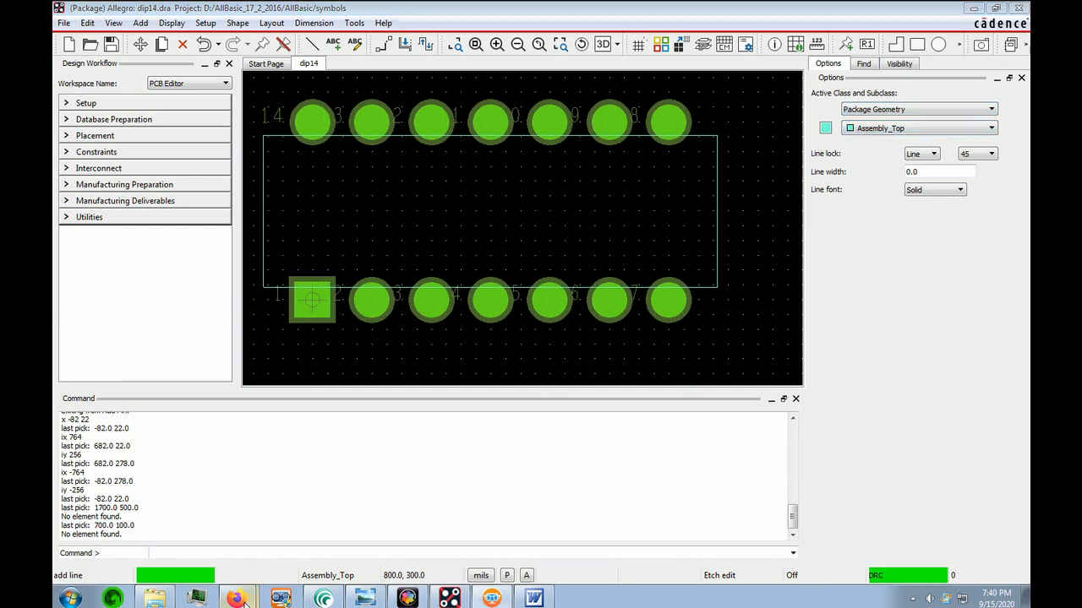
pyautogui.write('x -82 175')
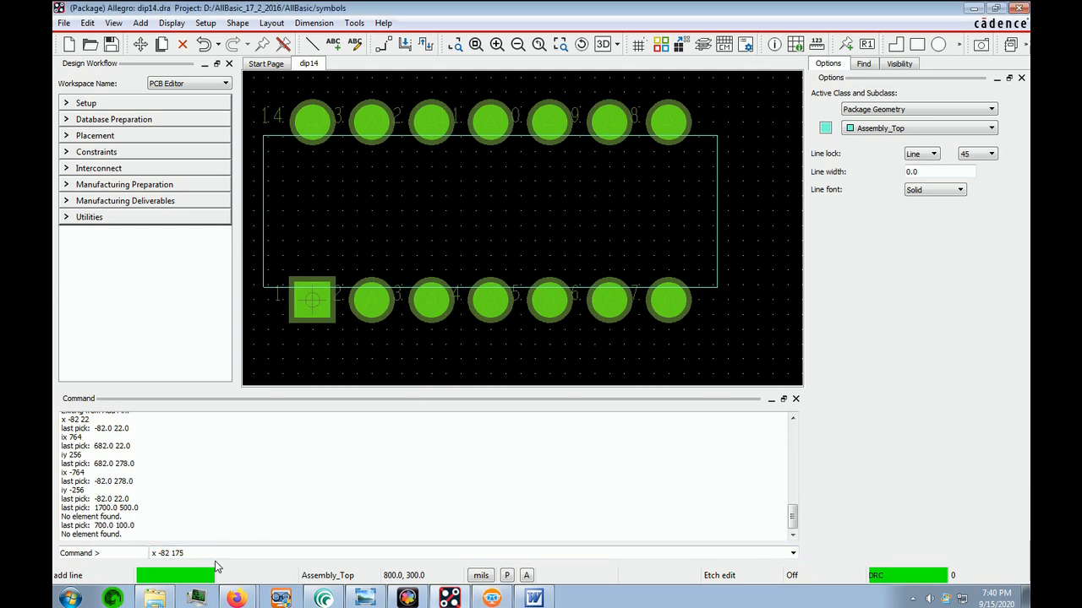
pyautogui.press('Return')
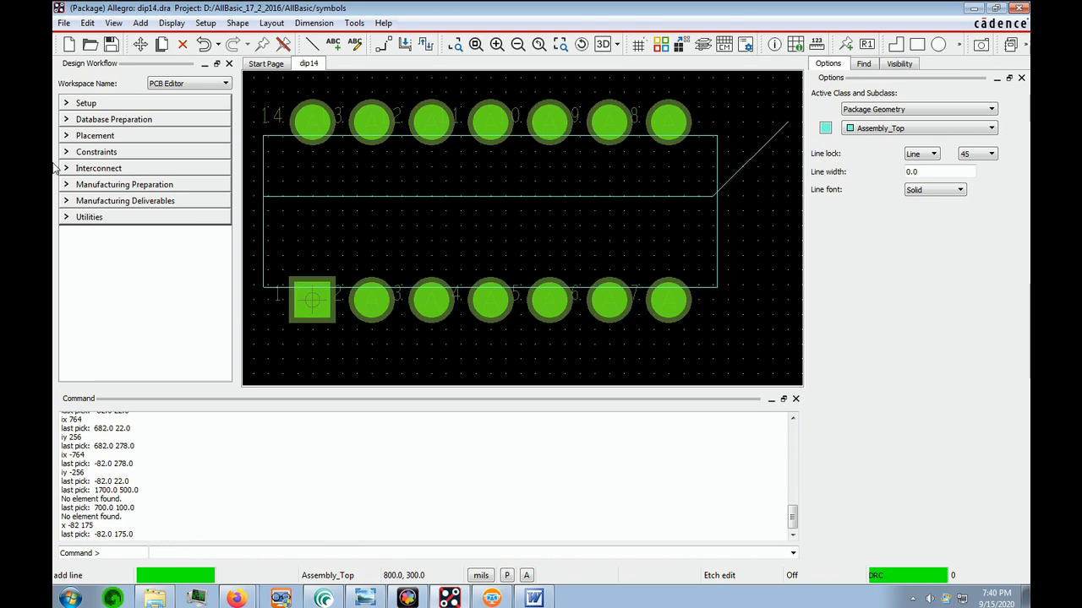
pyautogui.click(284, 198)
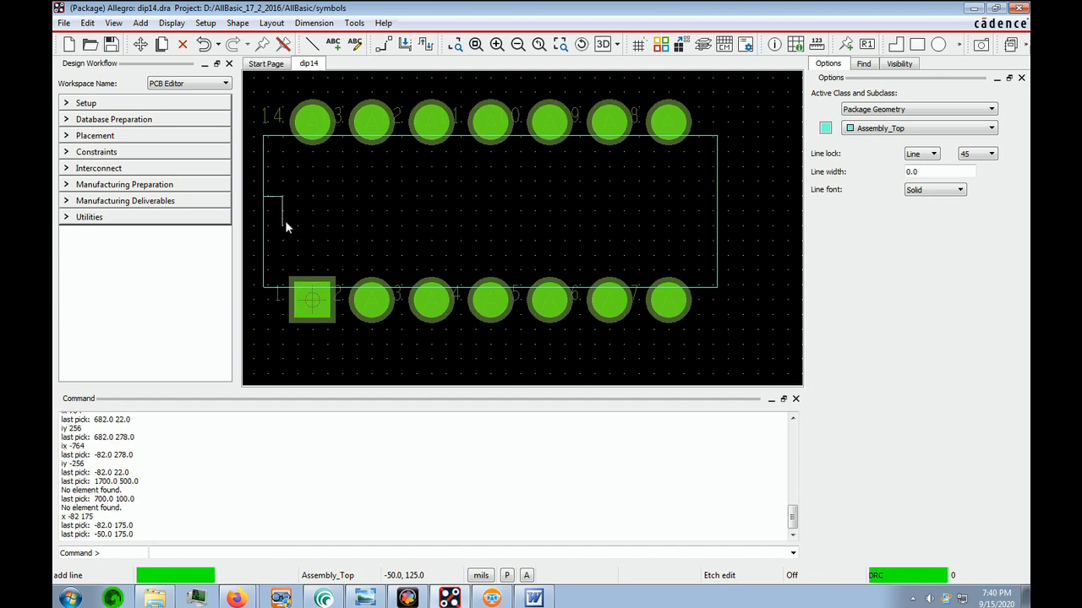
pyautogui.click(284, 226)
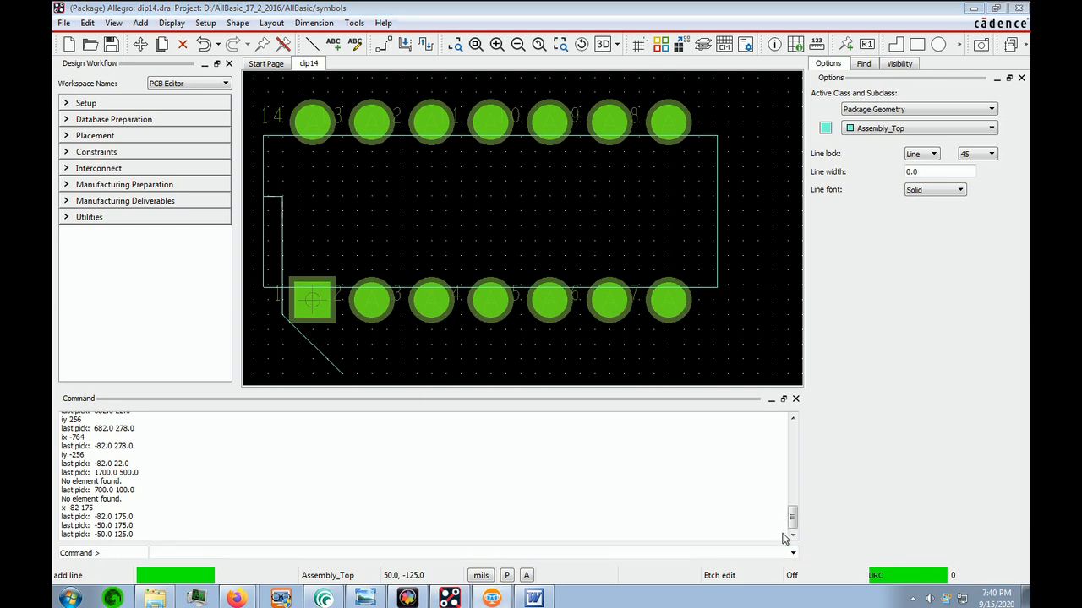
pyautogui.write('-82 125')
pyautogui.click(153, 554)
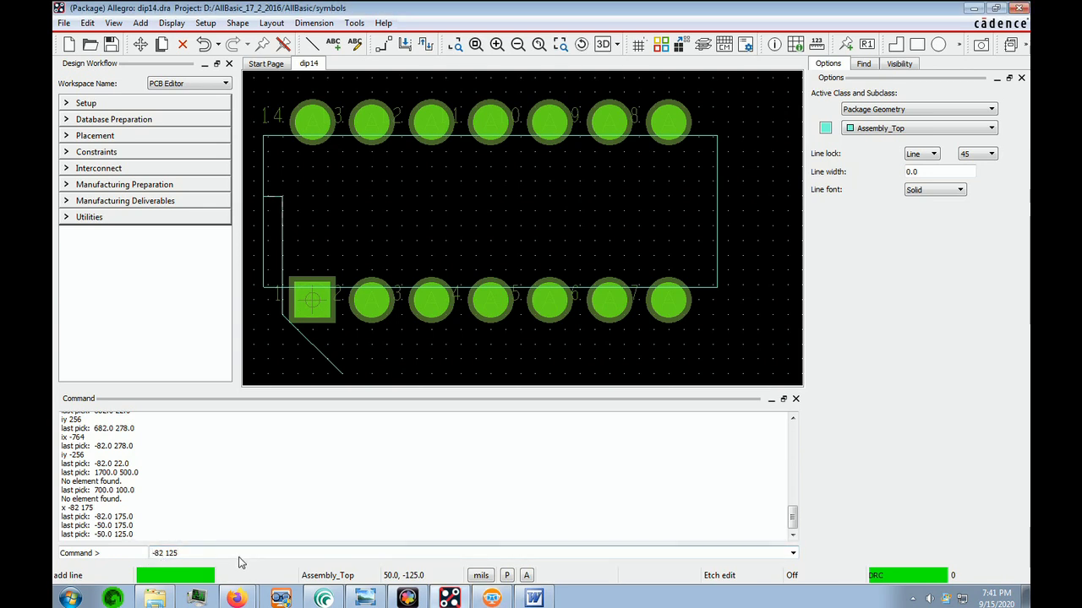
pyautogui.write('x')
pyautogui.press('Return')
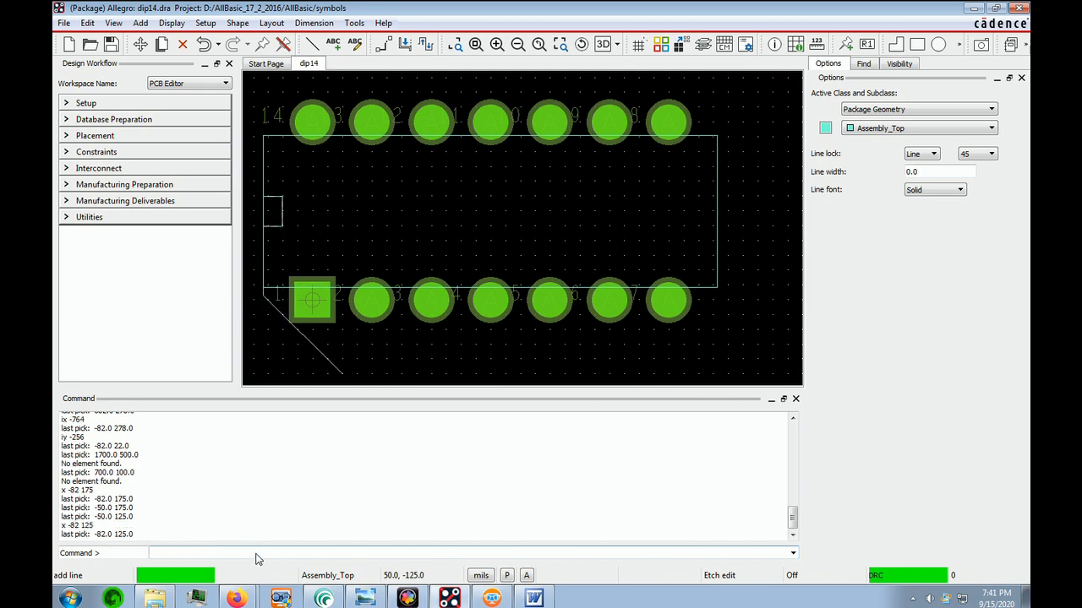
pyautogui.rightClick(438, 312)
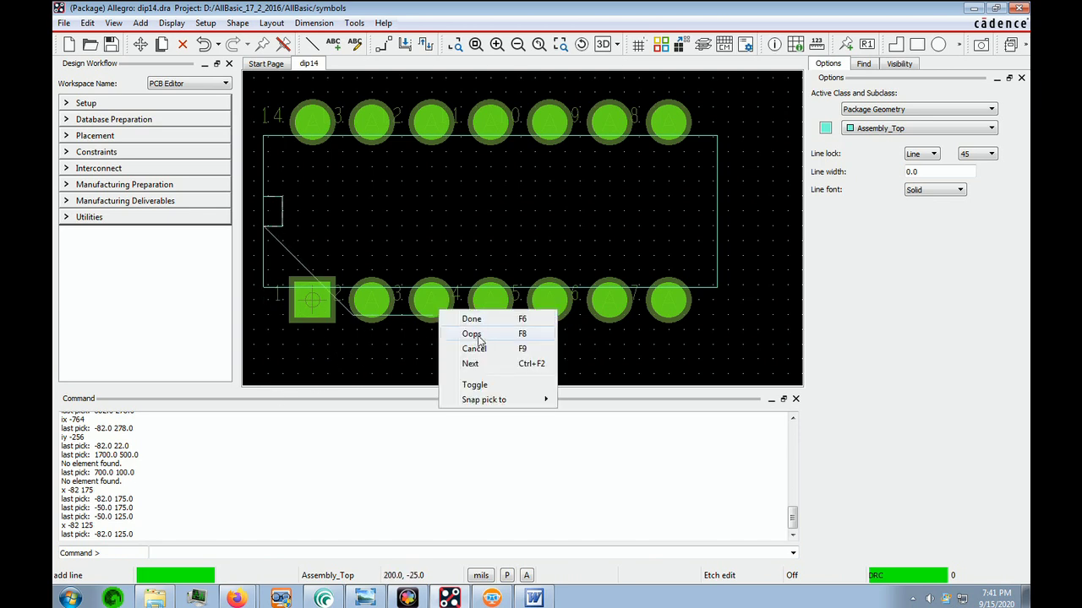
pyautogui.click(485, 321)
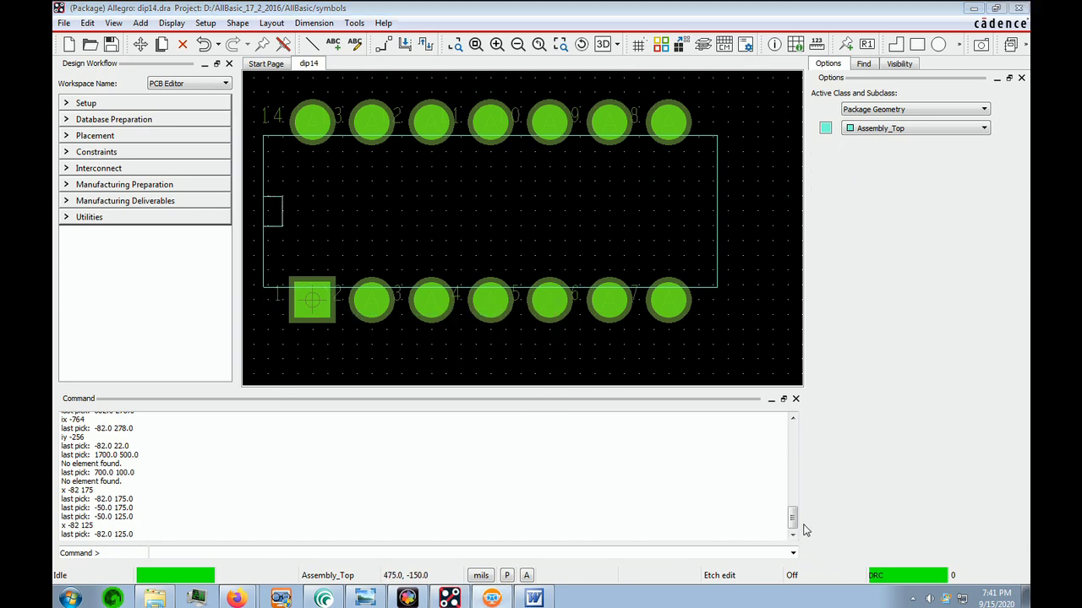
pyautogui.hotkey('shift', 'F4')
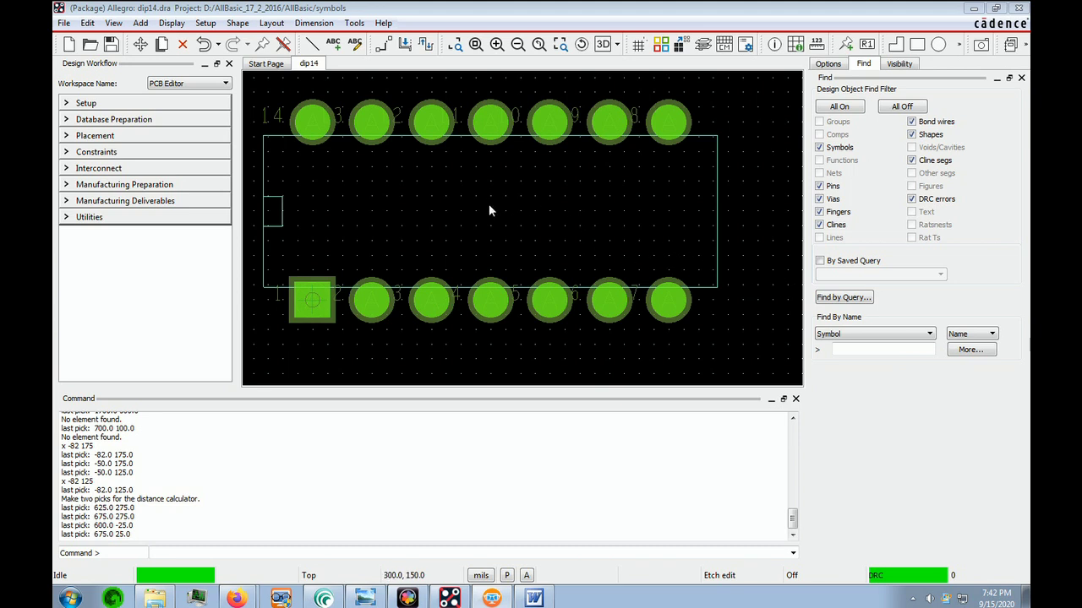
# Restrict the Find filter to pins and other segments only.
pyautogui.click(816, 45)
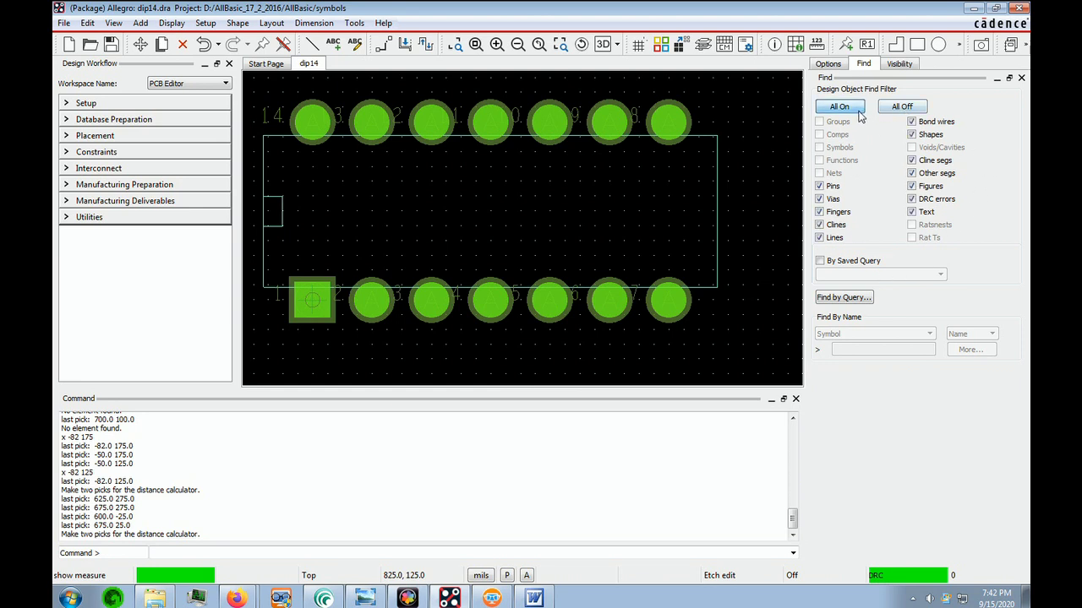
pyautogui.click(916, 111)
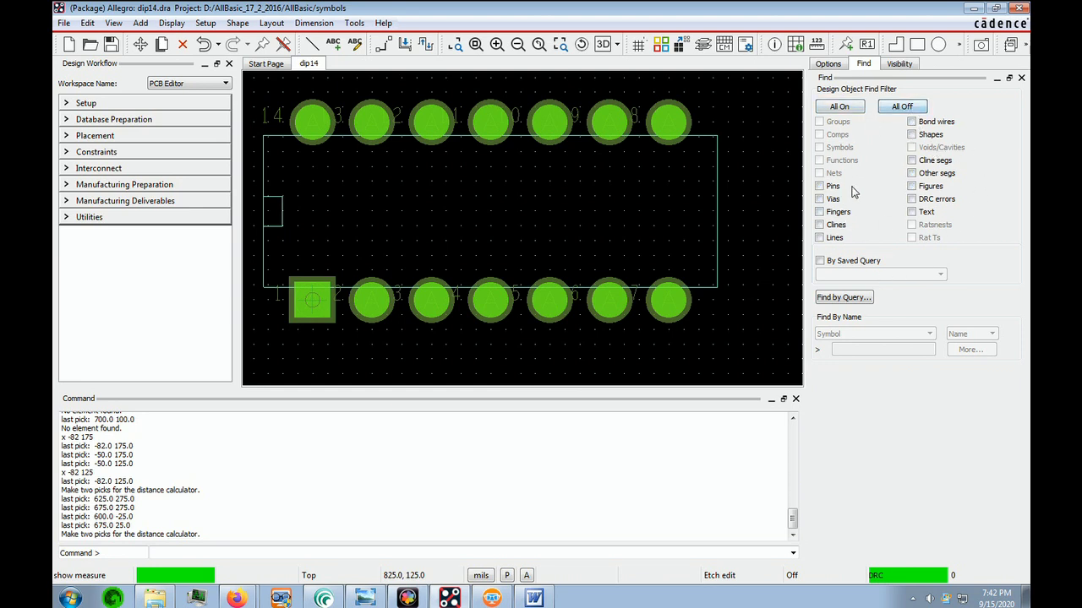
pyautogui.click(818, 187)
pyautogui.click(911, 174)
# Measure pins 8, 7, 1 and 14 against the nearest assembly outline corners.
pyautogui.click(672, 126)
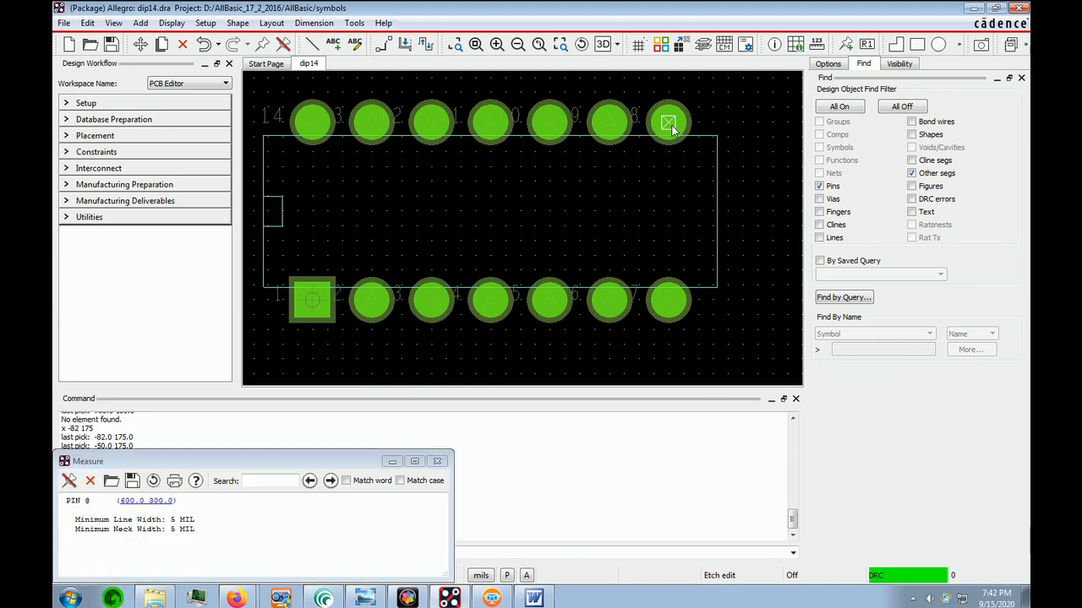
pyautogui.click(718, 136)
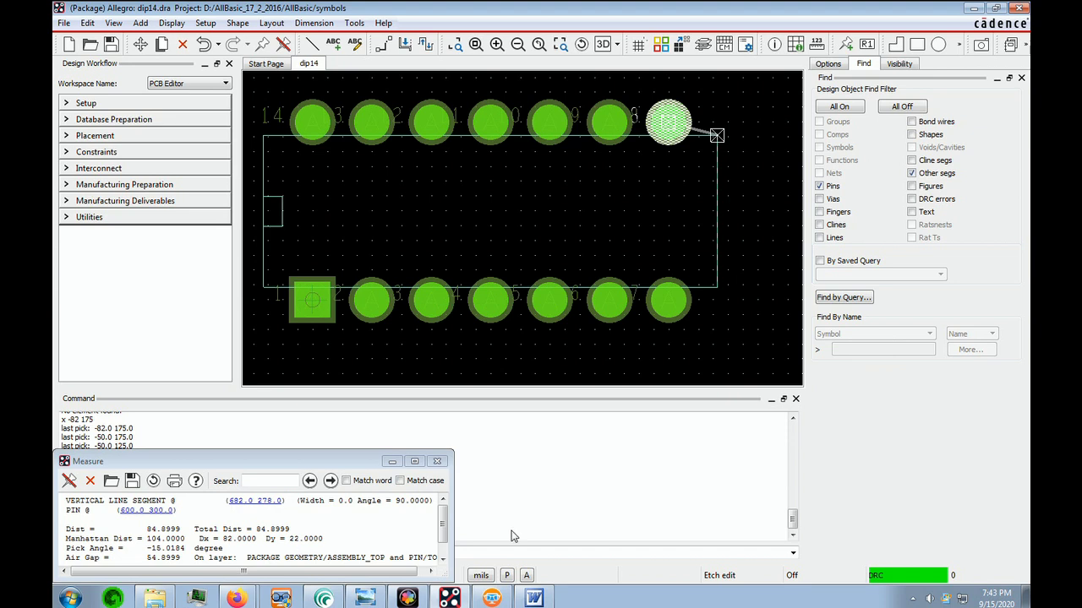
pyautogui.click(677, 314)
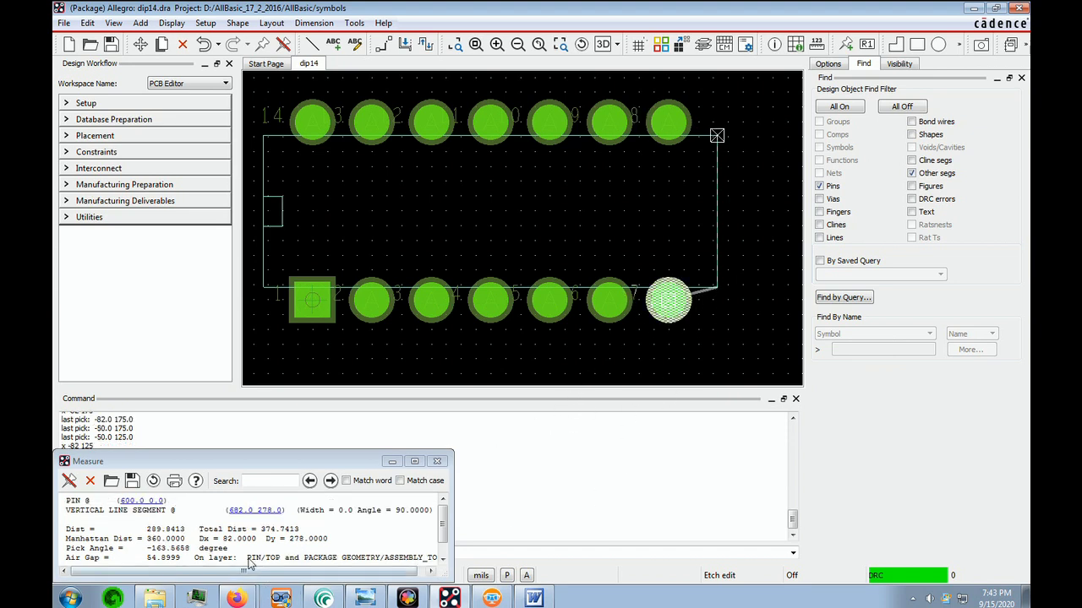
pyautogui.click(719, 290)
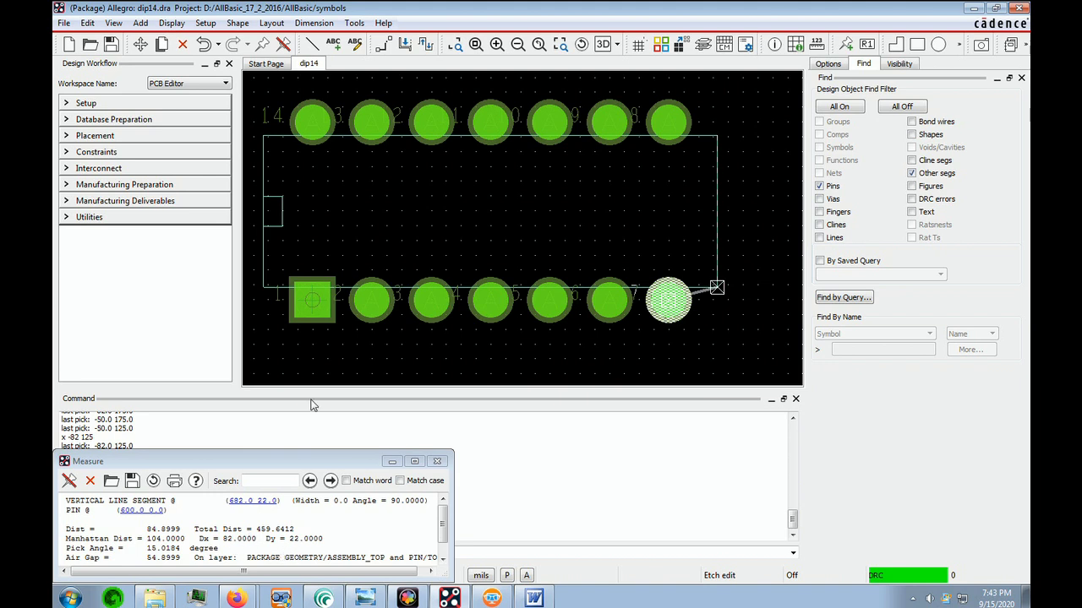
pyautogui.click(311, 306)
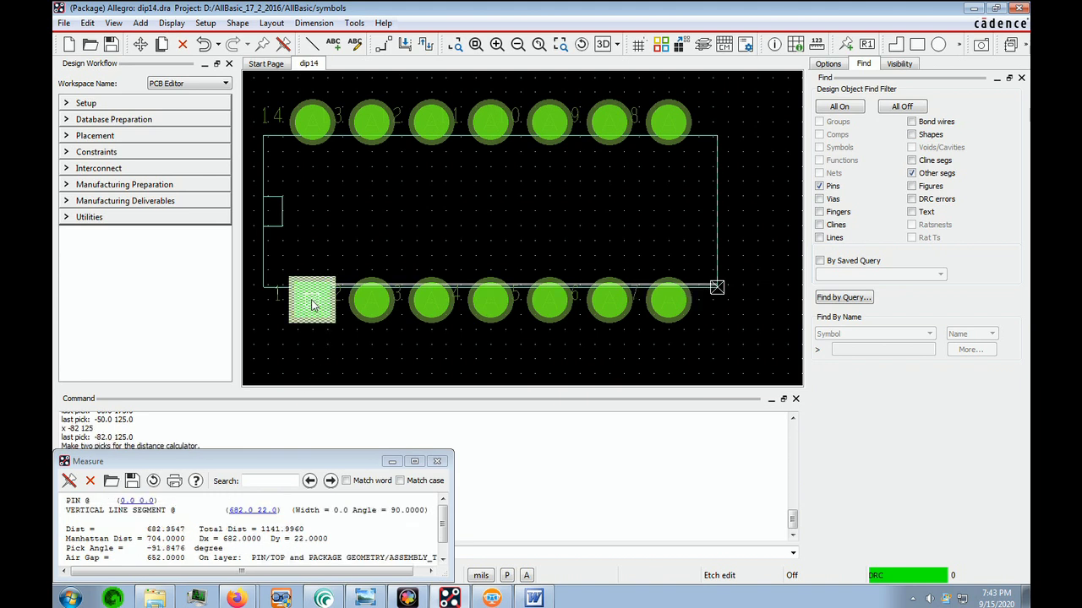
pyautogui.click(266, 287)
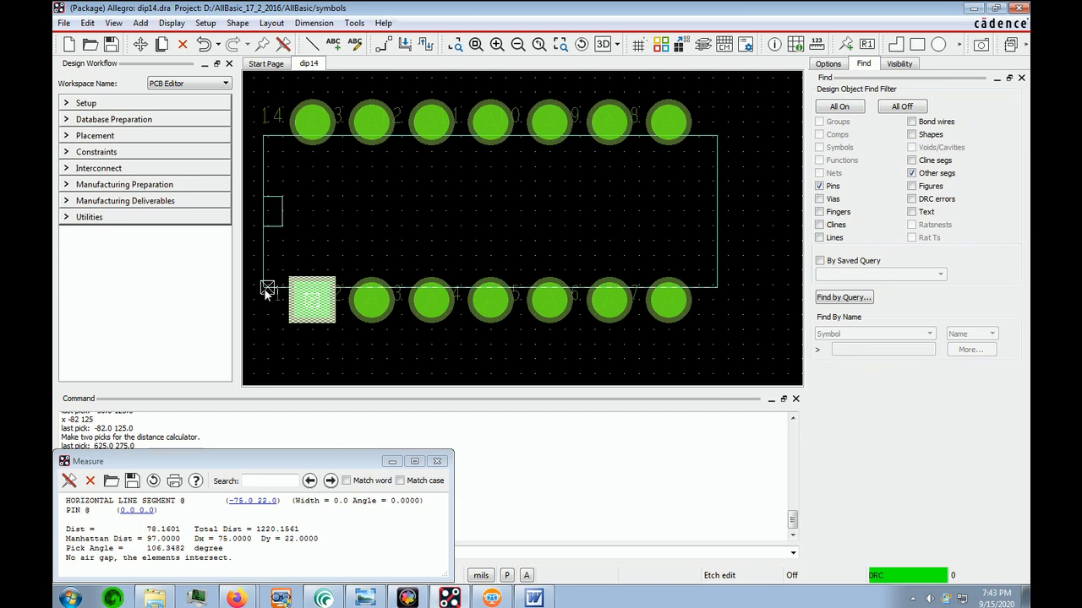
pyautogui.click(266, 288)
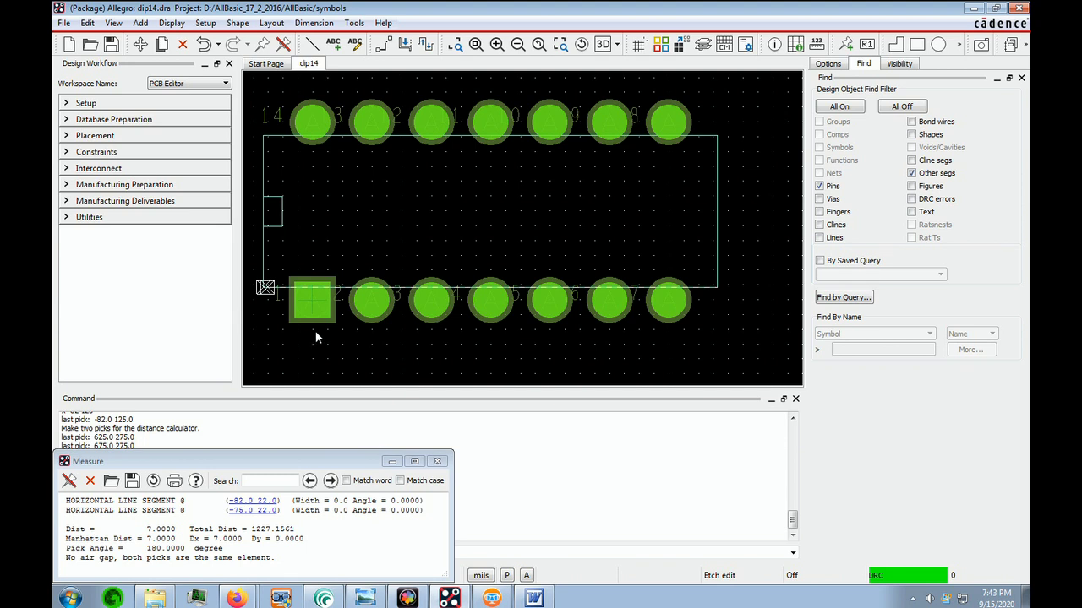
pyautogui.click(316, 306)
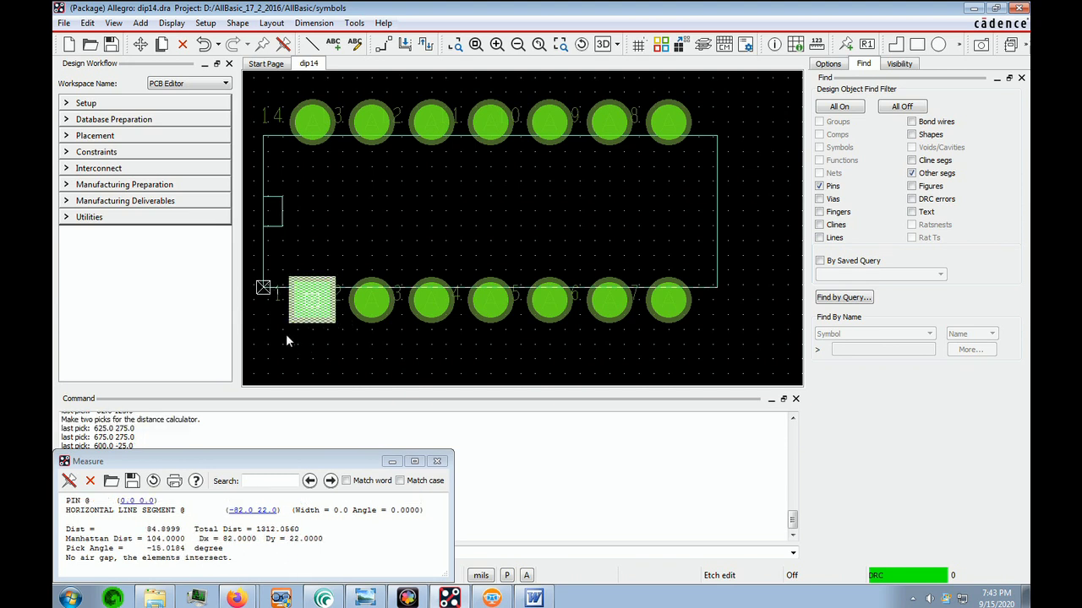
pyautogui.click(266, 291)
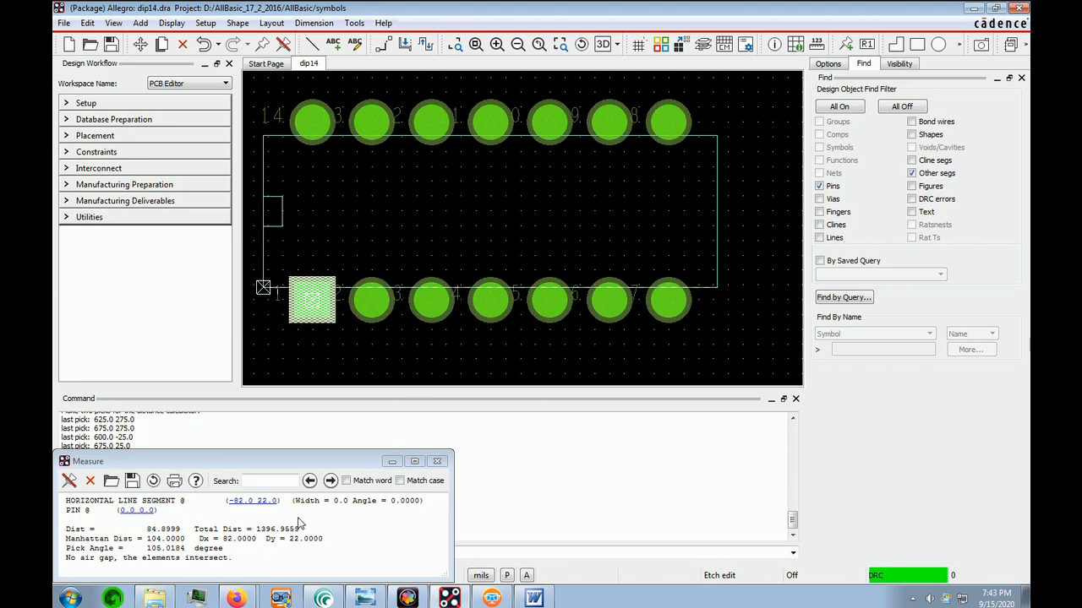
pyautogui.click(266, 140)
pyautogui.click(313, 124)
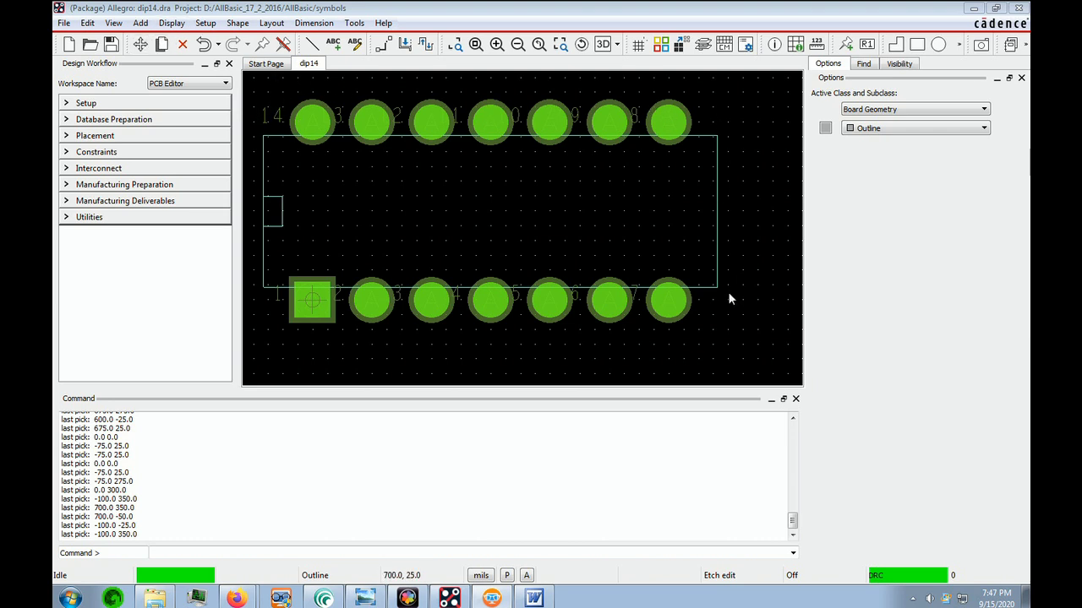
# Start a line on the Package Geometry / Silkscreen_Top layer.
pyautogui.click(140, 23)
pyautogui.click(153, 38)
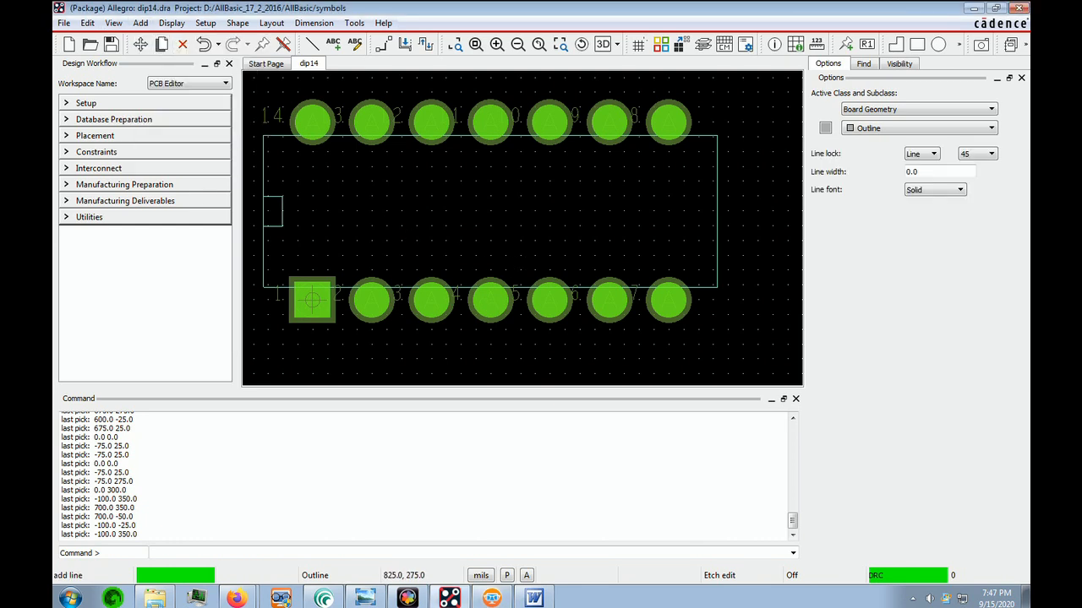
pyautogui.click(991, 109)
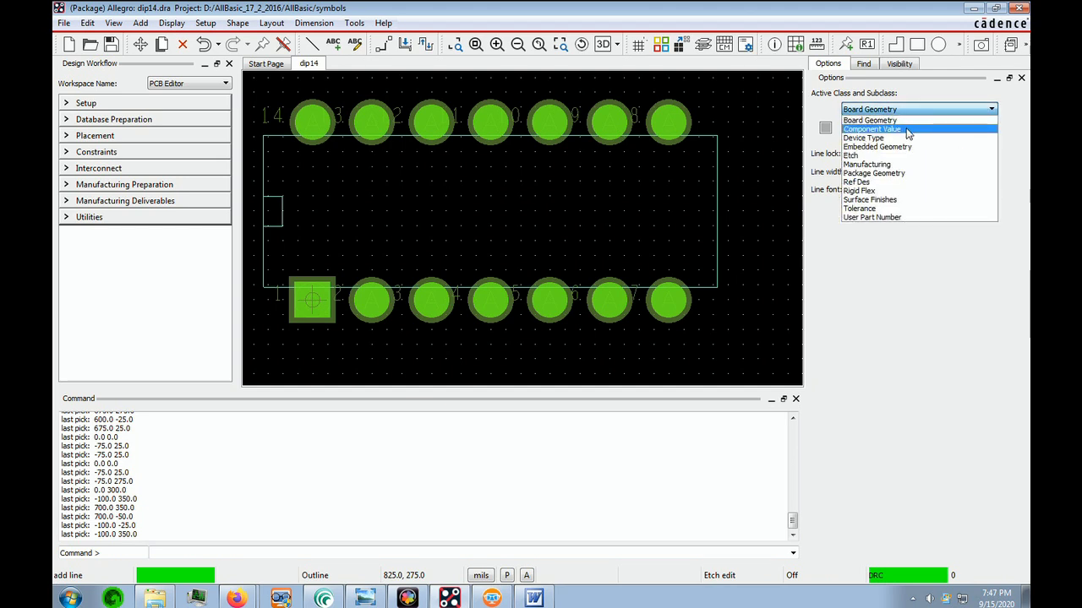
pyautogui.click(885, 173)
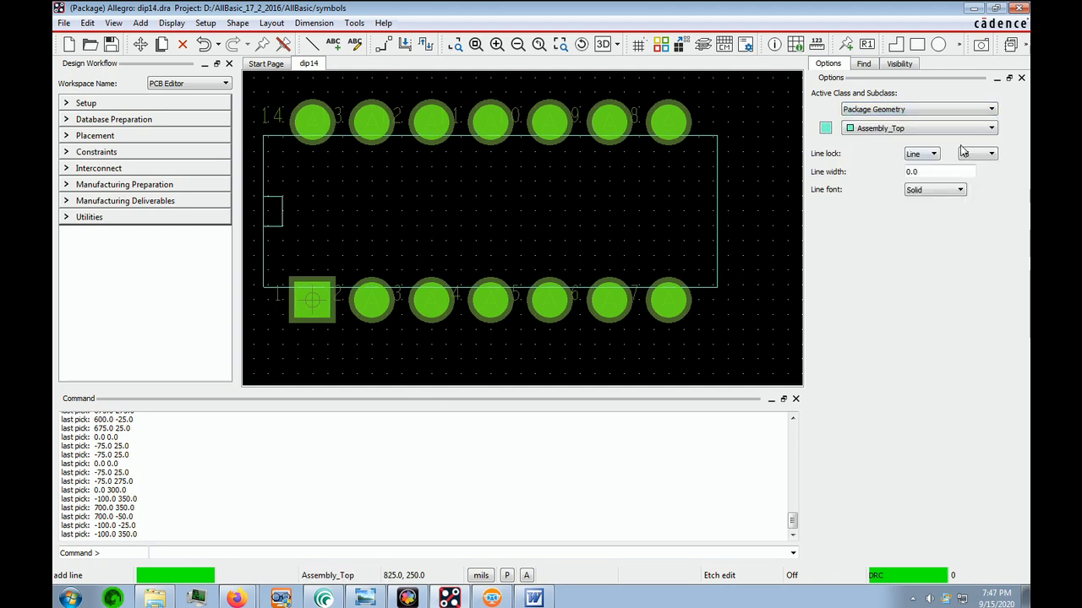
pyautogui.click(991, 128)
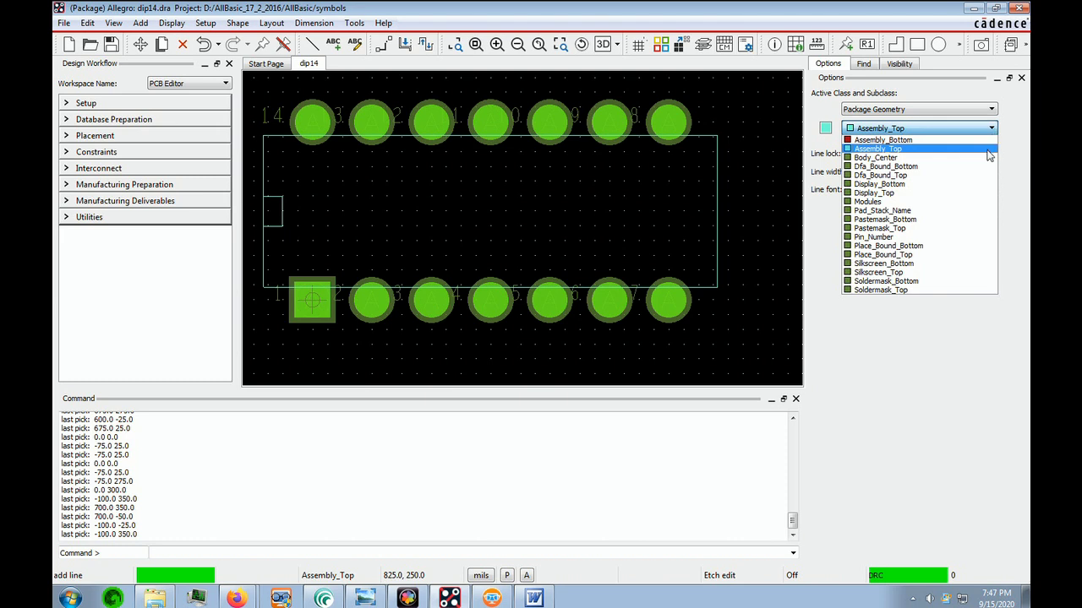
pyautogui.click(878, 272)
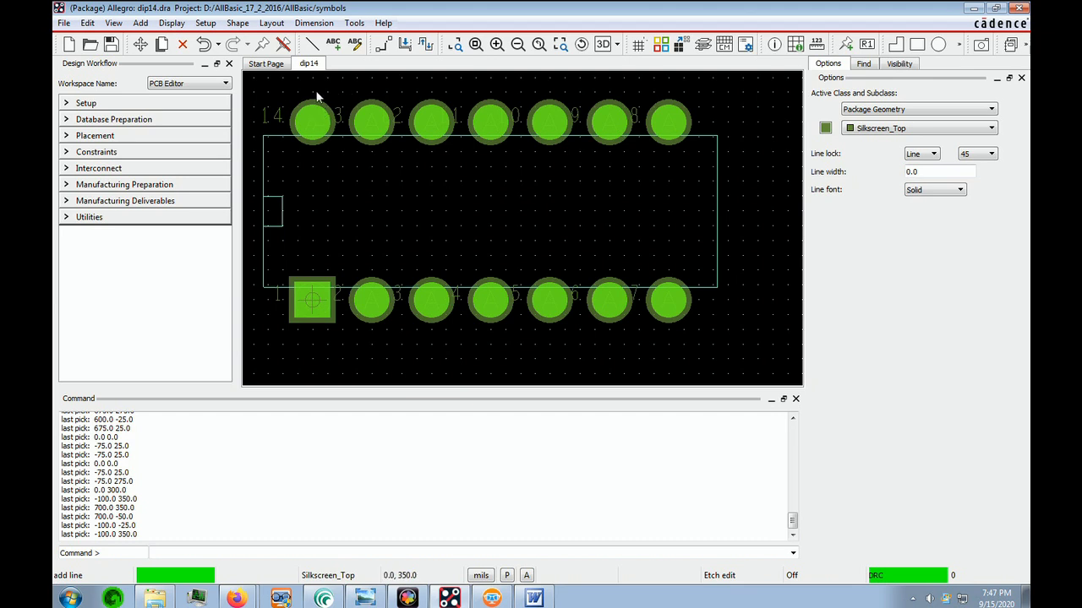
# Draw the silkscreen rectangle around both pad rows from above pin 14, and finish.
pyautogui.click(252, 92)
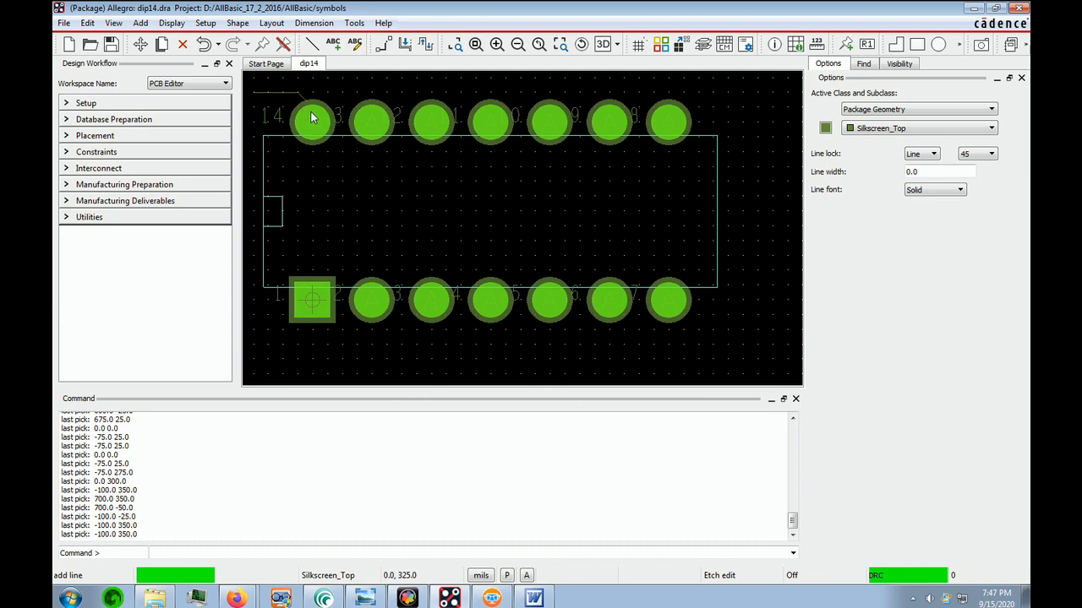
pyautogui.click(729, 100)
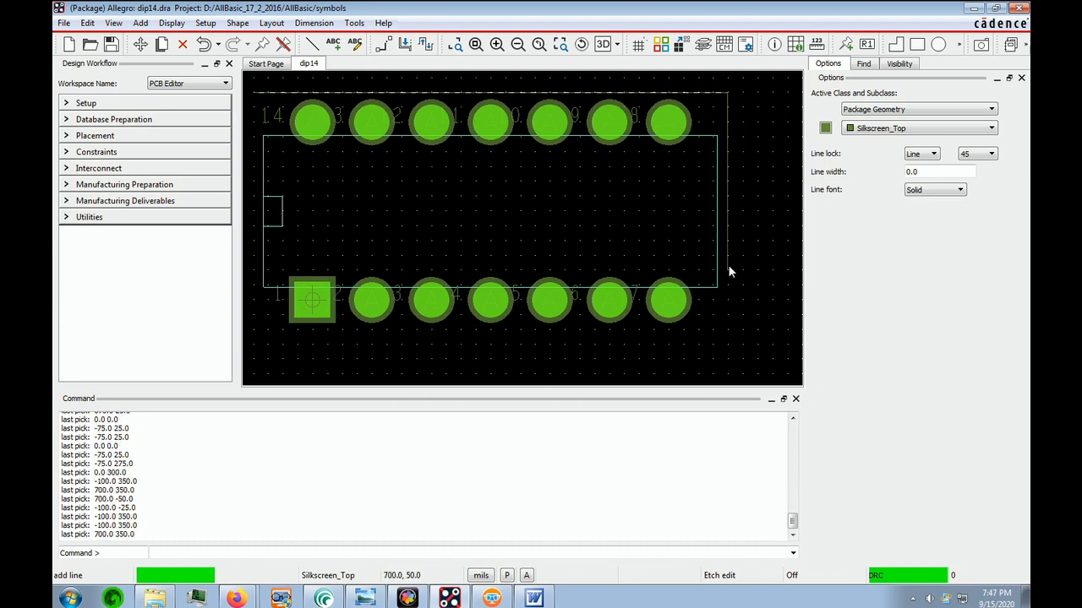
pyautogui.click(733, 329)
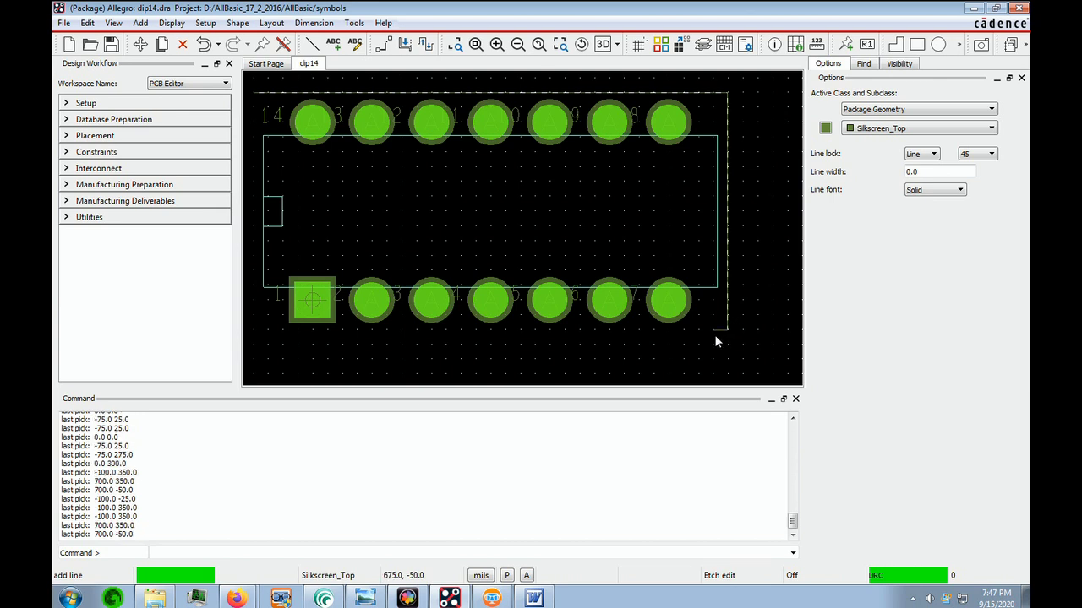
pyautogui.click(251, 314)
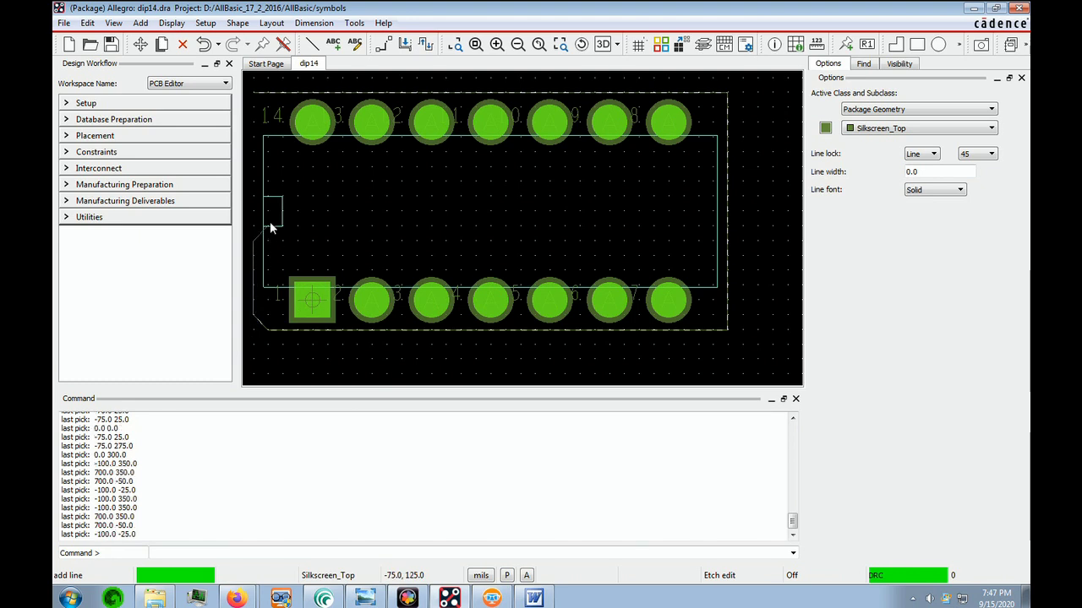
pyautogui.click(253, 100)
pyautogui.rightClick(278, 113)
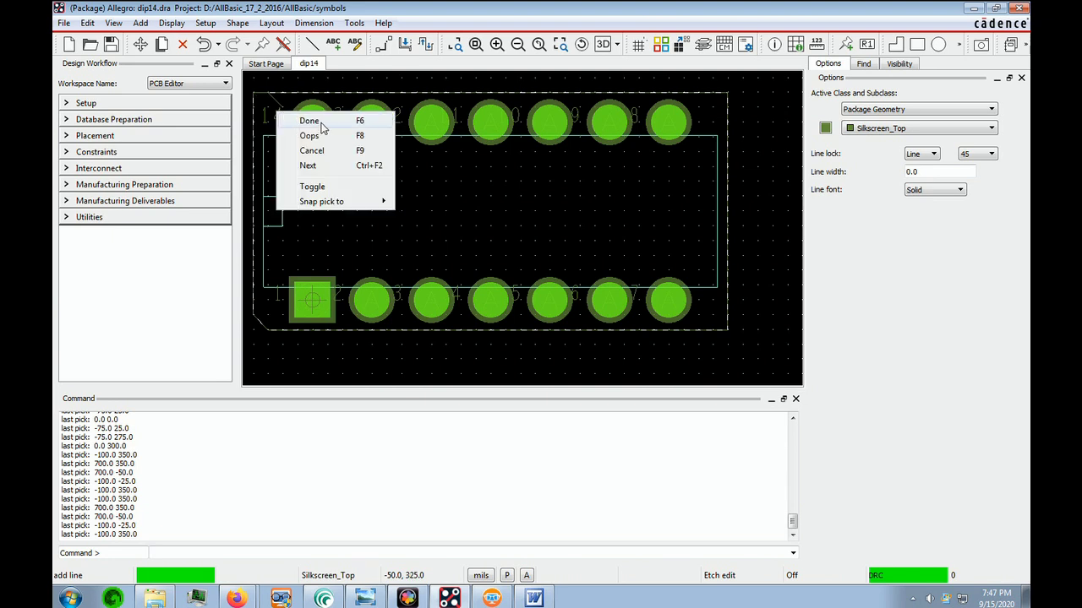
pyautogui.click(321, 127)
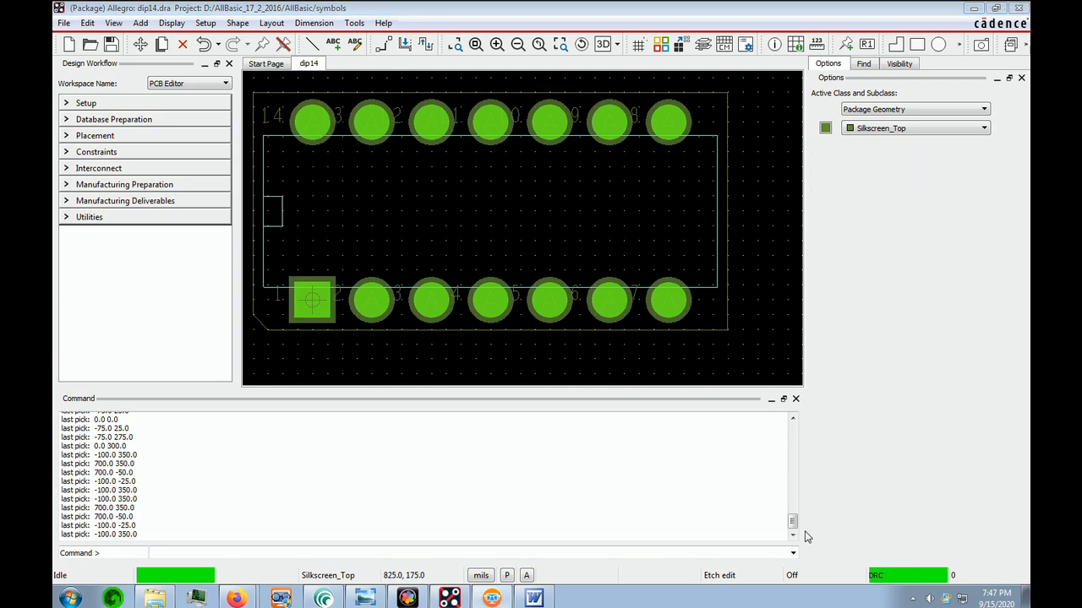
pyautogui.click(474, 196)
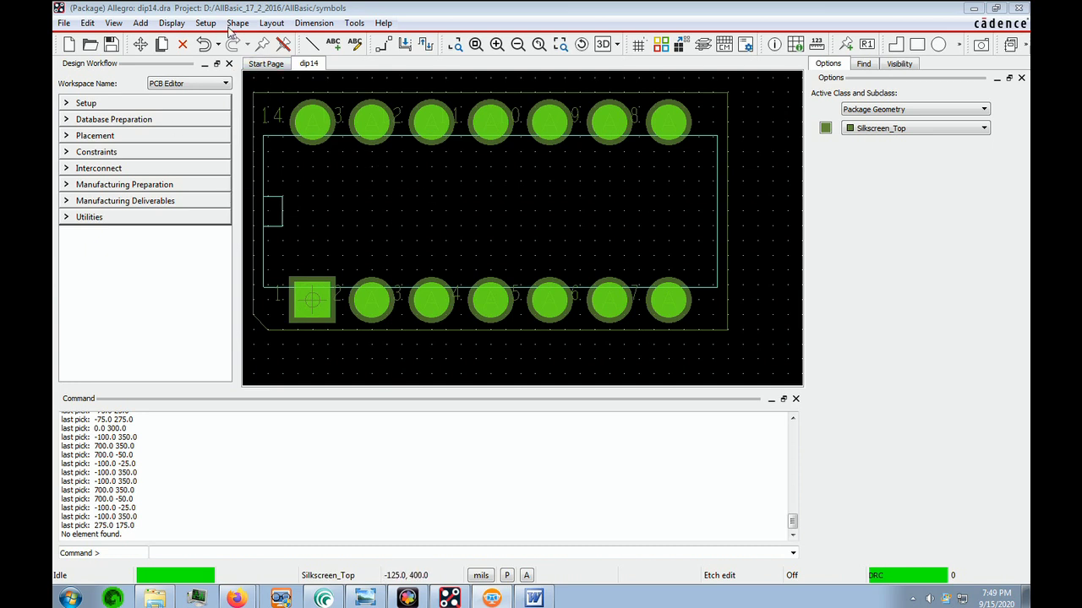
# Place a U* reference designator with text size 4 inside the body outline.
pyautogui.click(271, 24)
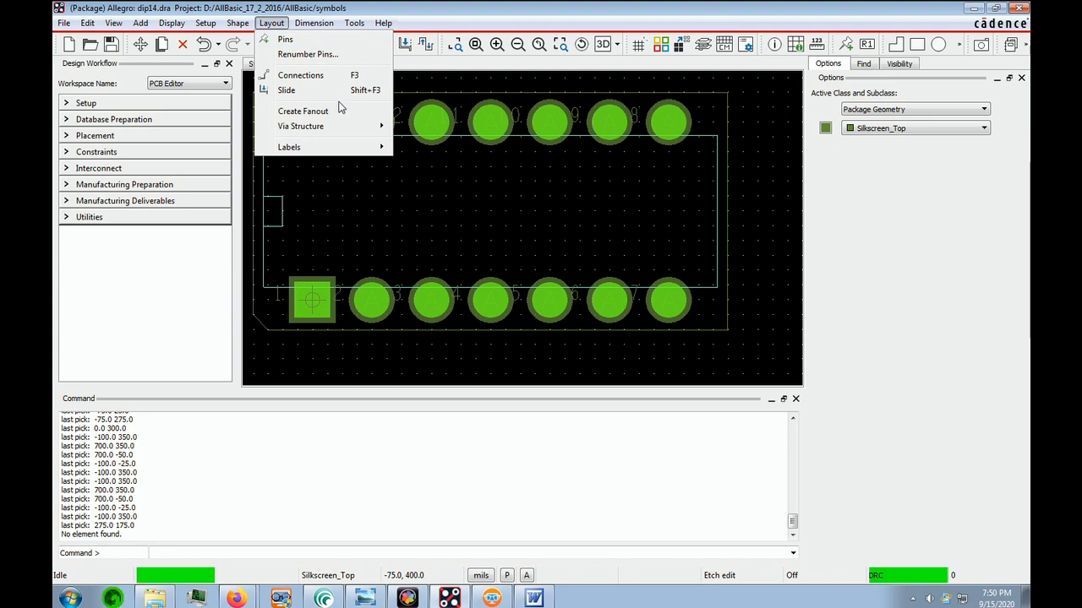
pyautogui.moveTo(355, 147)
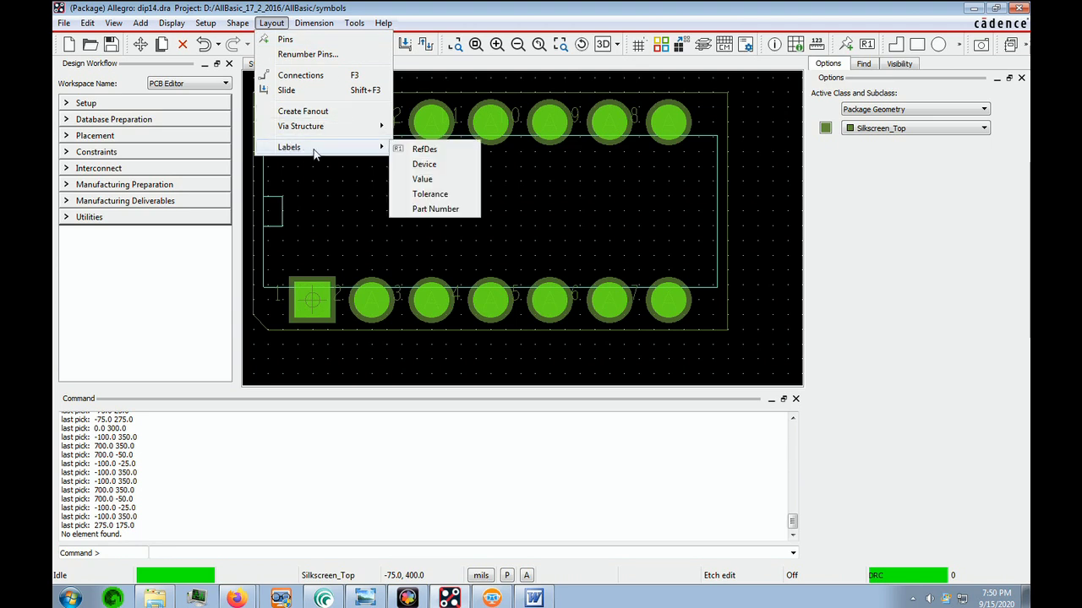
pyautogui.click(425, 149)
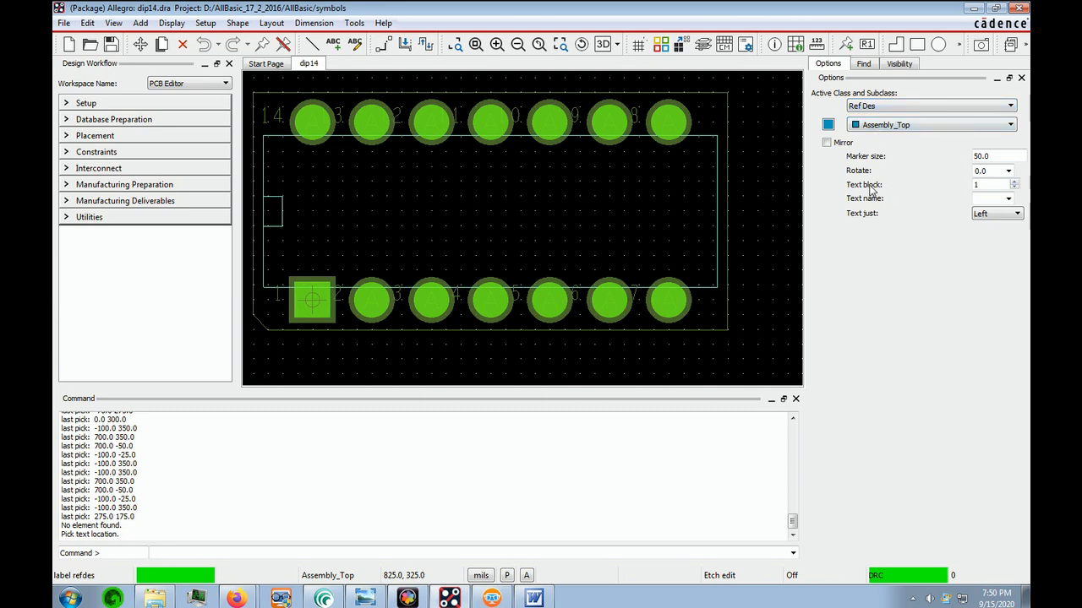
pyautogui.click(1014, 184)
pyautogui.click(1014, 182)
pyautogui.click(1015, 181)
pyautogui.click(1014, 182)
pyautogui.click(475, 211)
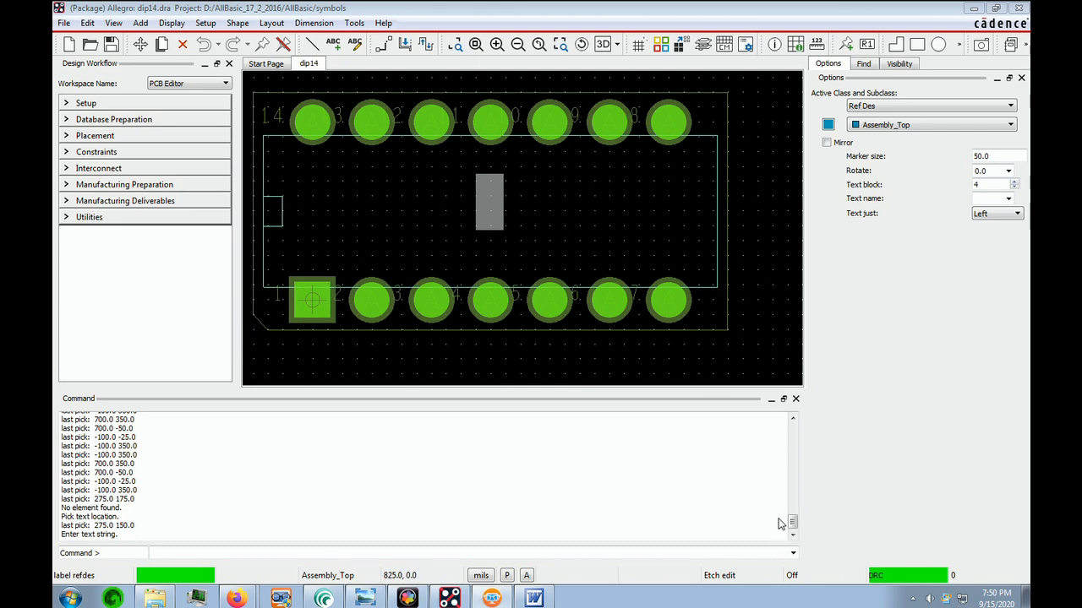
pyautogui.write('U*')
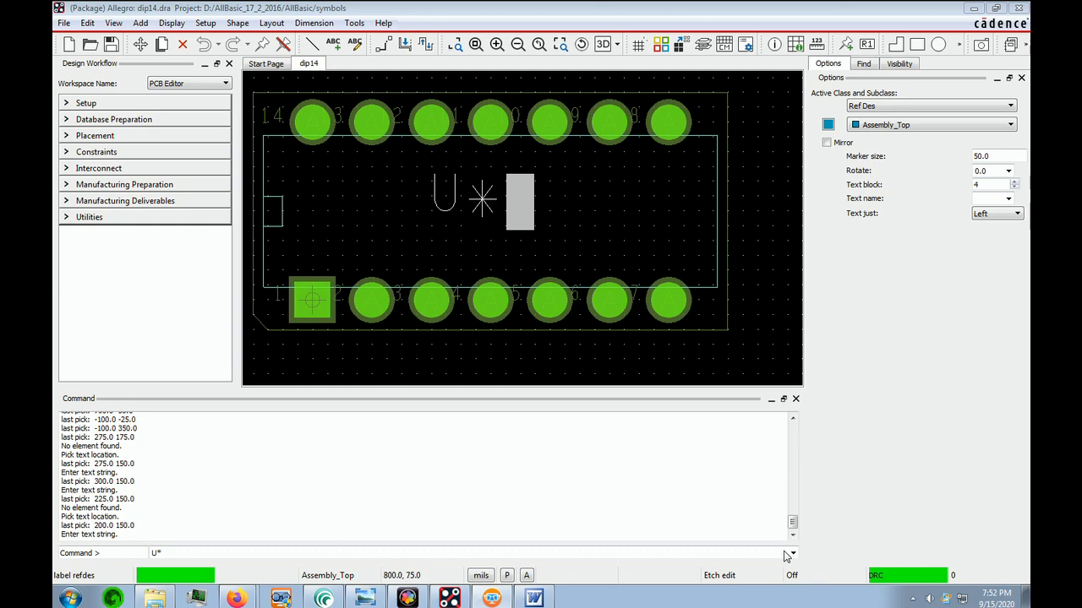
pyautogui.click(579, 226)
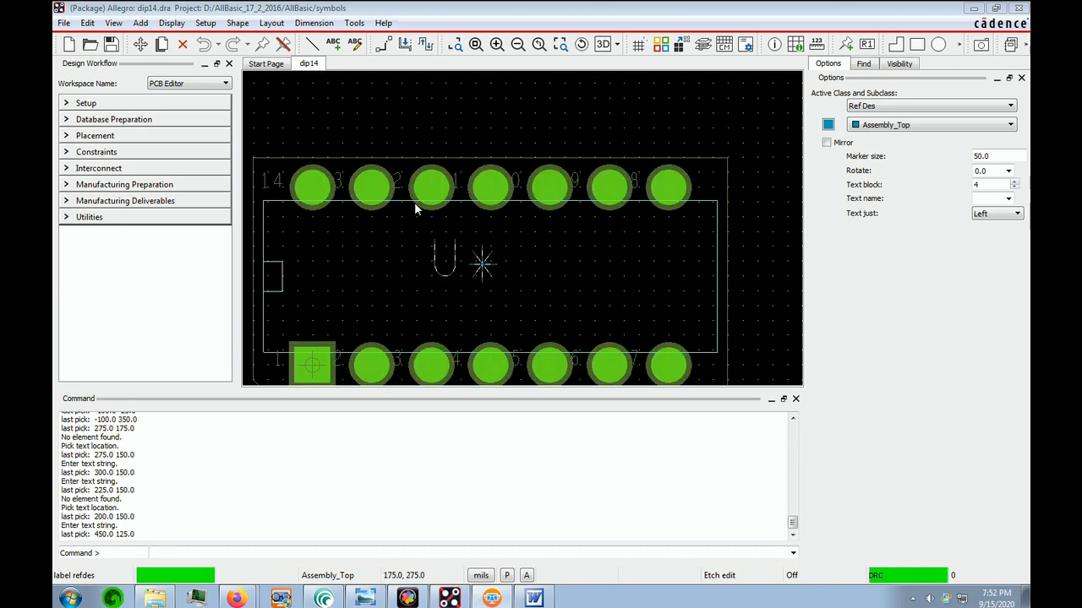
# Add a second U* reference designator on Silkscreen_Top above the pads.
pyautogui.click(1011, 127)
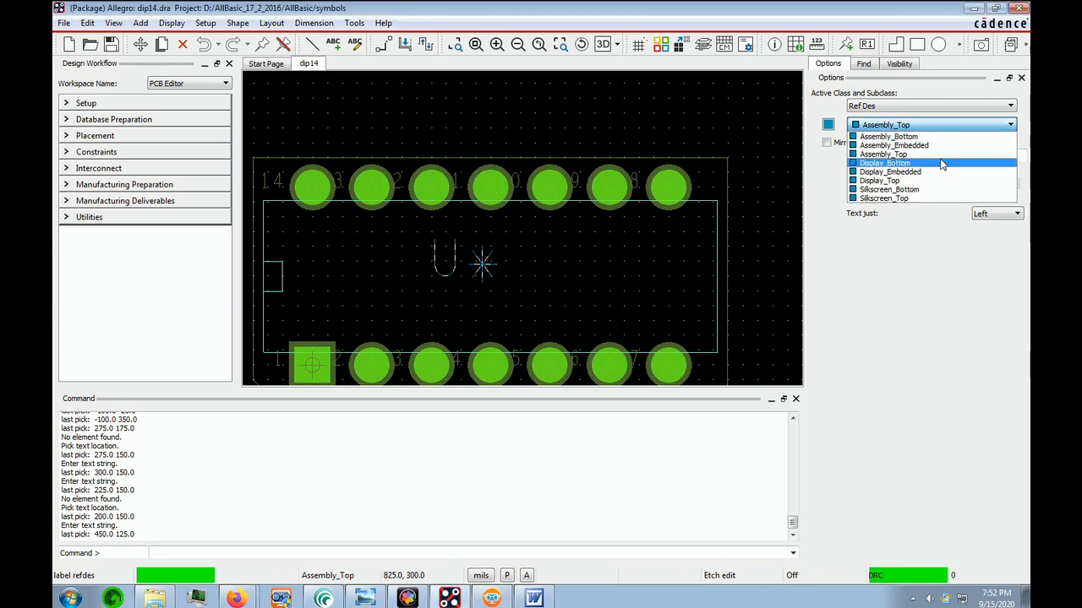
pyautogui.click(905, 199)
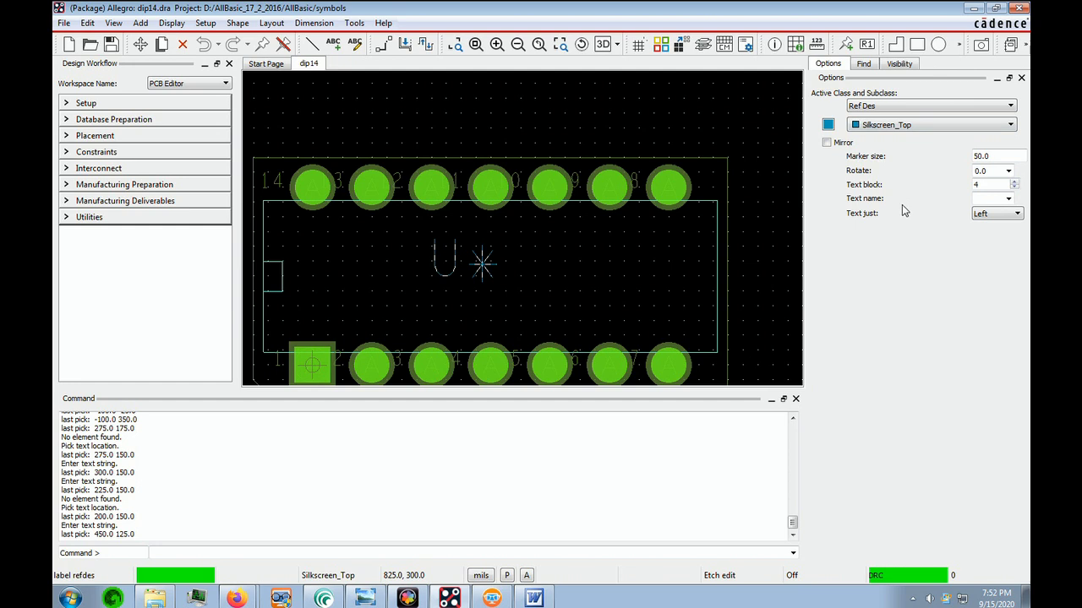
pyautogui.click(440, 125)
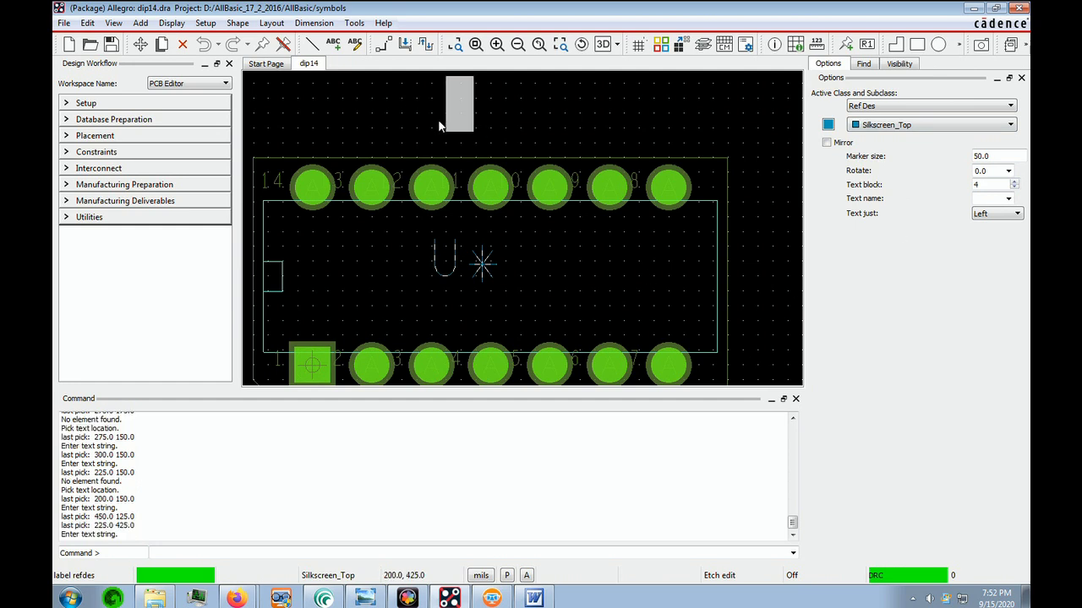
pyautogui.write('U')
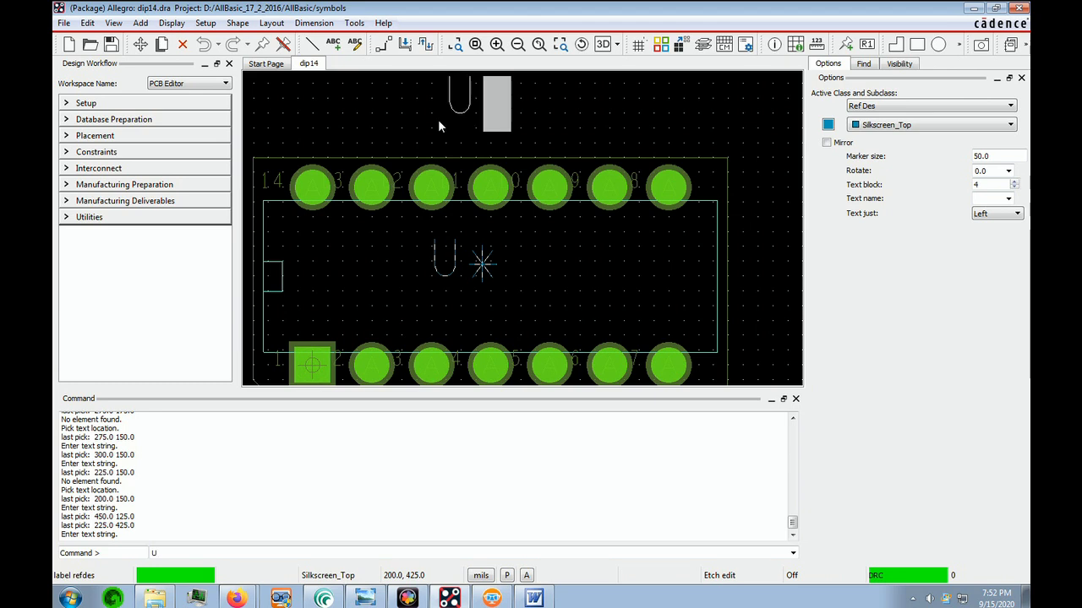
pyautogui.write('*')
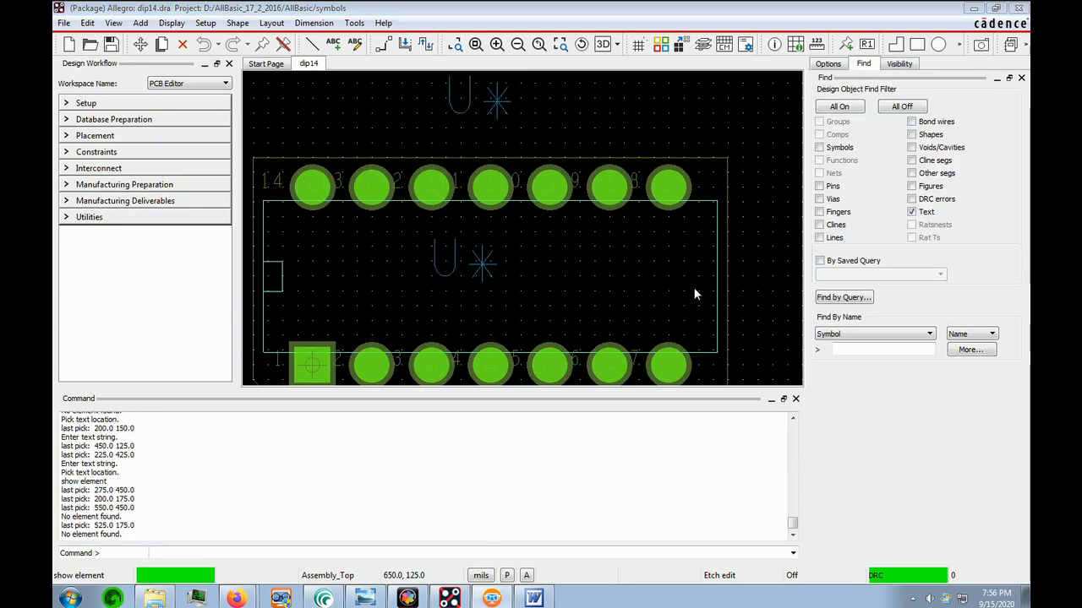
# Place a 'dev' device-type label on Assembly_Top inside the body, below U*.
pyautogui.click(271, 23)
pyautogui.moveTo(341, 148)
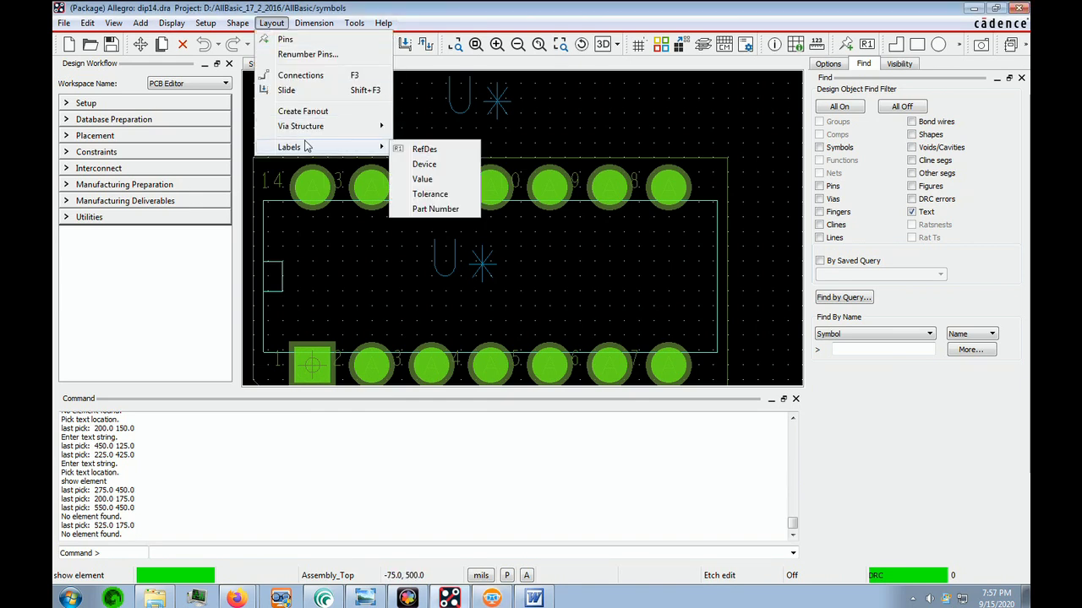
pyautogui.click(425, 164)
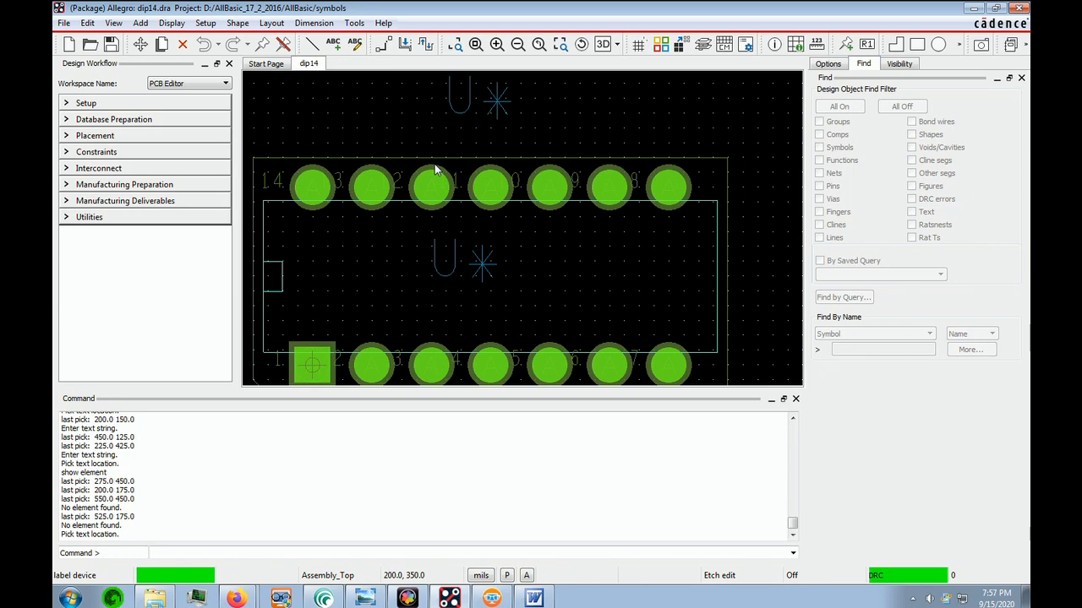
pyautogui.click(819, 67)
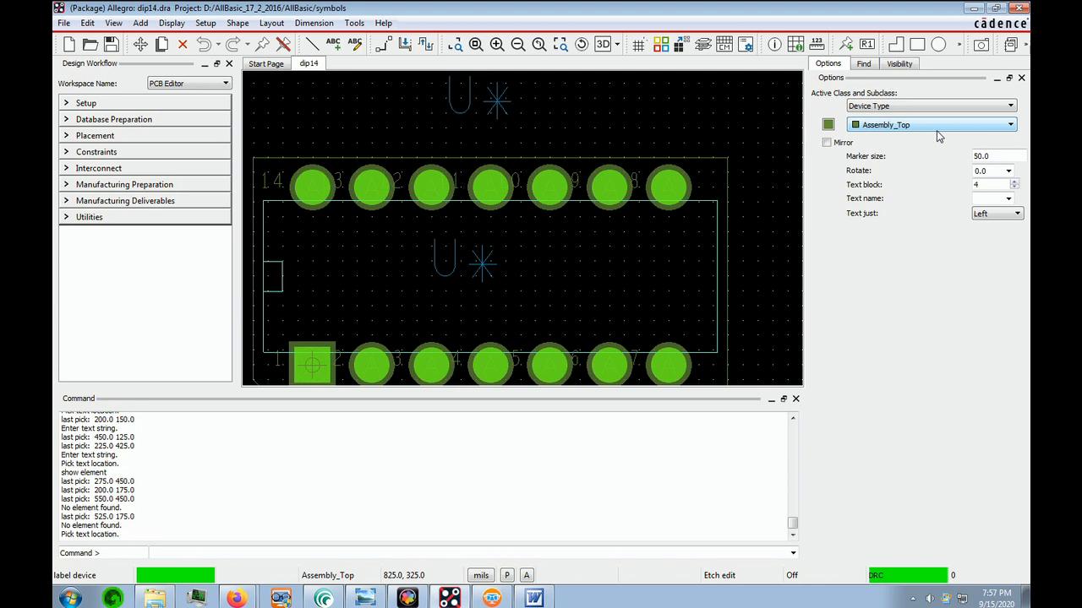
pyautogui.click(457, 311)
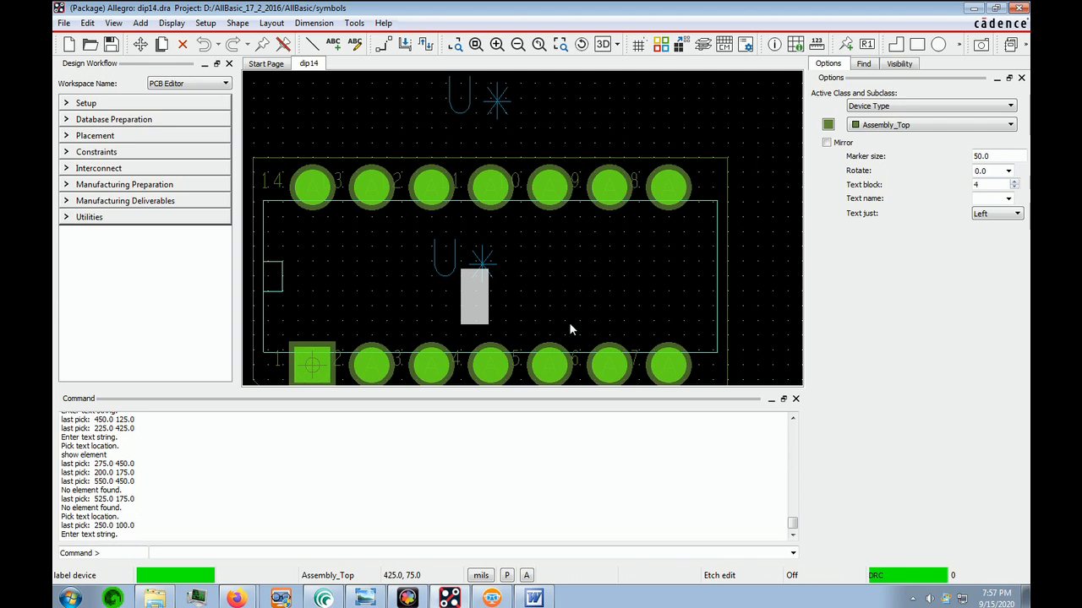
pyautogui.write('de')
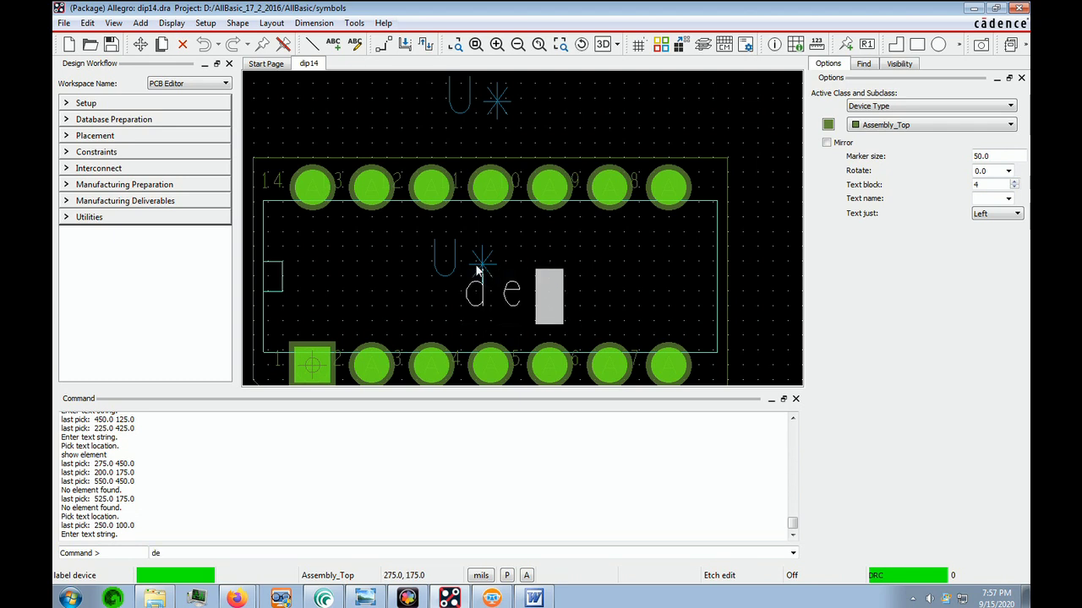
pyautogui.write('v')
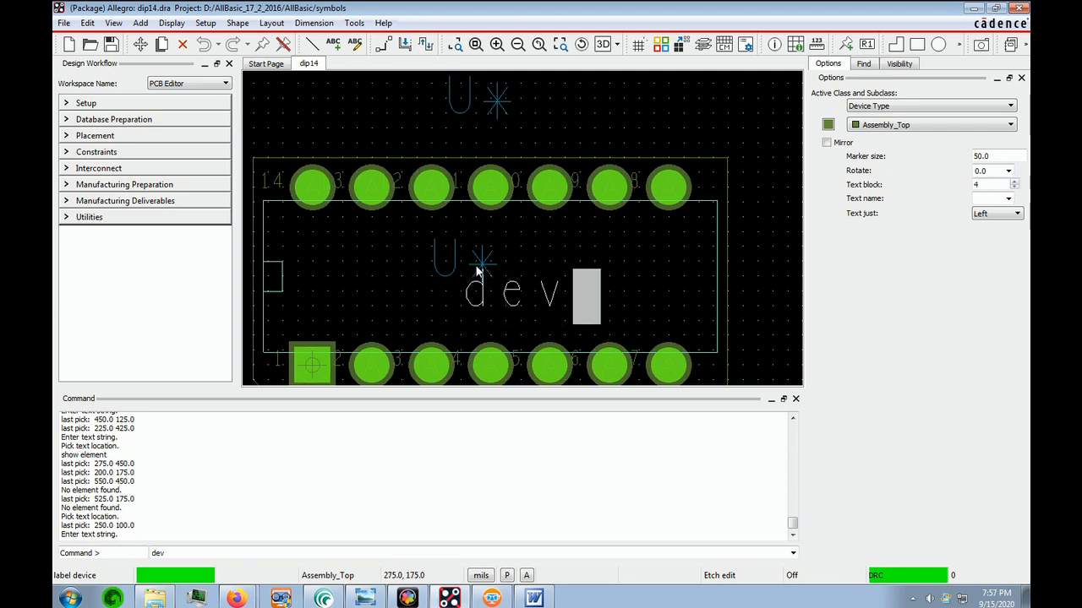
pyautogui.press('Return')
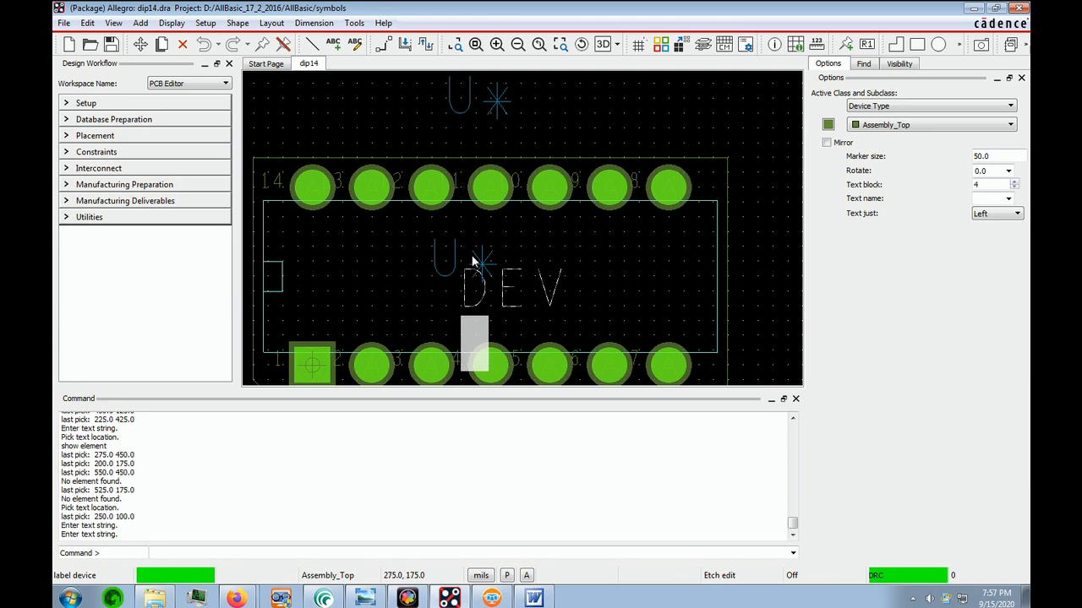
pyautogui.rightClick(604, 263)
pyautogui.click(655, 276)
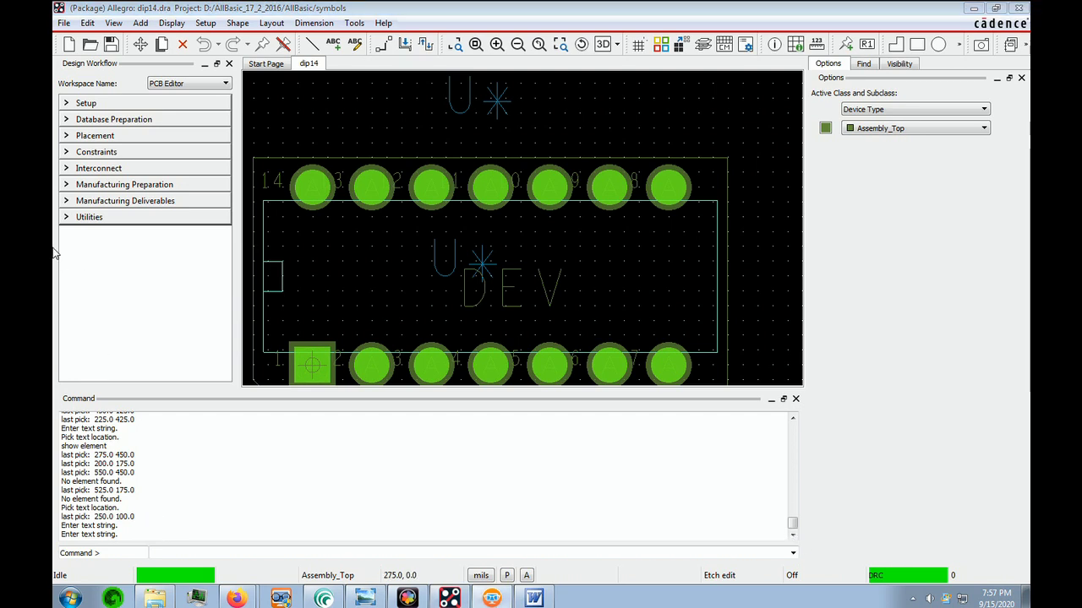
pyautogui.click(88, 217)
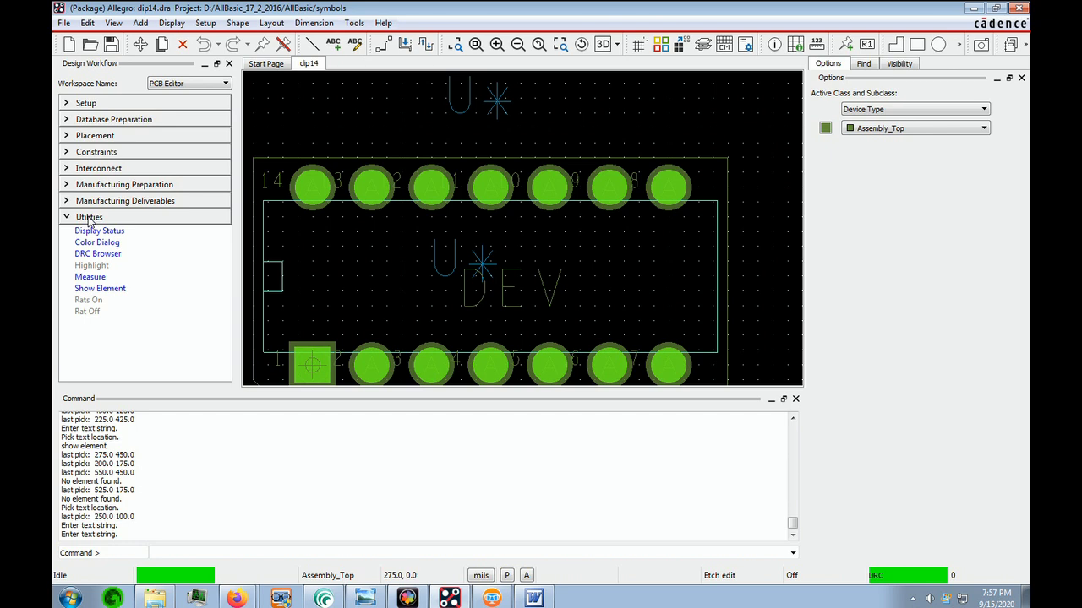
pyautogui.click(110, 290)
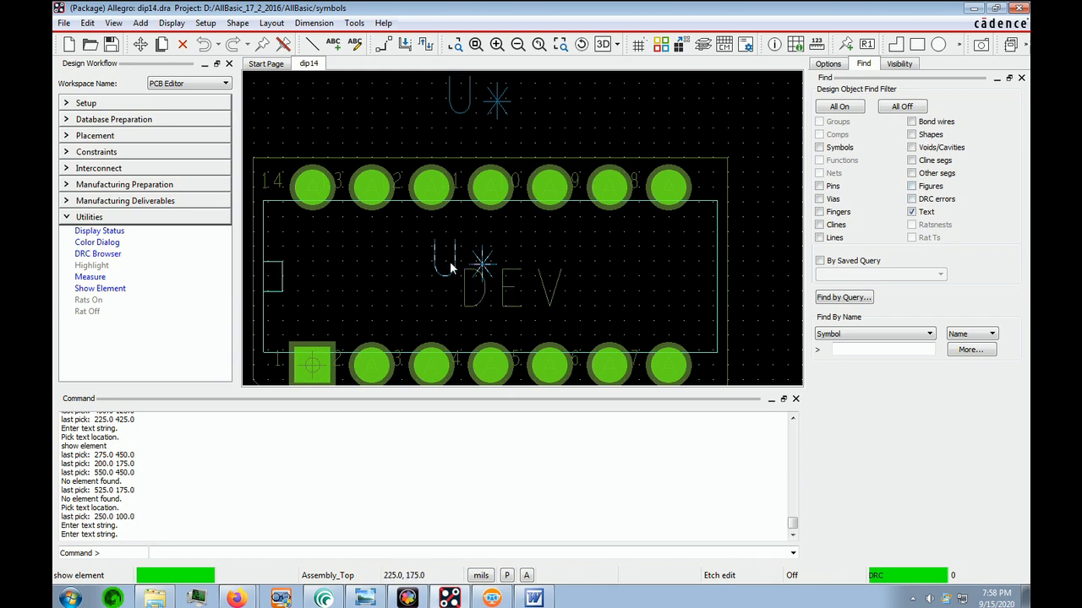
pyautogui.click(556, 295)
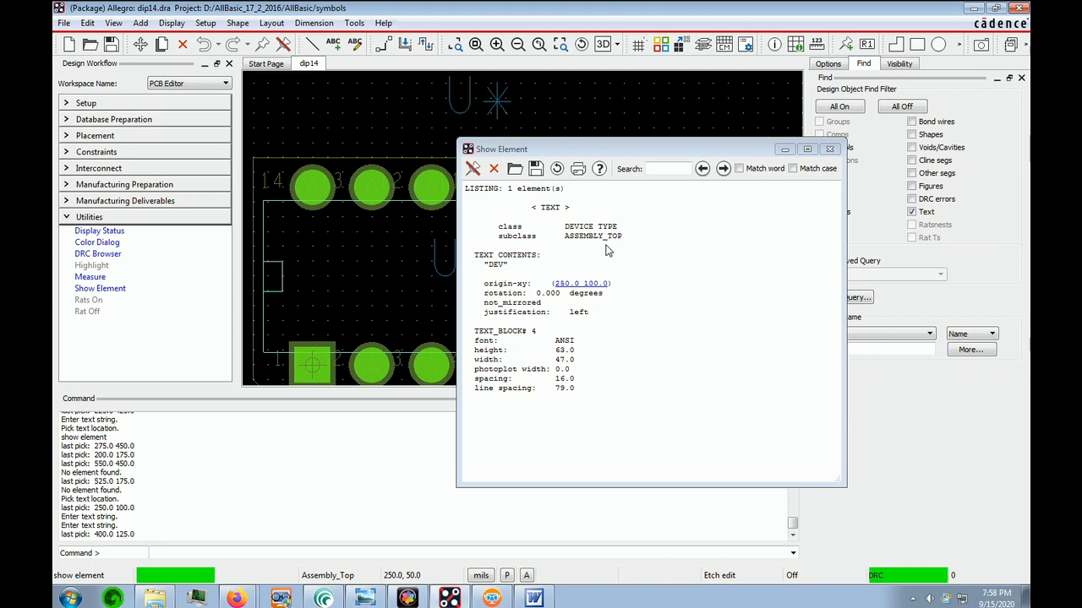
pyautogui.click(443, 102)
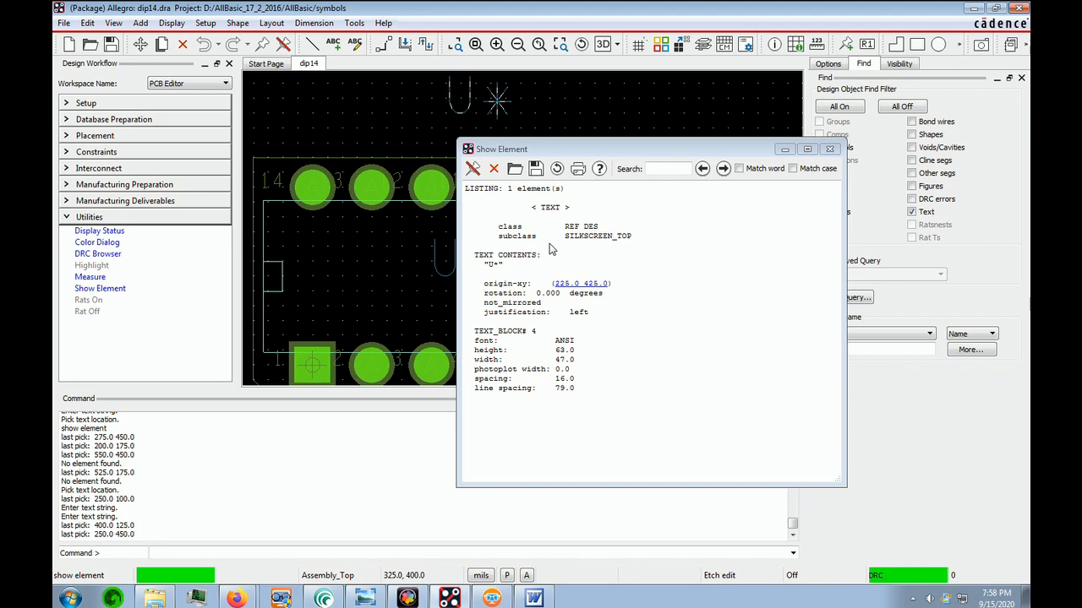
pyautogui.click(438, 262)
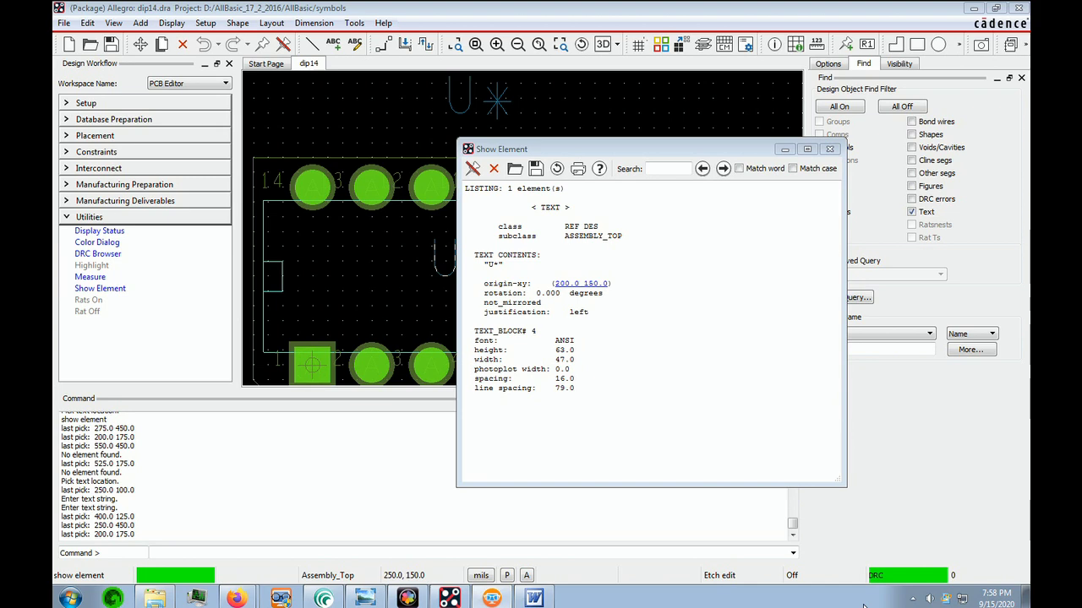
pyautogui.click(829, 149)
pyautogui.click(87, 23)
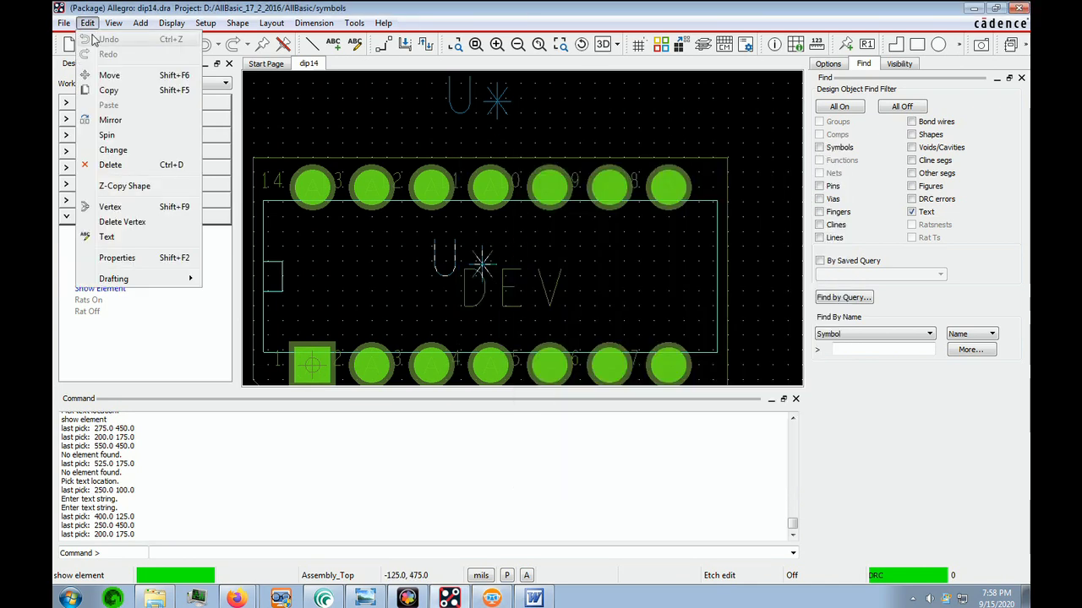
# Move the inner U* and DEV labels to the body's left side and shift the top silkscreen U* label left.
pyautogui.click(118, 75)
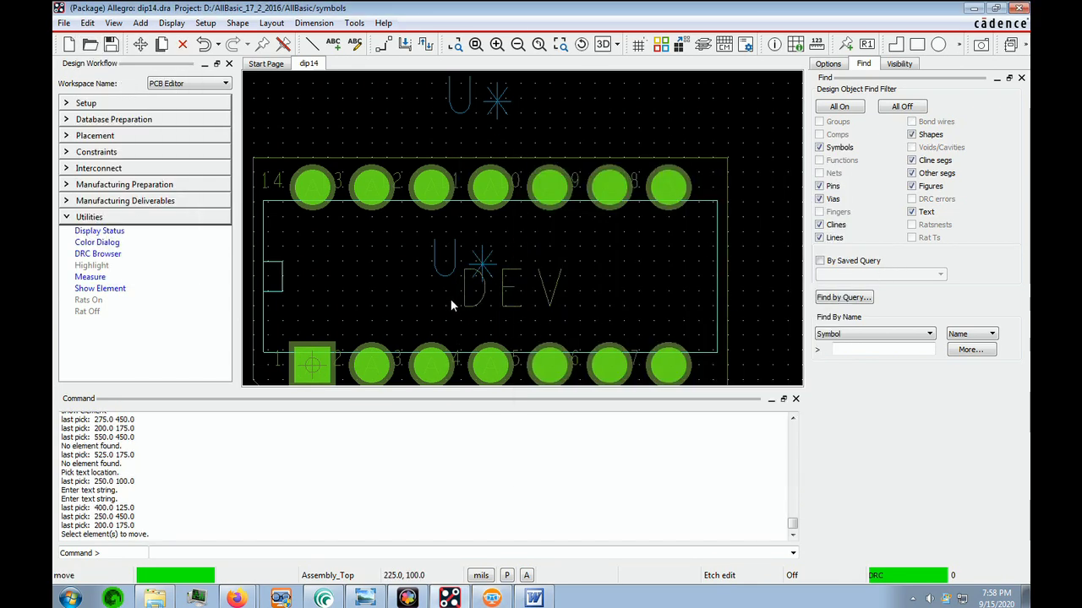
pyautogui.click(446, 264)
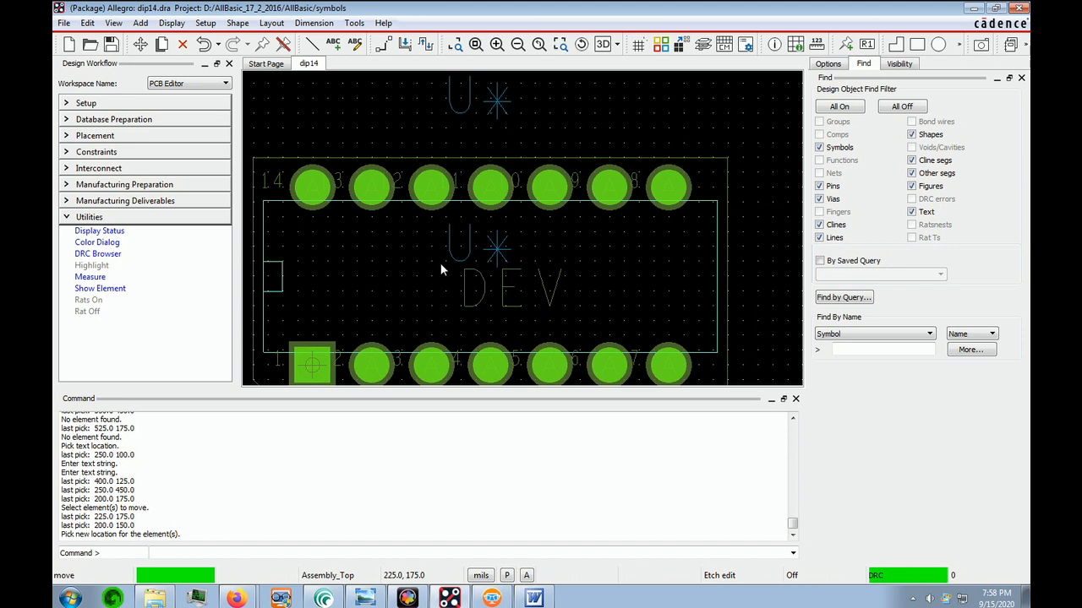
pyautogui.click(344, 273)
pyautogui.click(490, 301)
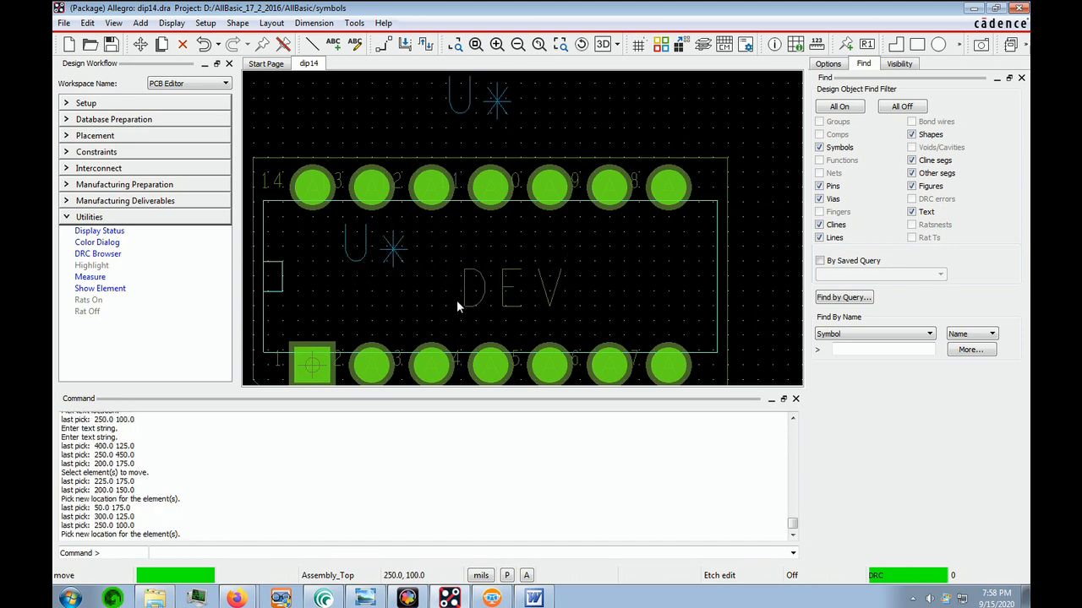
pyautogui.click(340, 327)
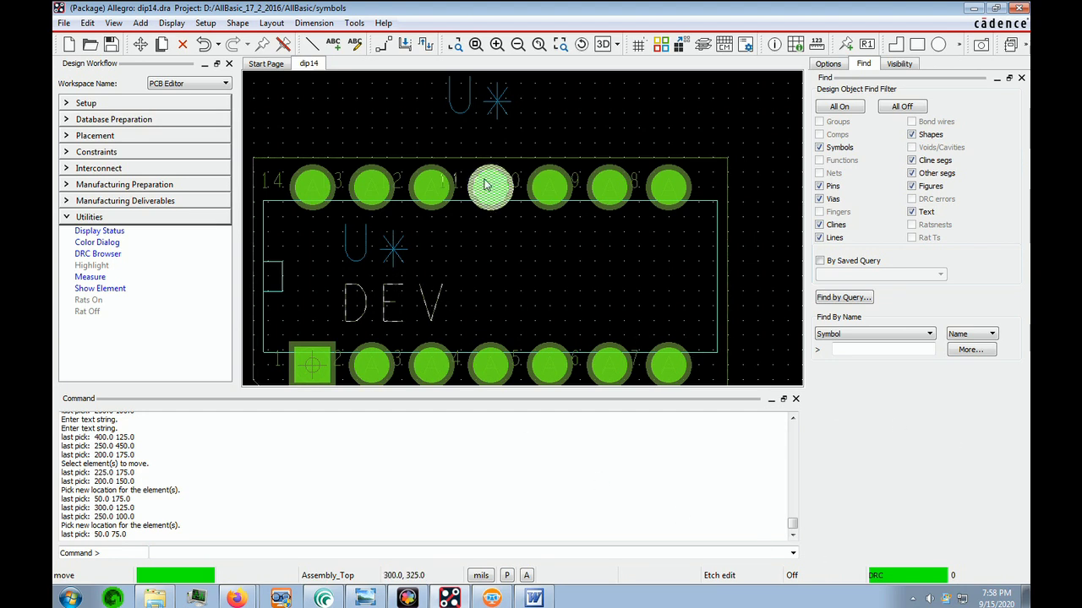
pyautogui.click(460, 111)
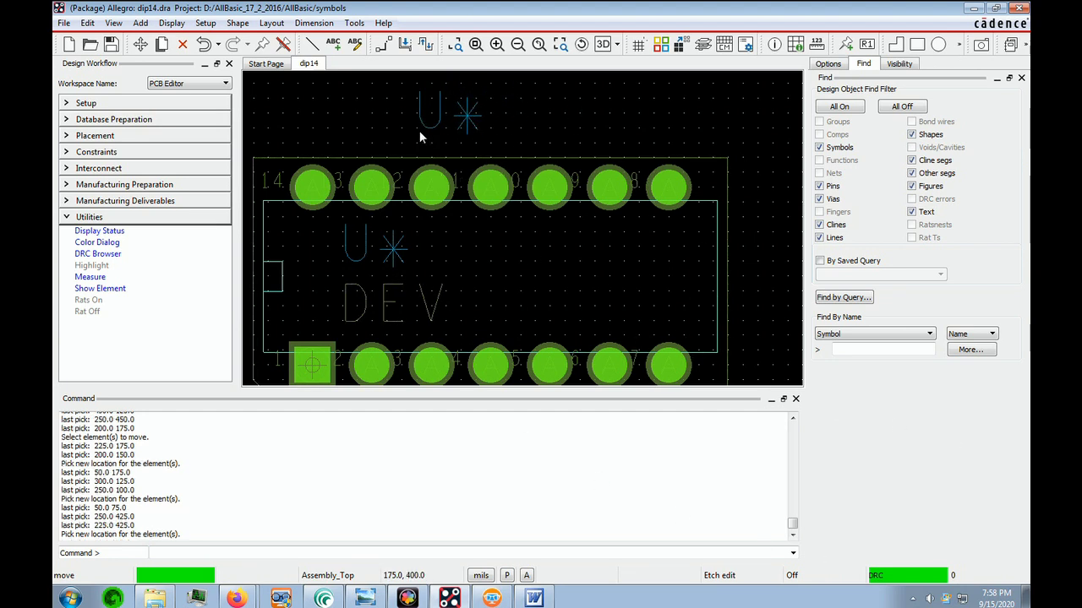
pyautogui.click(435, 144)
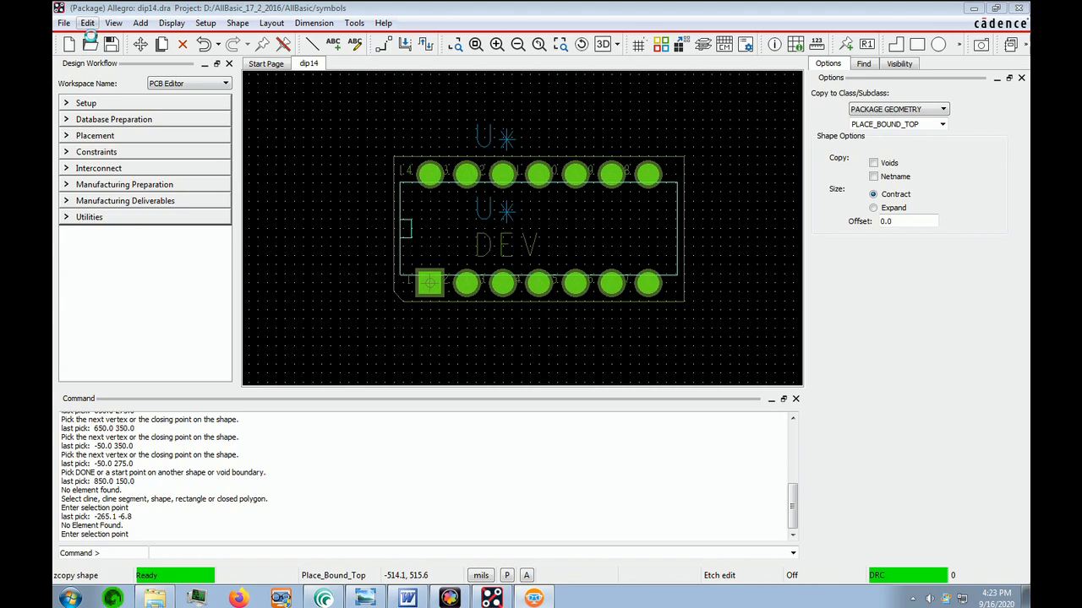
# Z-Copy the package outline onto Package Geometry/Place_Bound_Top with 0 offset, selecting only lines.
pyautogui.click(87, 23)
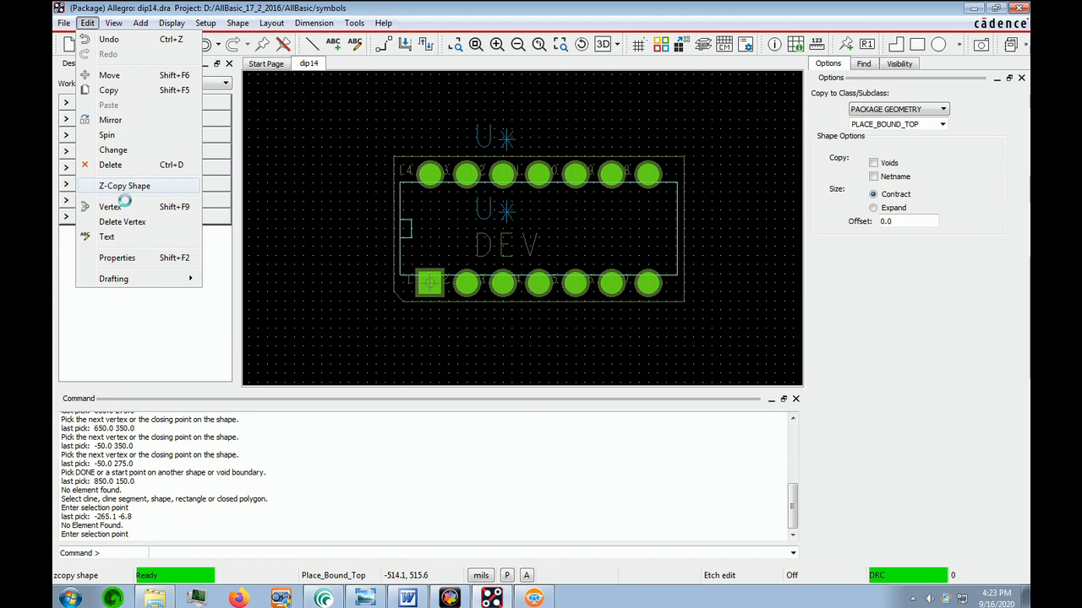
pyautogui.click(120, 190)
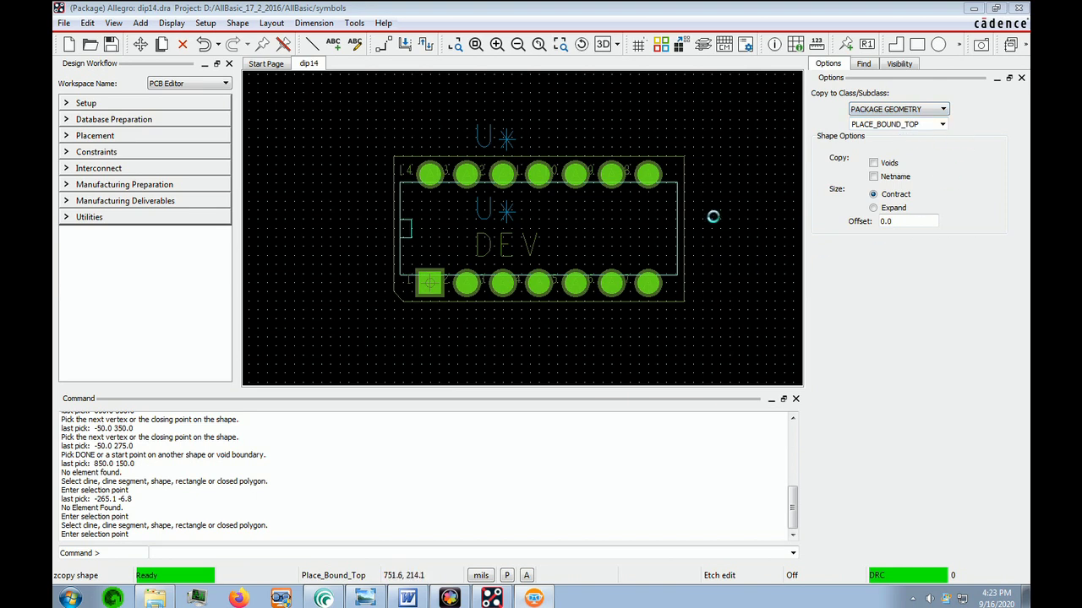
pyautogui.click(877, 68)
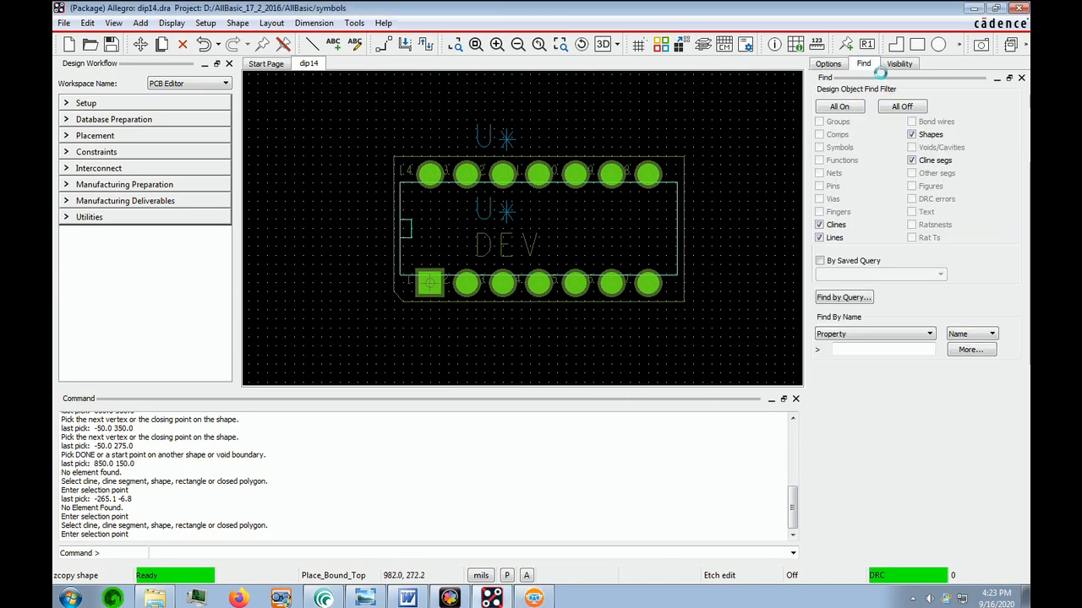
pyautogui.click(920, 109)
pyautogui.click(821, 239)
pyautogui.click(683, 195)
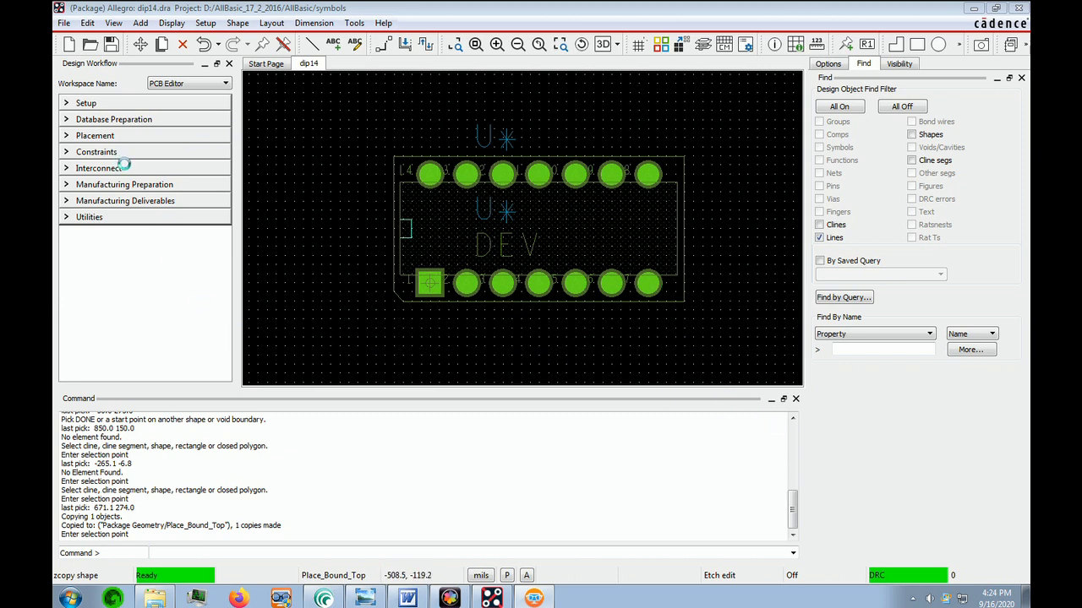
pyautogui.click(238, 23)
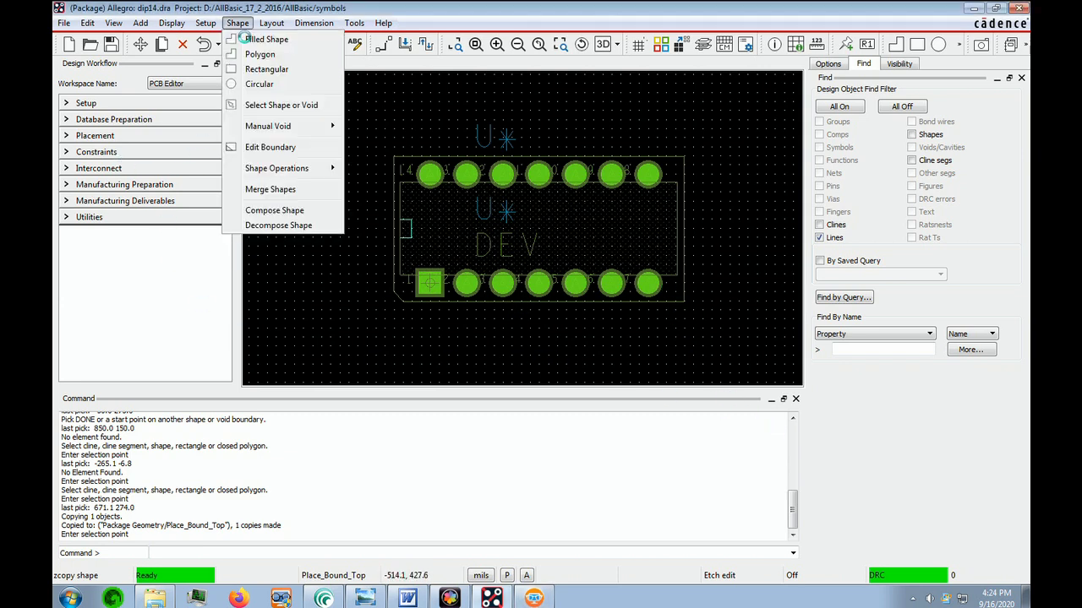
# Edit the place-bound shape boundary so its top edge extends above the top pad row.
pyautogui.click(279, 149)
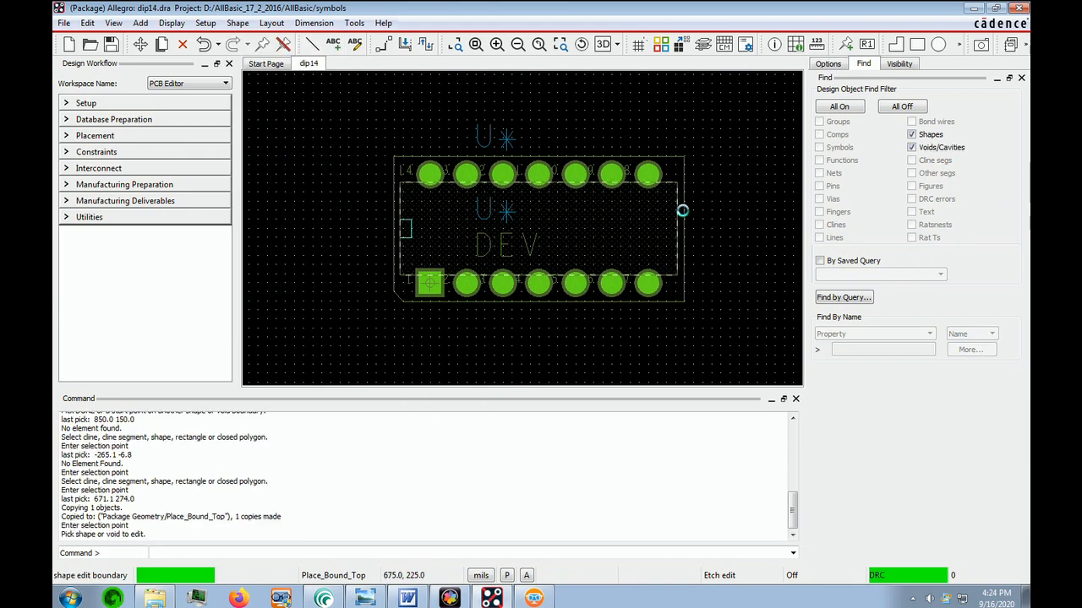
pyautogui.click(677, 193)
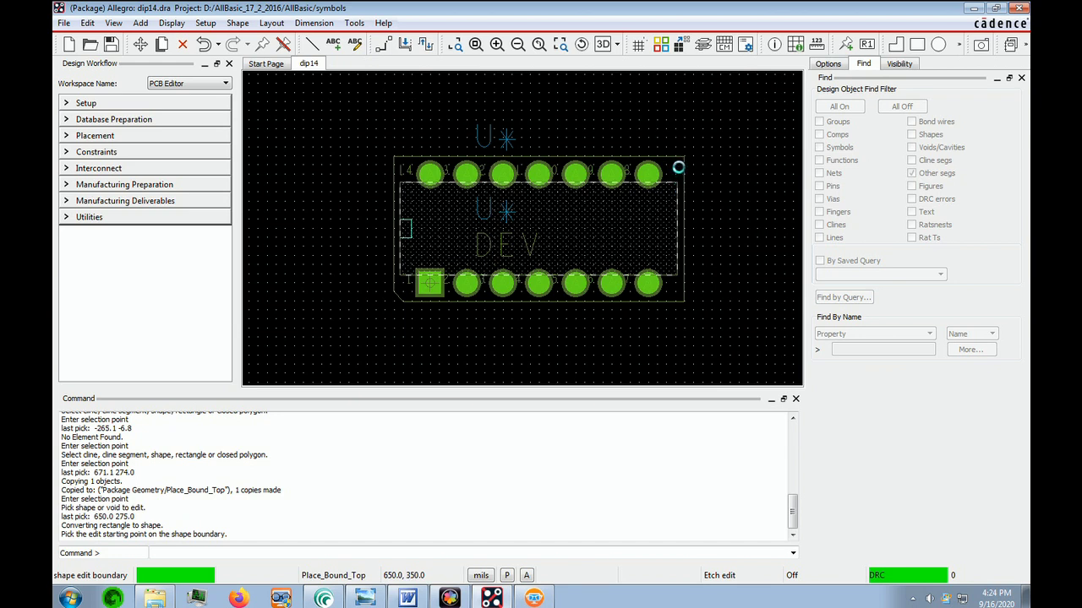
pyautogui.click(677, 167)
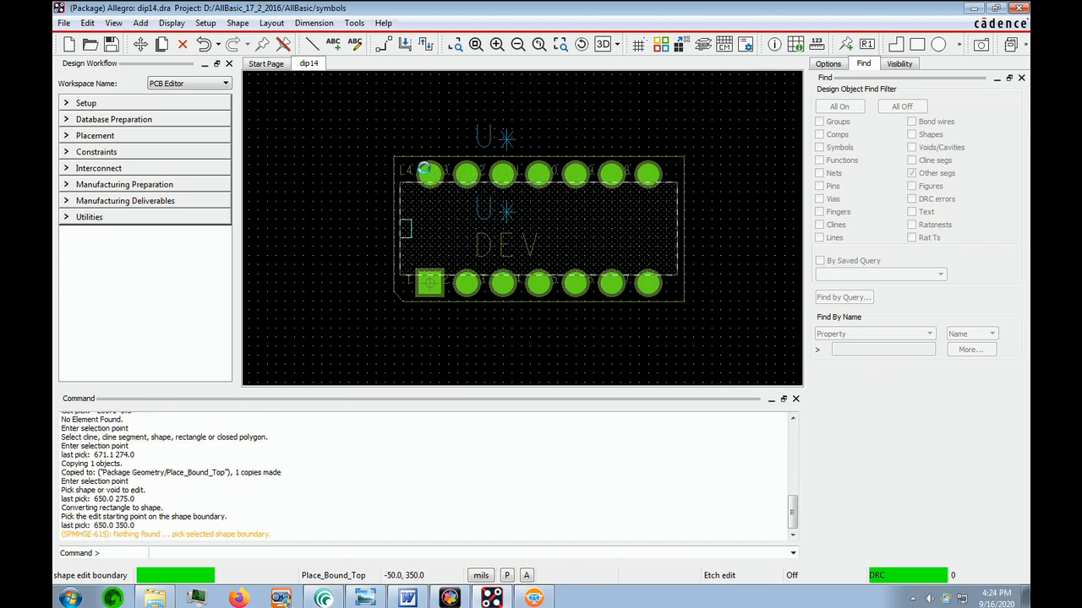
pyautogui.click(426, 167)
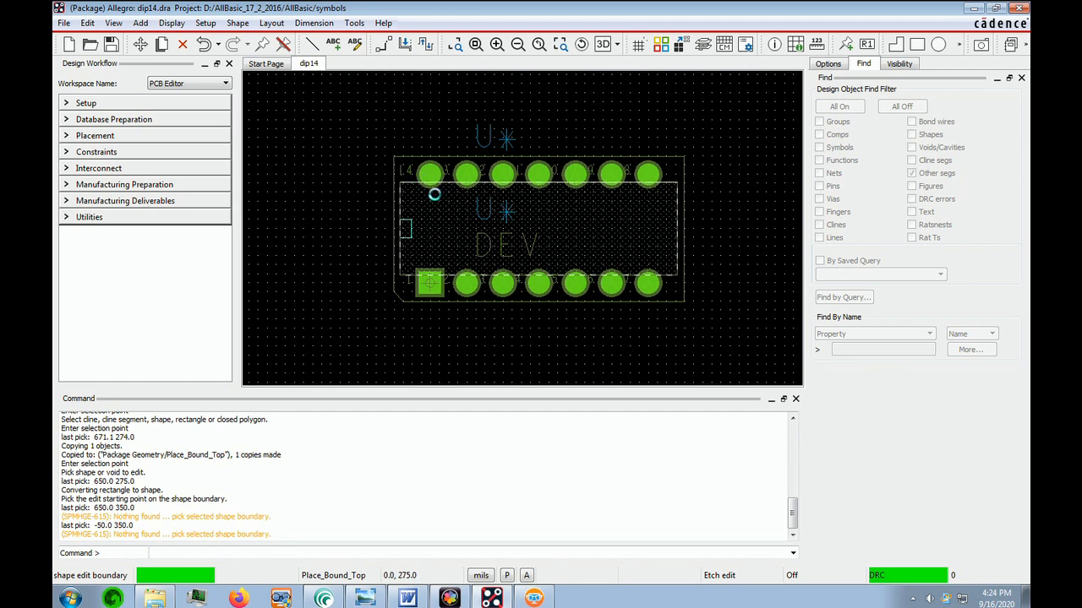
pyautogui.click(423, 190)
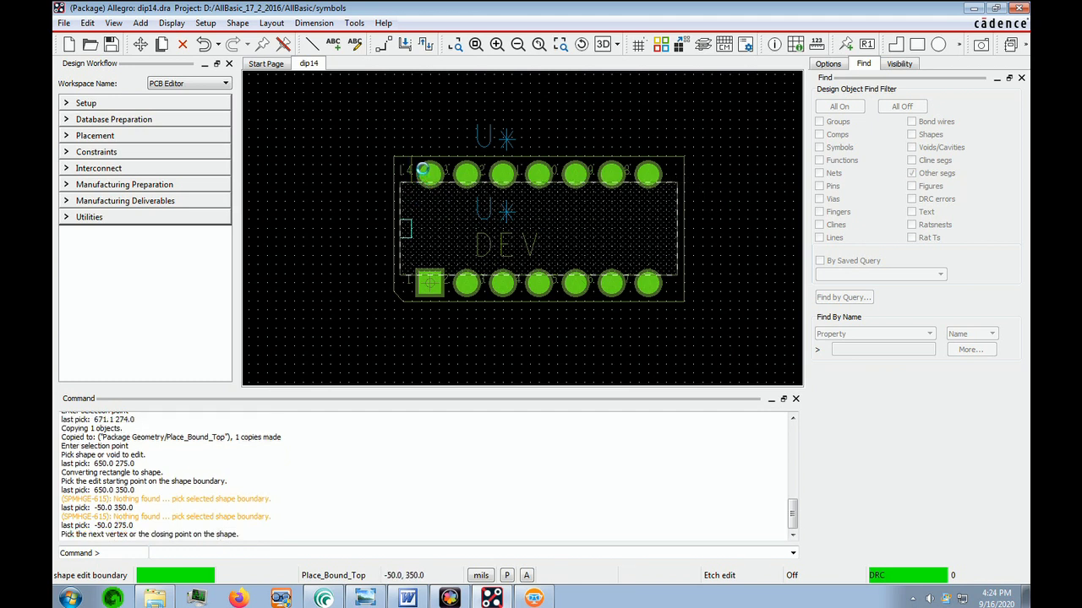
pyautogui.click(424, 169)
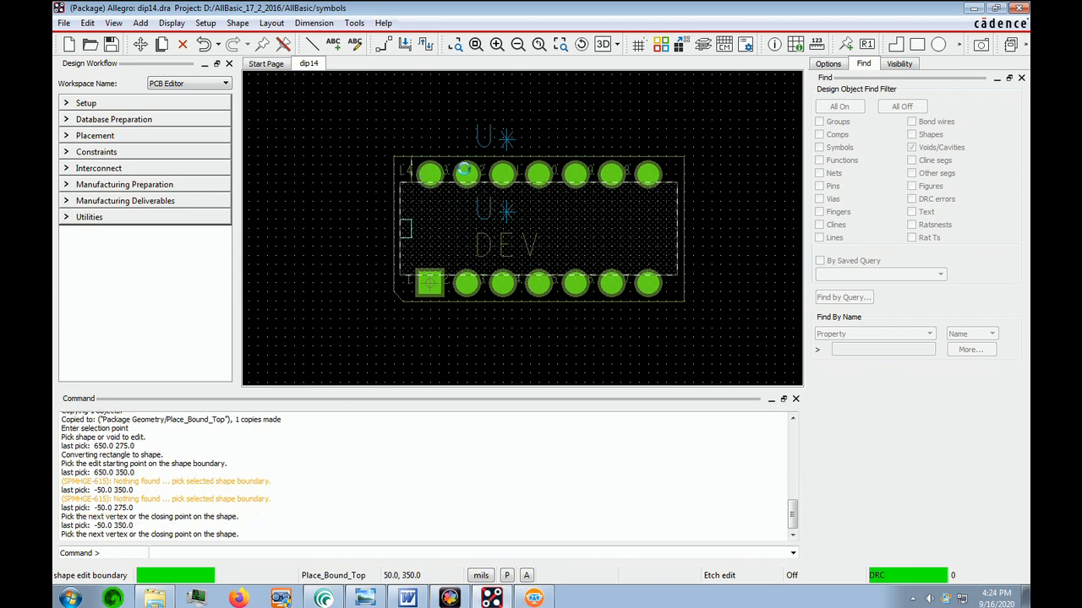
pyautogui.click(680, 169)
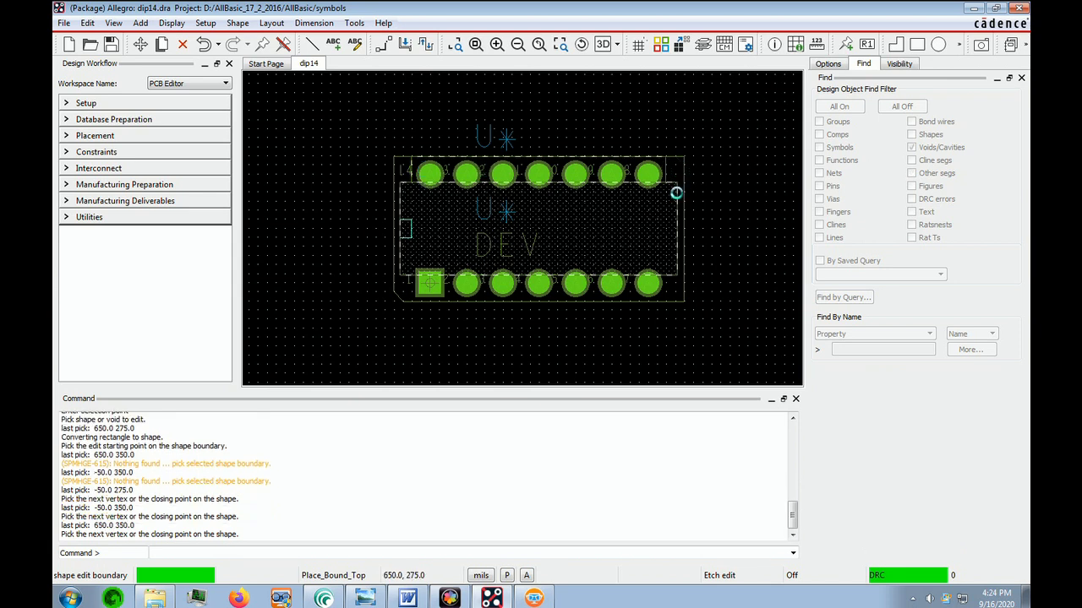
pyautogui.click(676, 193)
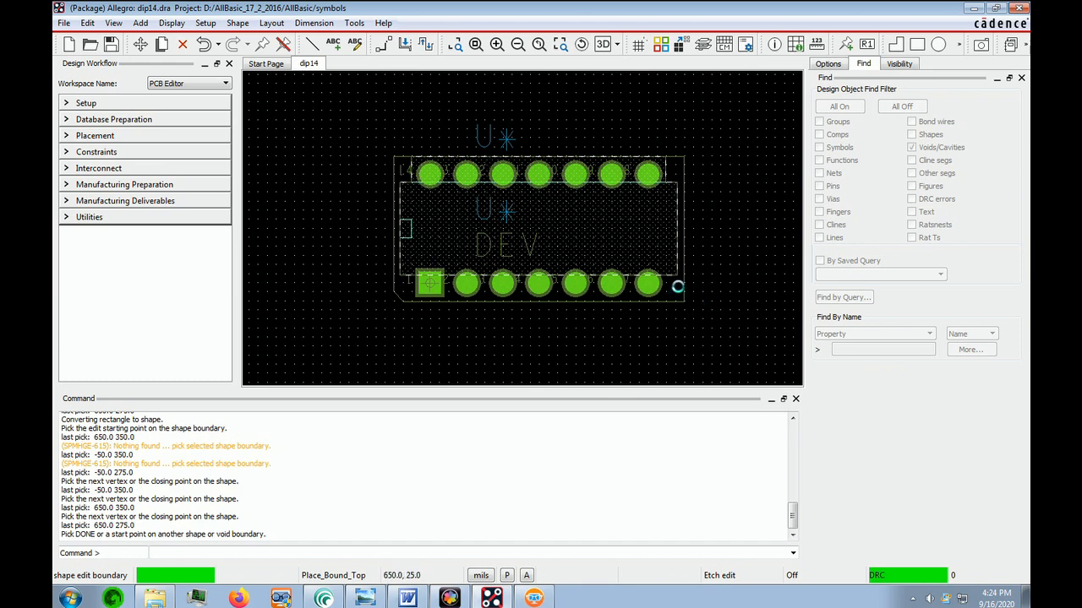
# Extend the place-bound shape's bottom edge below the bottom pad row.
pyautogui.click(677, 287)
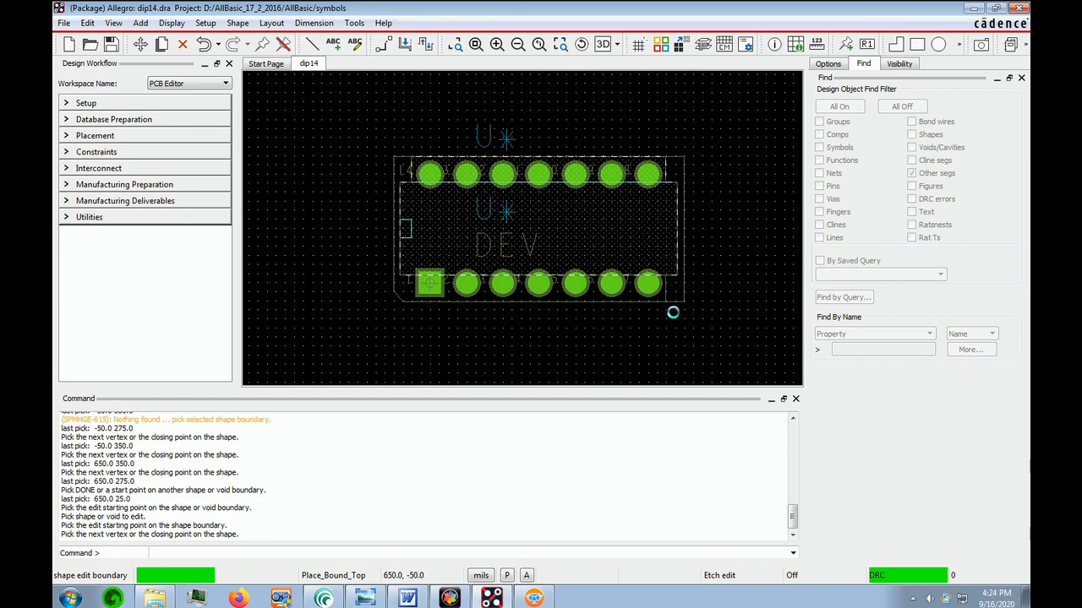
pyautogui.click(672, 312)
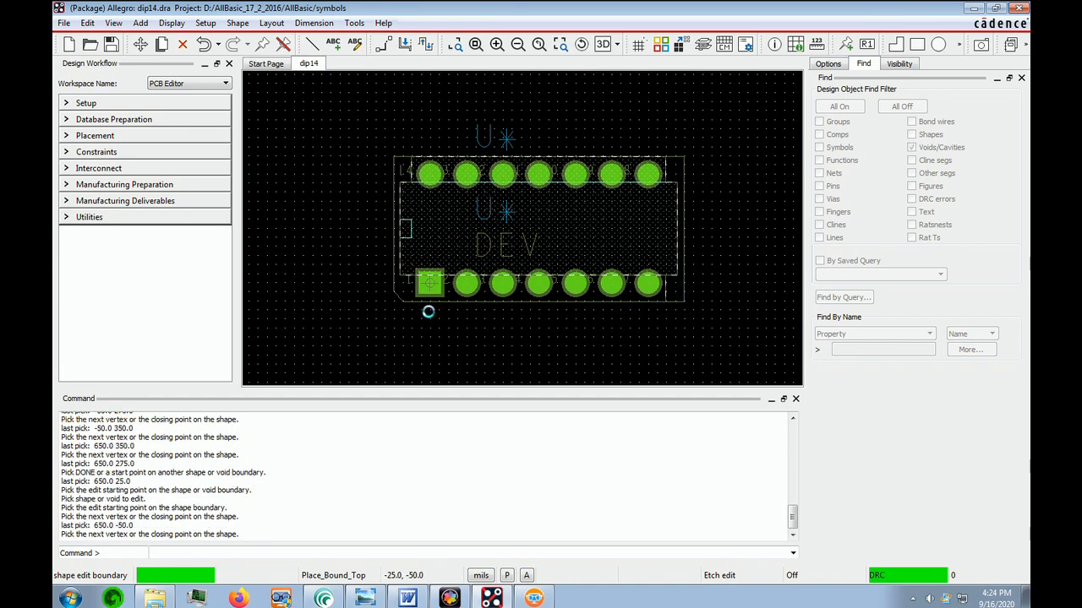
pyautogui.click(424, 312)
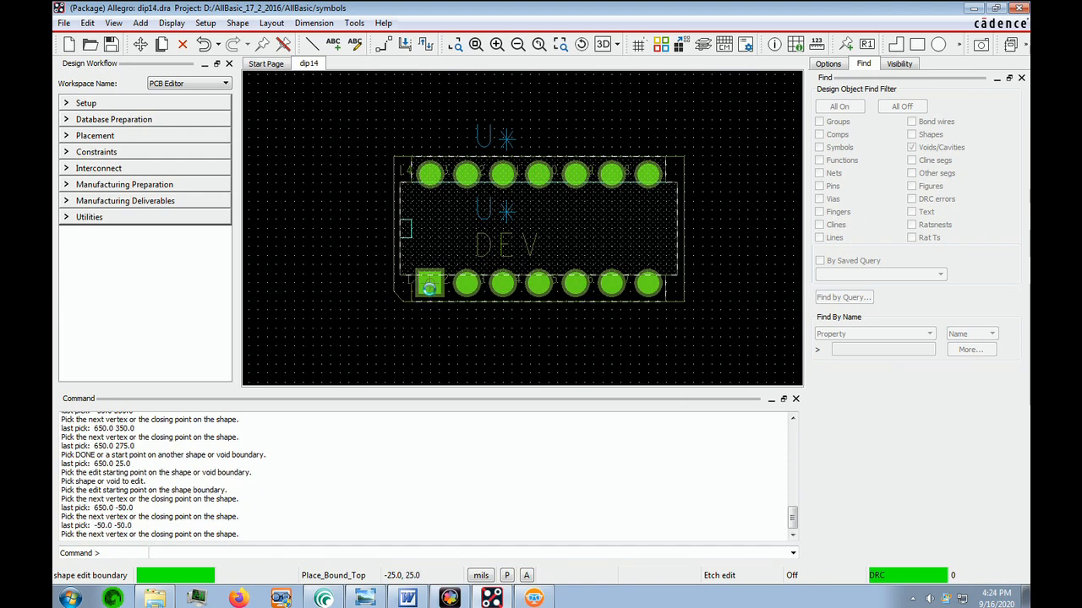
pyautogui.click(426, 286)
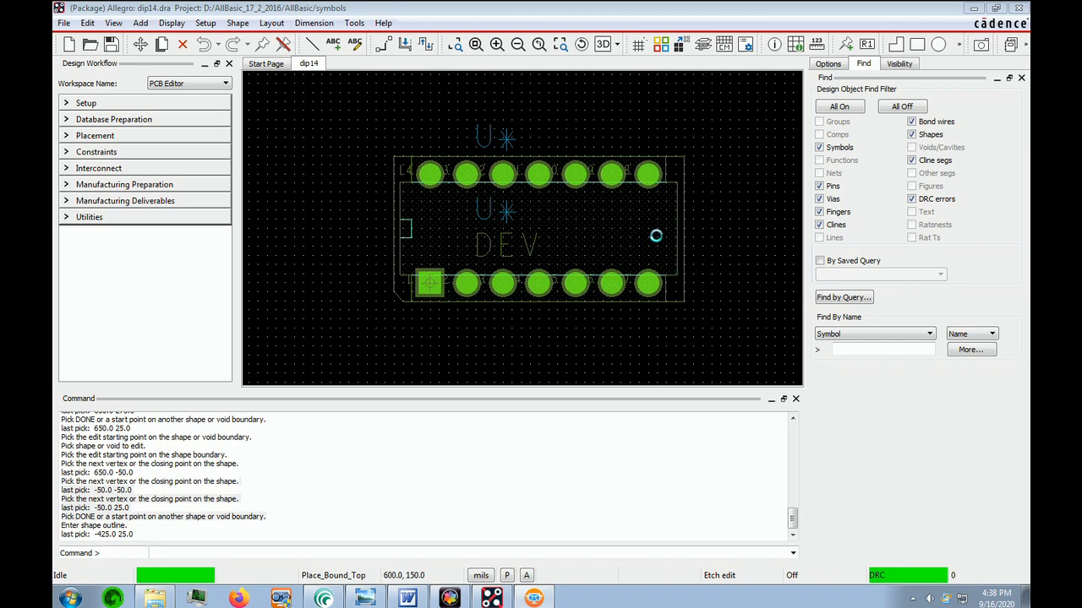
# In Color/Visibility under Geometry, set the Place_Bound_Top swatch to red and apply.
pyautogui.click(666, 45)
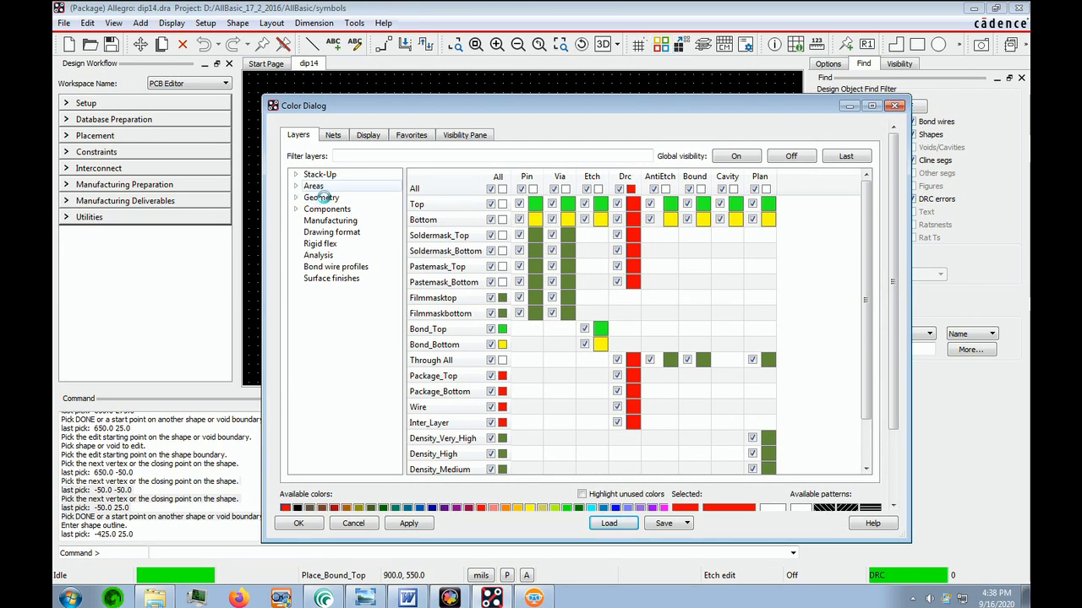
pyautogui.click(334, 199)
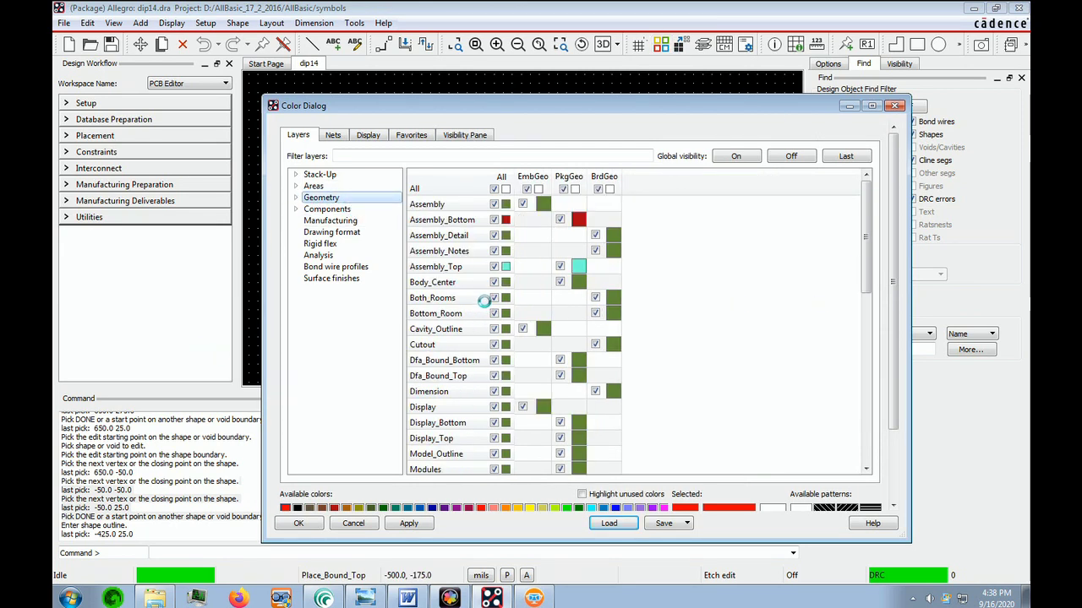
pyautogui.scroll(-2, 480, 297)
pyautogui.scroll(-3, 486, 302)
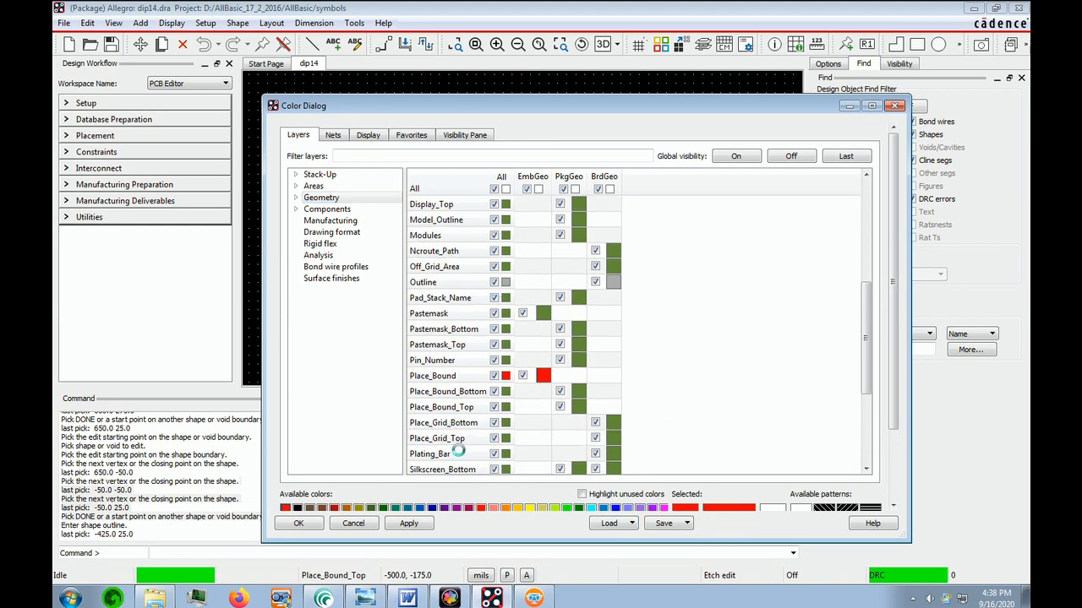
pyautogui.click(581, 409)
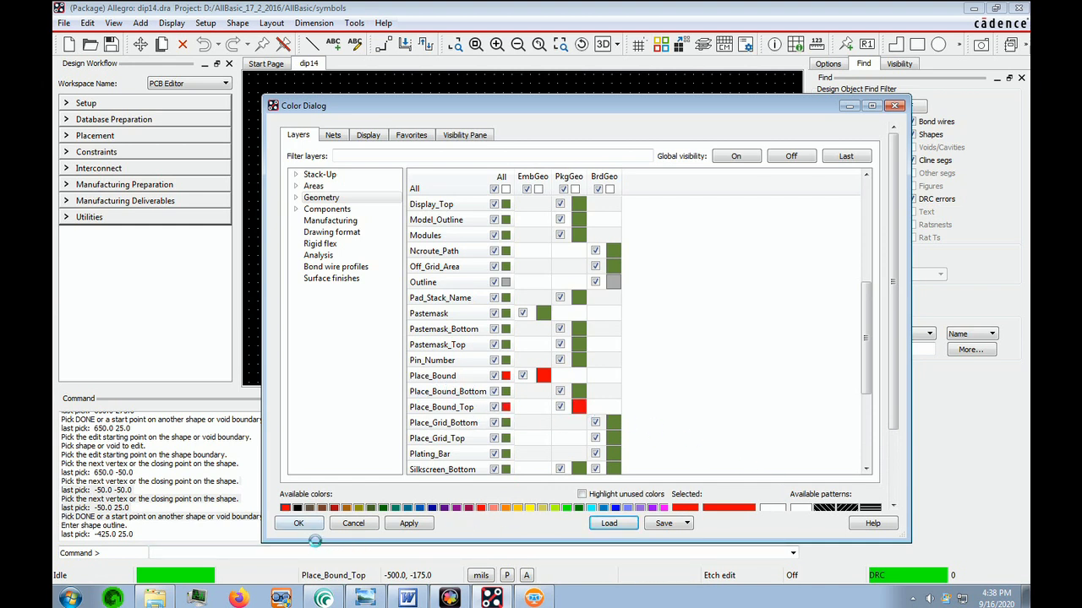
pyautogui.click(311, 525)
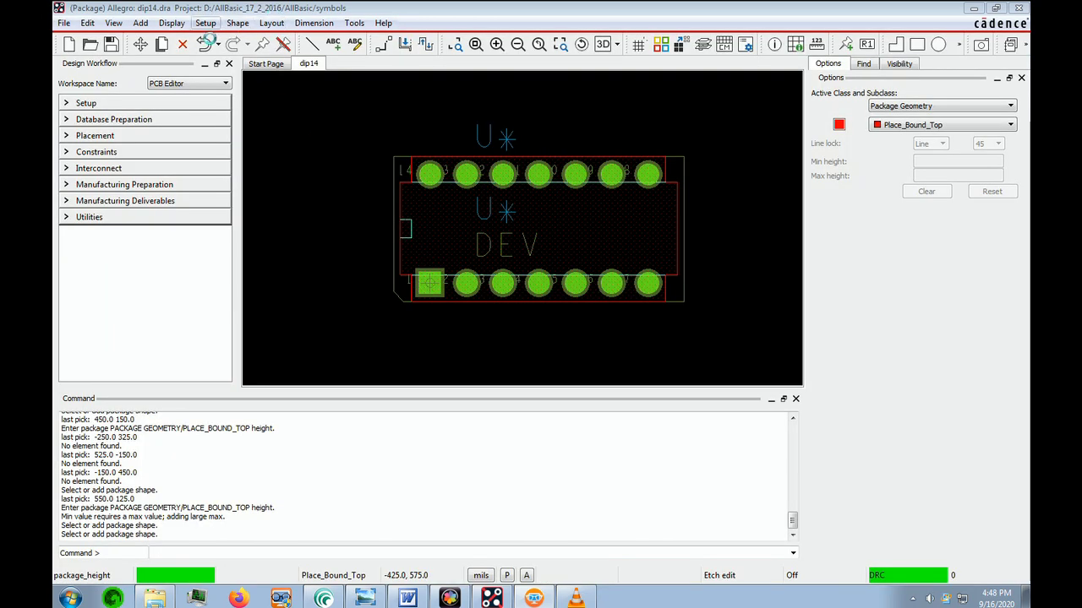
# Assign the place-bound shape a package height with empty minimum and 197 maximum.
pyautogui.click(206, 23)
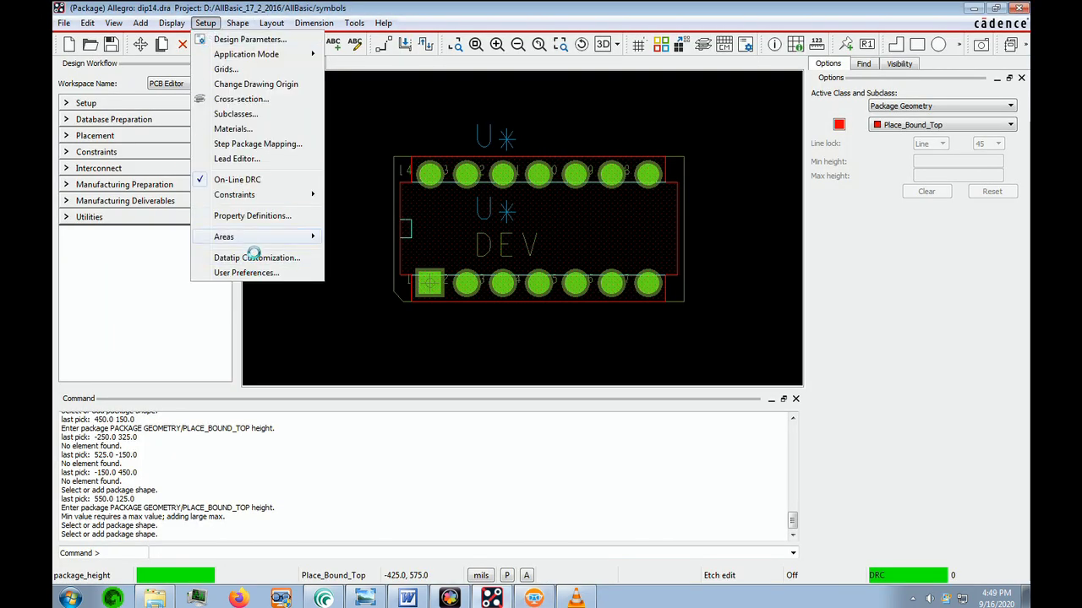
pyautogui.moveTo(241, 237)
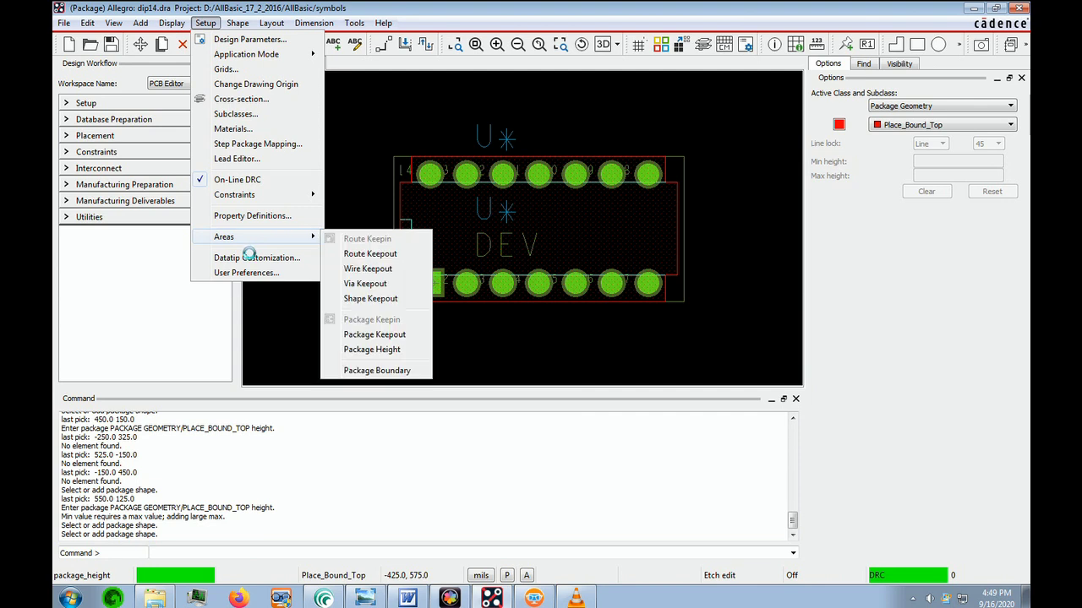
pyautogui.click(396, 357)
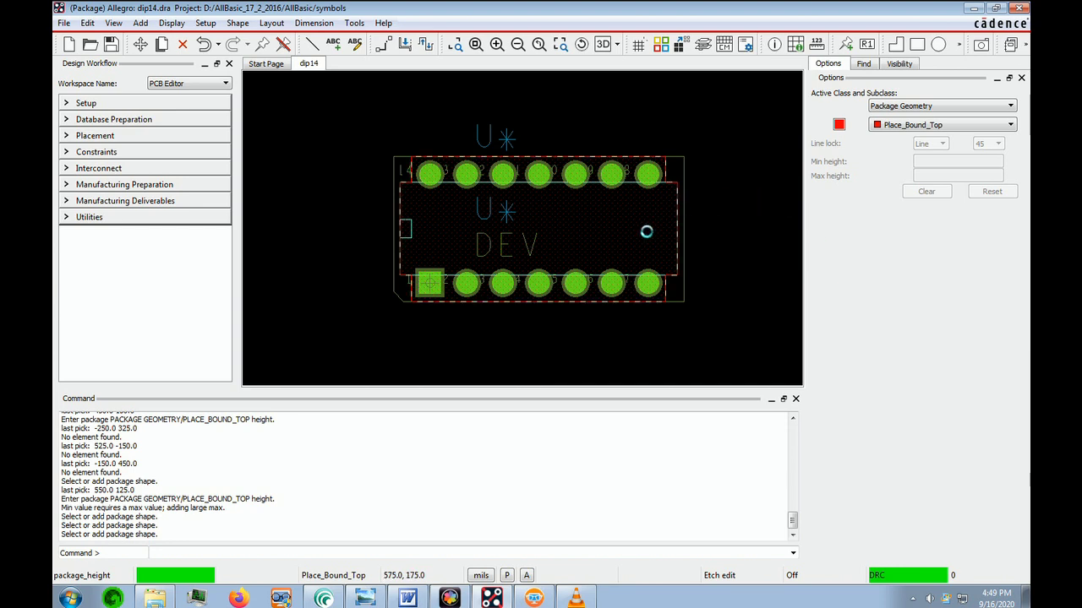
pyautogui.click(646, 231)
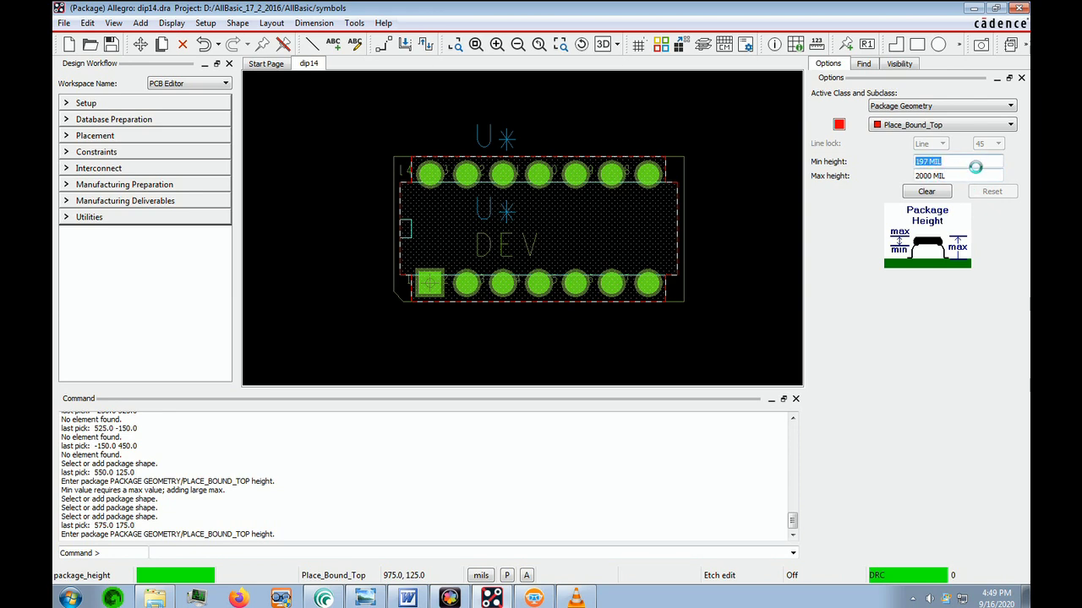
pyautogui.press('Delete')
pyautogui.press('Tab')
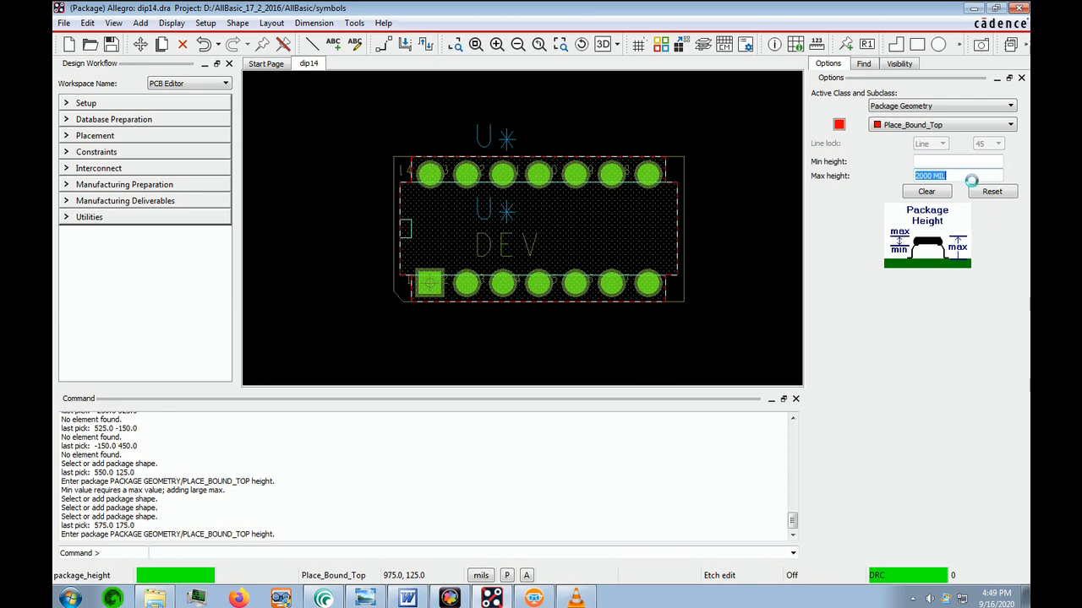
pyautogui.write('197')
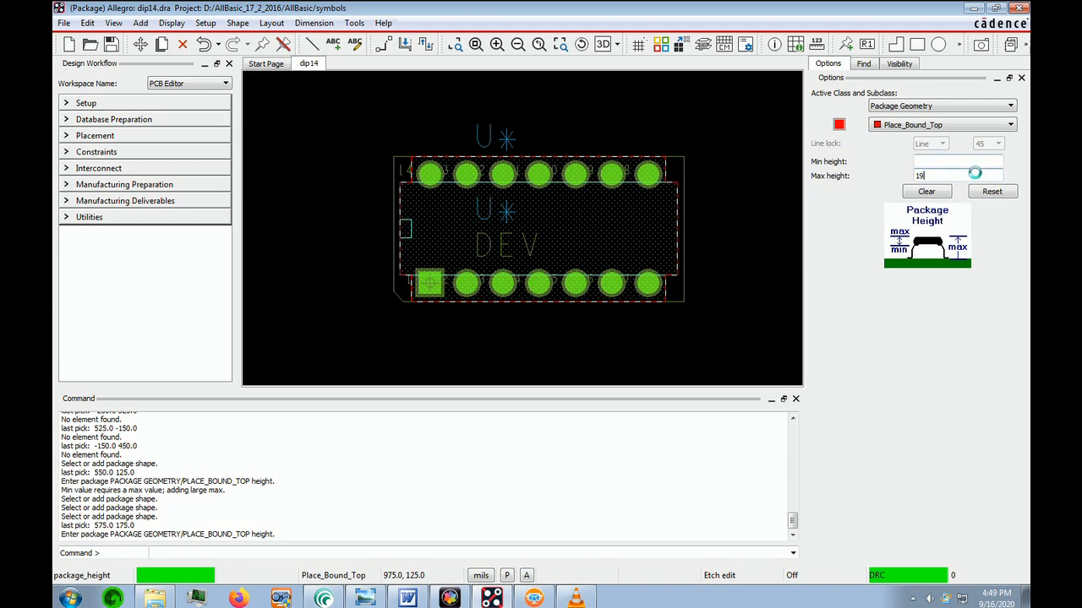
pyautogui.rightClick(721, 279)
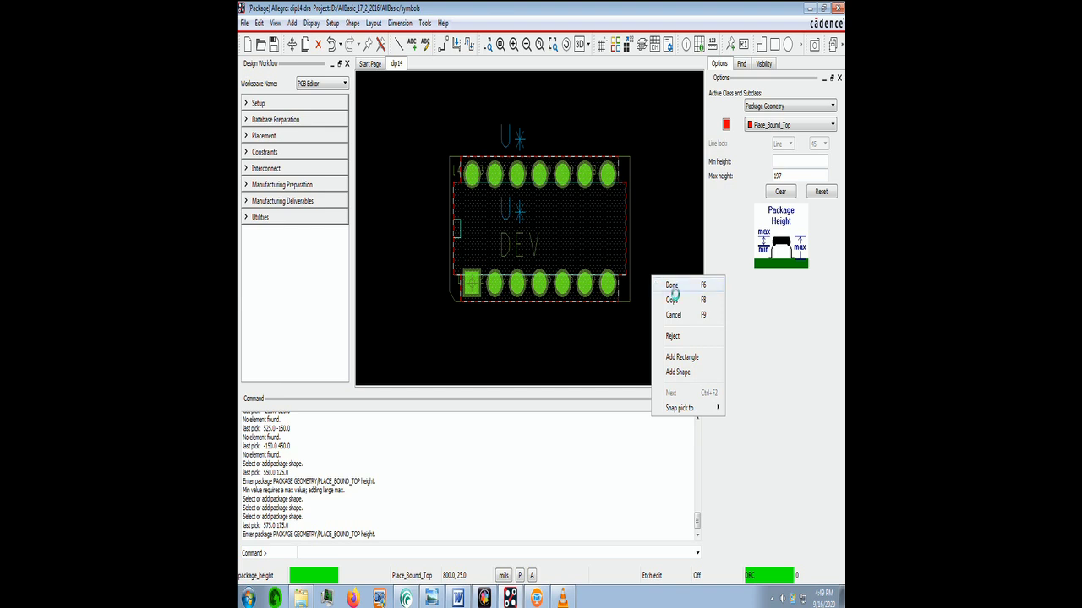
pyautogui.click(673, 287)
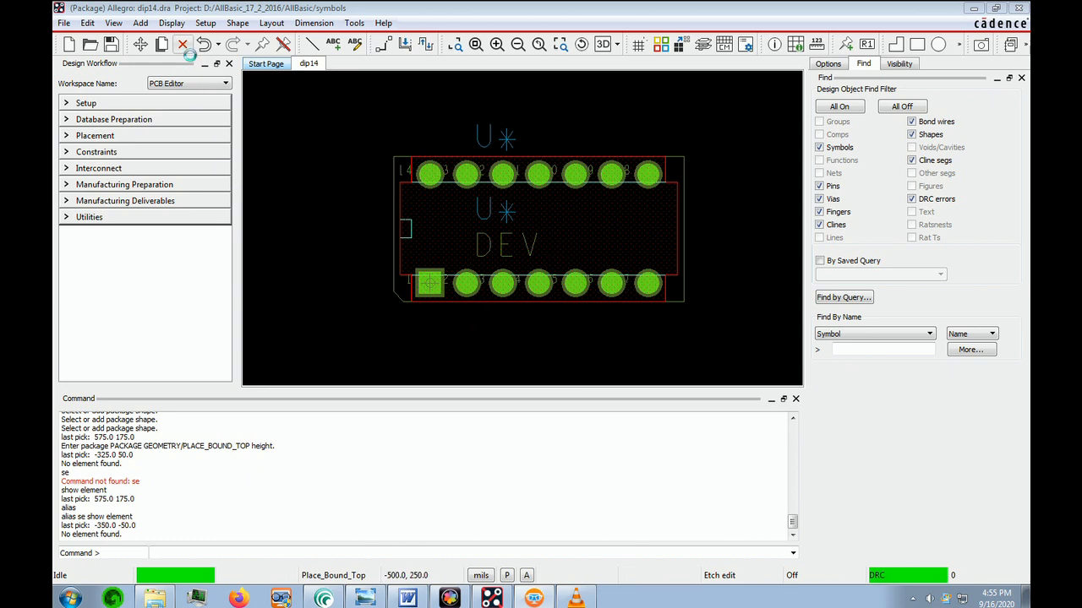
pyautogui.click(174, 24)
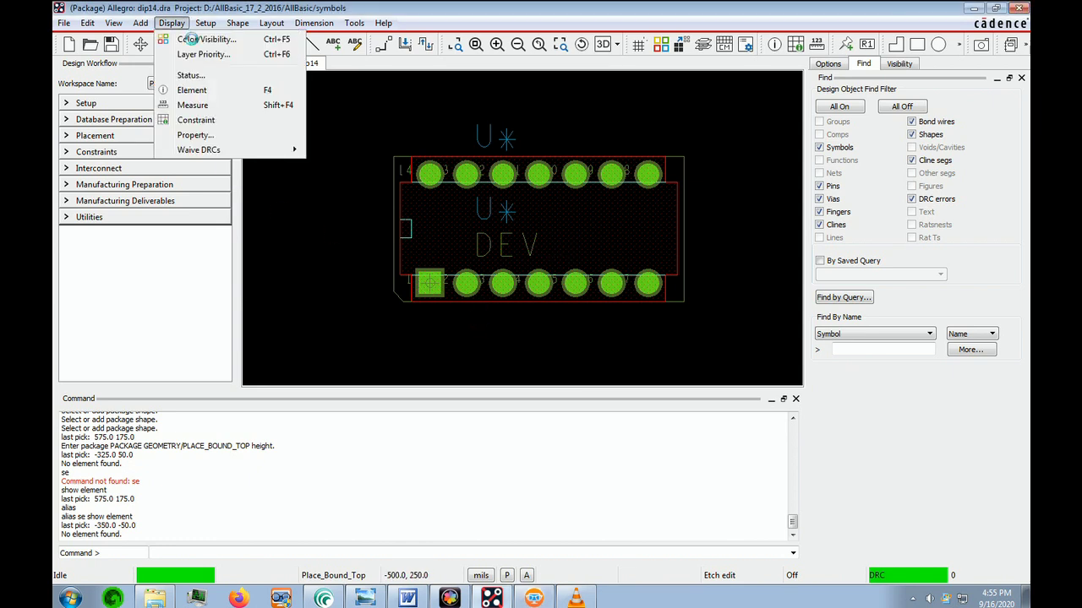
pyautogui.click(205, 104)
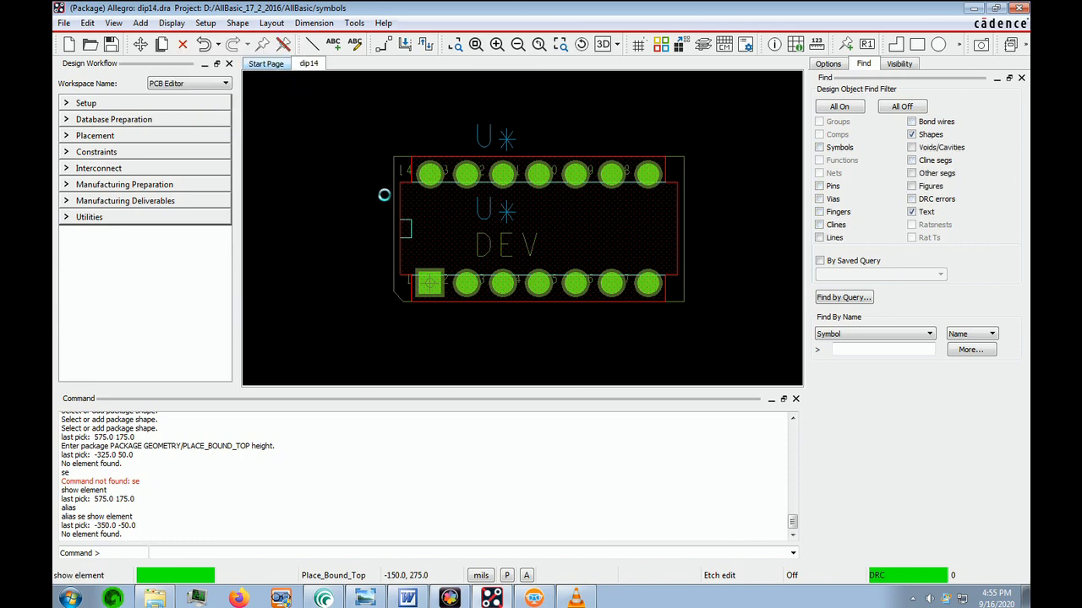
pyautogui.click(632, 239)
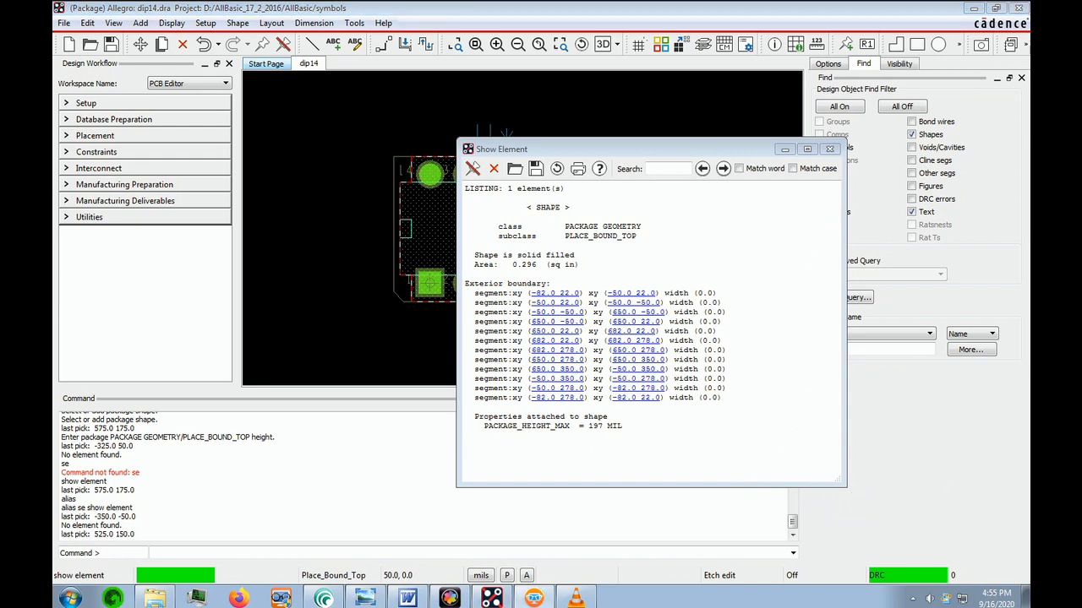
pyautogui.press('Escape')
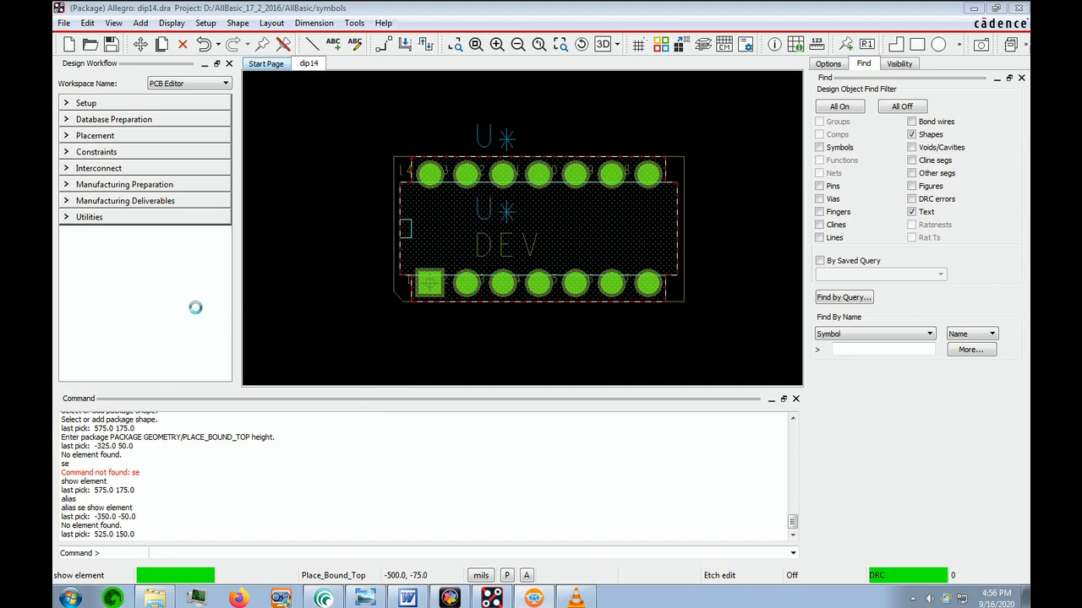
# Save the footprint as dip14, confirming the overwrite of the existing file.
pyautogui.click(66, 25)
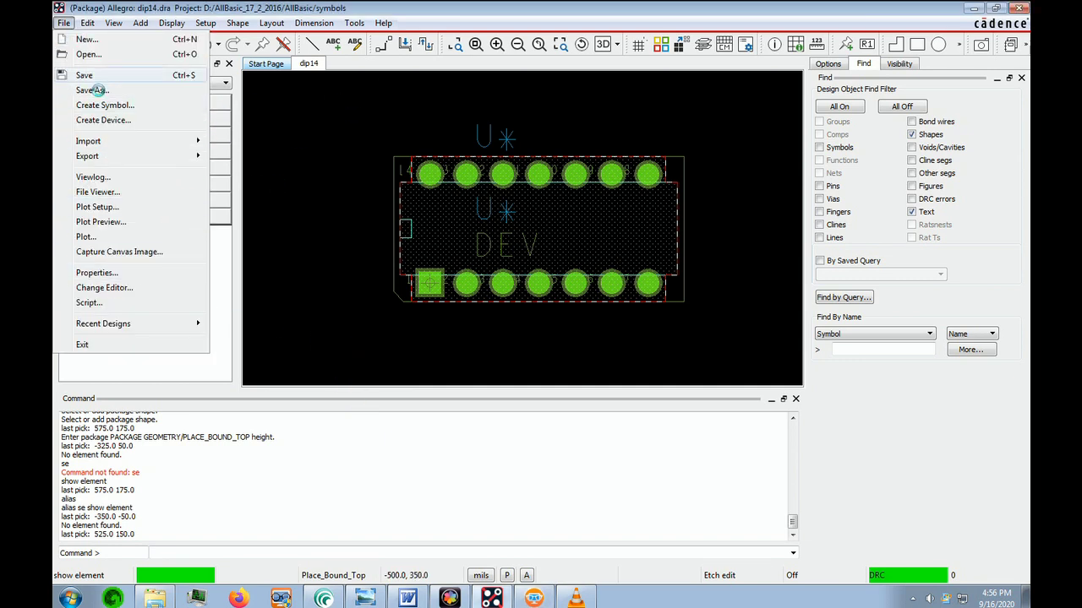
pyautogui.click(105, 78)
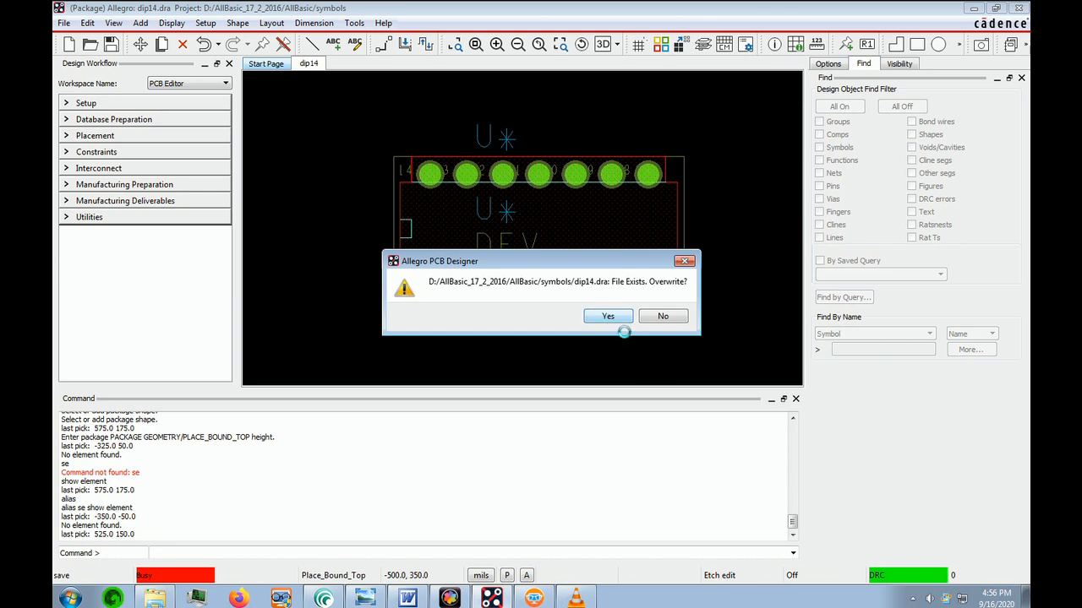
pyautogui.press('Return')
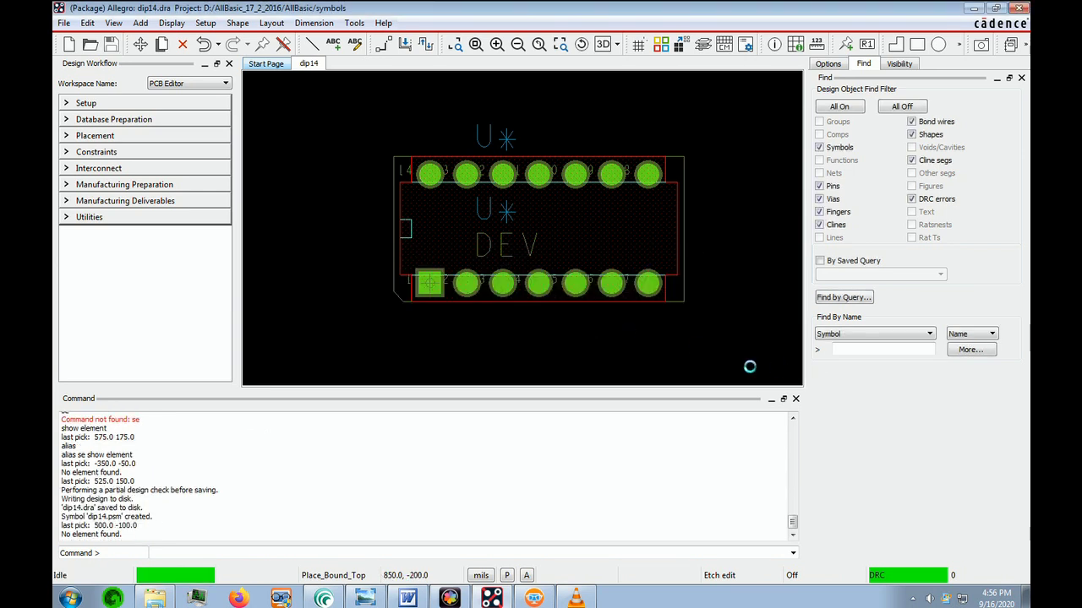